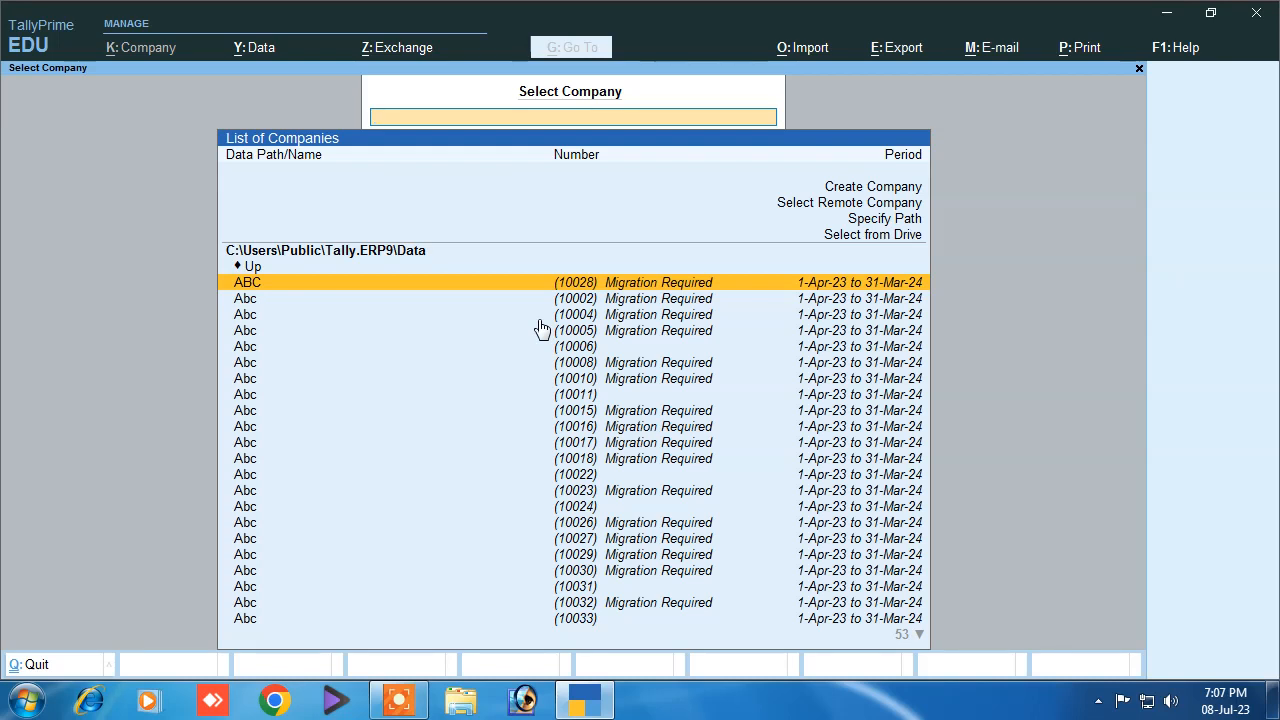
Step: Start creating a new company named Abc with the same mailing name and a blank address
{"action": "left_click", "coordinate": [865, 187]}
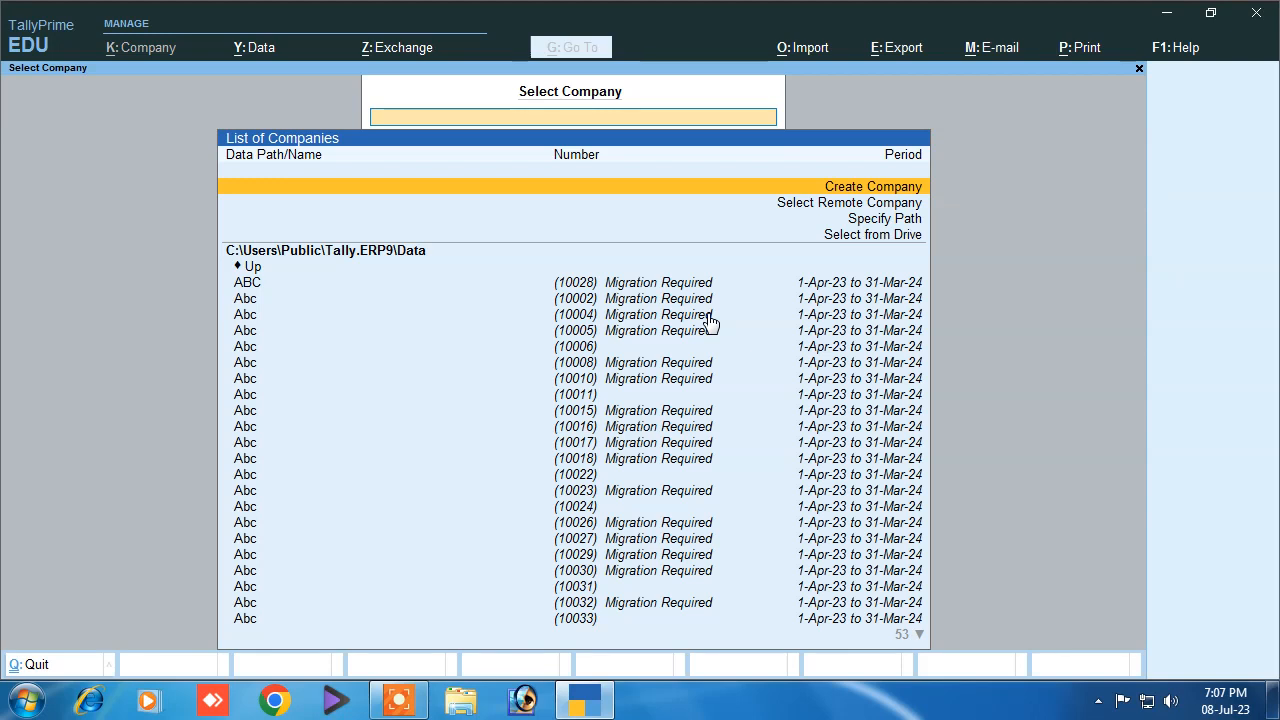
{"action": "key", "text": "Return"}
{"action": "type", "text": "Abc"}
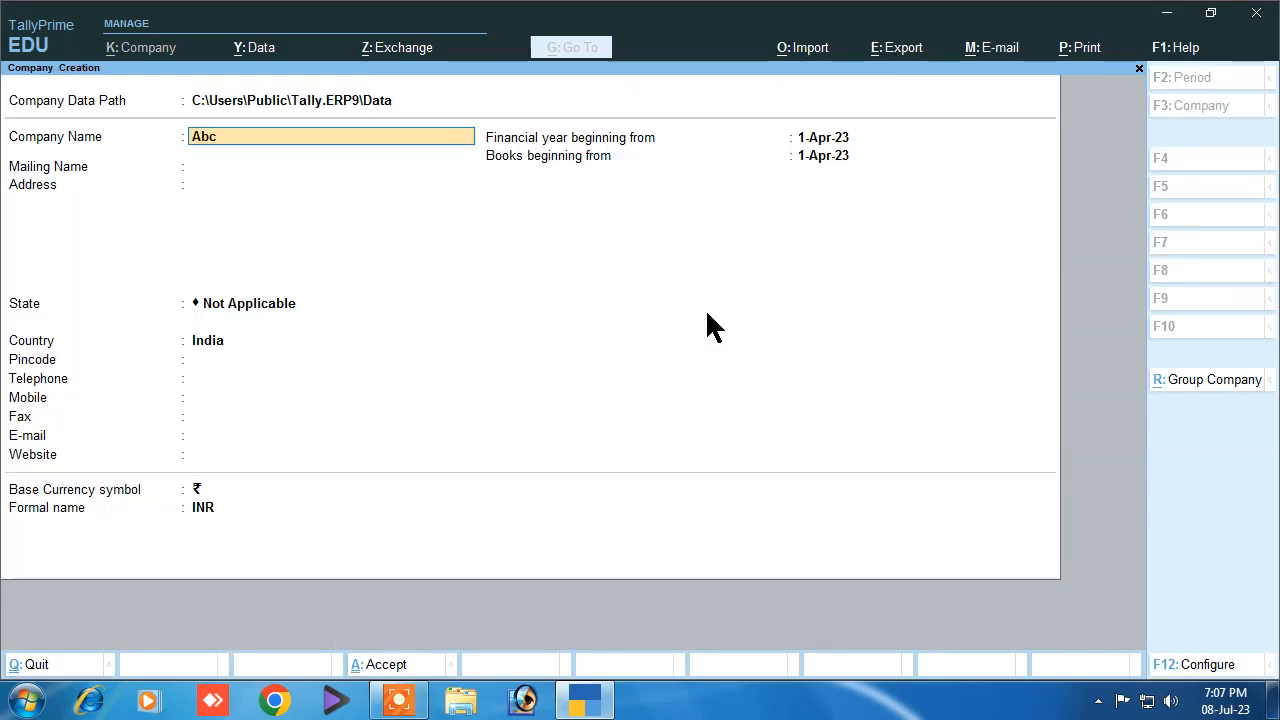
{"action": "key", "text": "Return"}
{"action": "key", "text": "Return"}
{"action": "key", "text": "Return"}
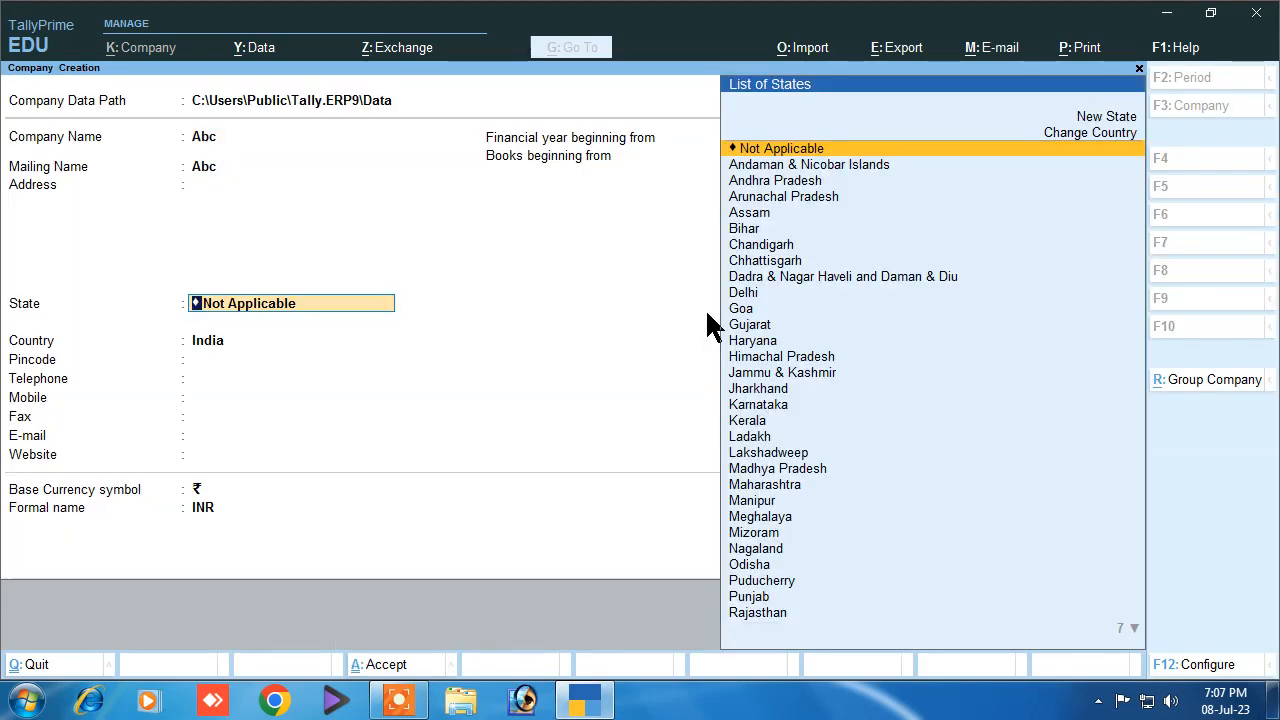
Step: Set the company's state to Bihar, leave the contact fields blank, and save the company with the default currency settings
{"action": "type", "text": "S"}
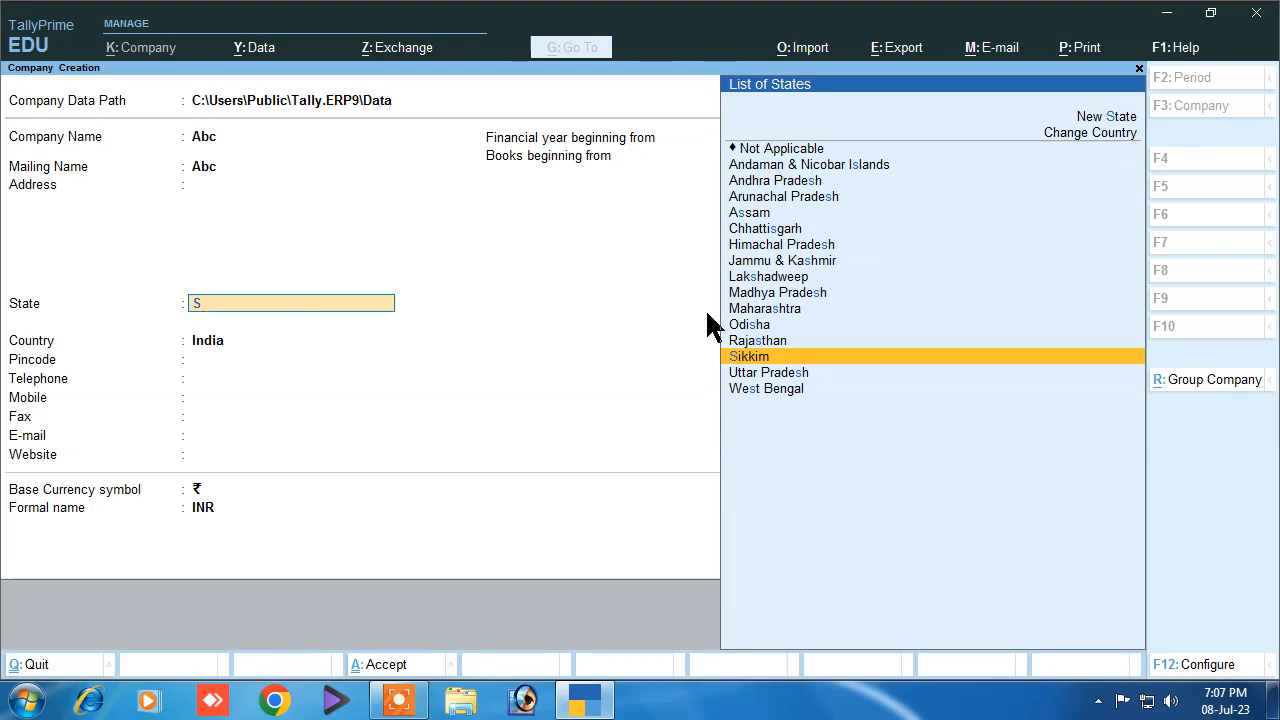
{"action": "key", "text": "BackSpace"}
{"action": "type", "text": "B"}
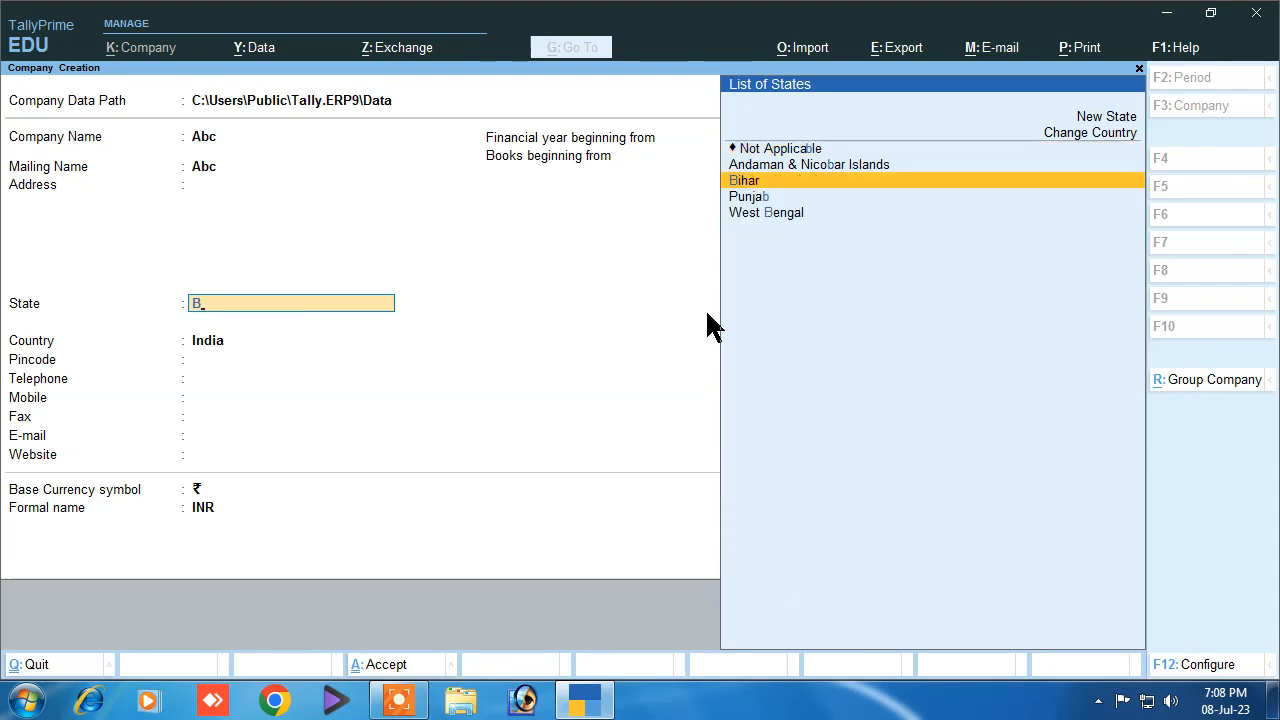
{"action": "key", "text": "Return"}
{"action": "key", "text": "Return"}
{"action": "key", "text": "Return"}
{"action": "key", "text": "Return"}
{"action": "key", "text": "Return"}
{"action": "key", "text": "Return"}
{"action": "key", "text": "Return"}
{"action": "key", "text": "Return"}
{"action": "key", "text": "Return"}
{"action": "key", "text": "Return"}
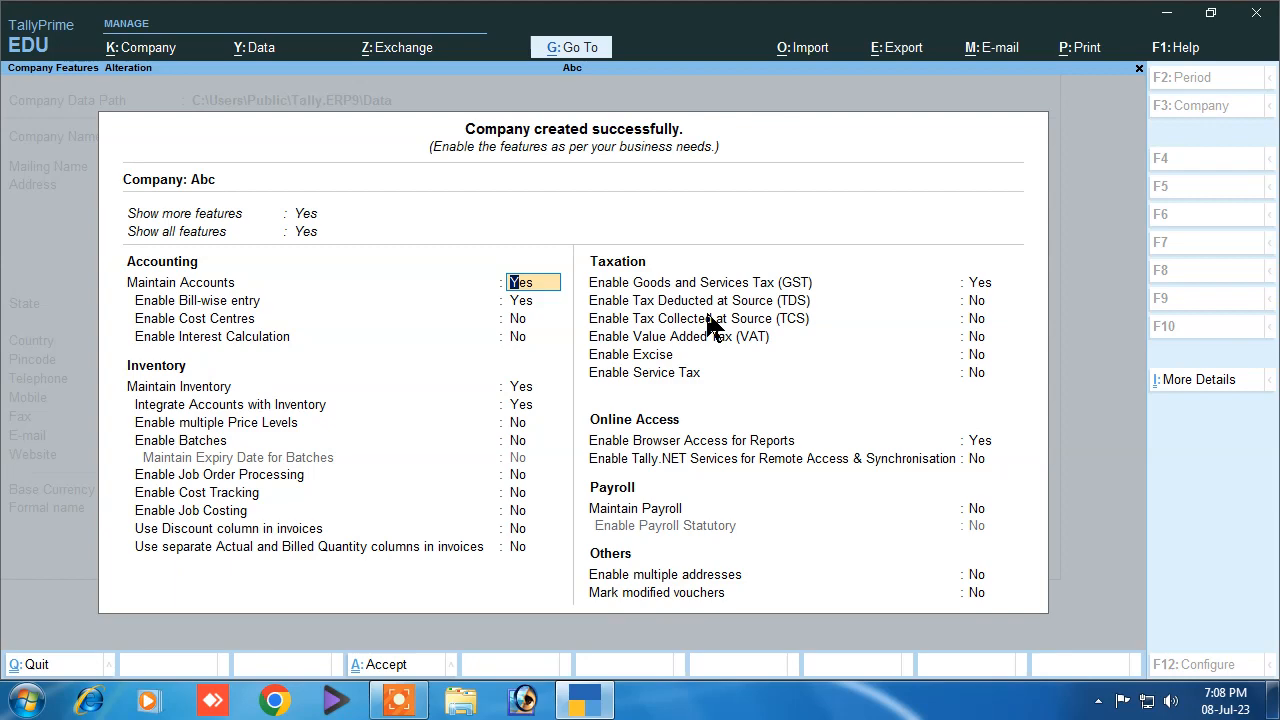
Step: Accept the default accounting and inventory features for company Abc
{"action": "key", "text": "Return"}
{"action": "key", "text": "Return"}
{"action": "key", "text": "Return"}
{"action": "key", "text": "Return"}
{"action": "key", "text": "Return"}
{"action": "key", "text": "Return"}
{"action": "key", "text": "Return"}
{"action": "key", "text": "Return"}
{"action": "key", "text": "Return"}
{"action": "key", "text": "Return"}
{"action": "key", "text": "Return"}
{"action": "key", "text": "Return"}
{"action": "key", "text": "Return"}
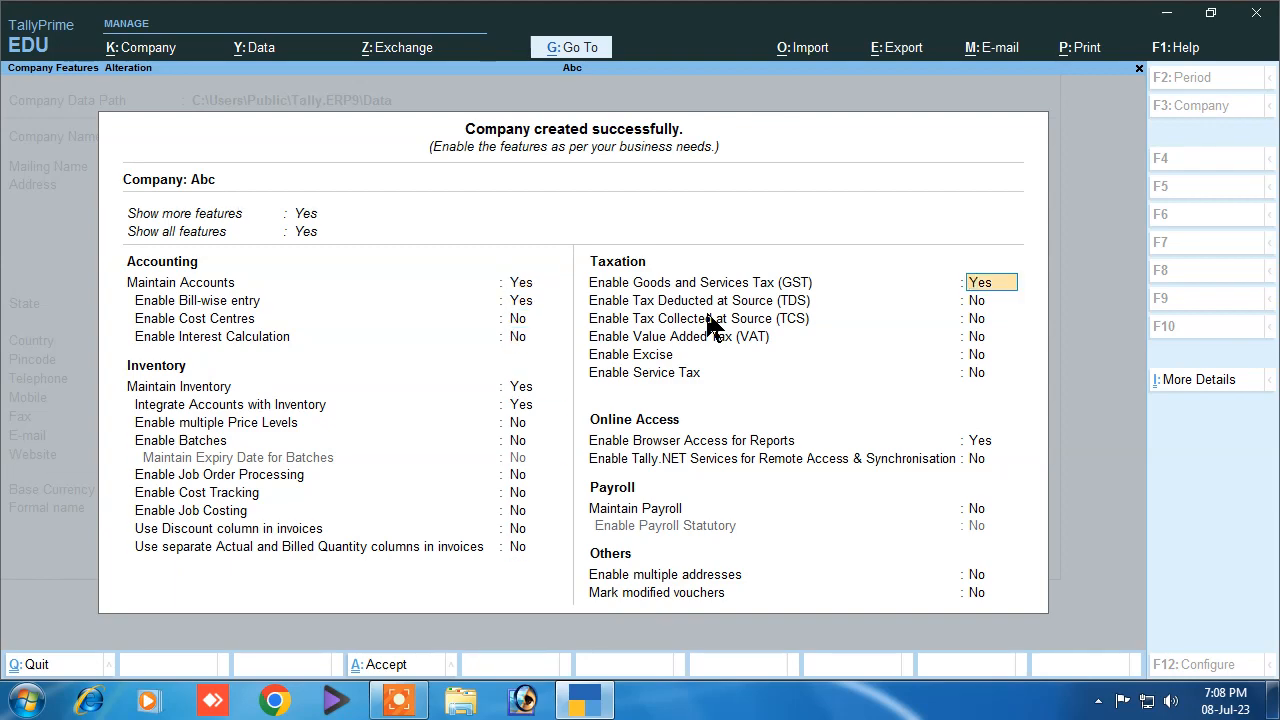
Step: Enable GST and fill in its registration details: state Bihar, type Regular, applicable from 1-Apr-23, and the company's GSTIN/UIN
{"action": "key", "text": "Return"}
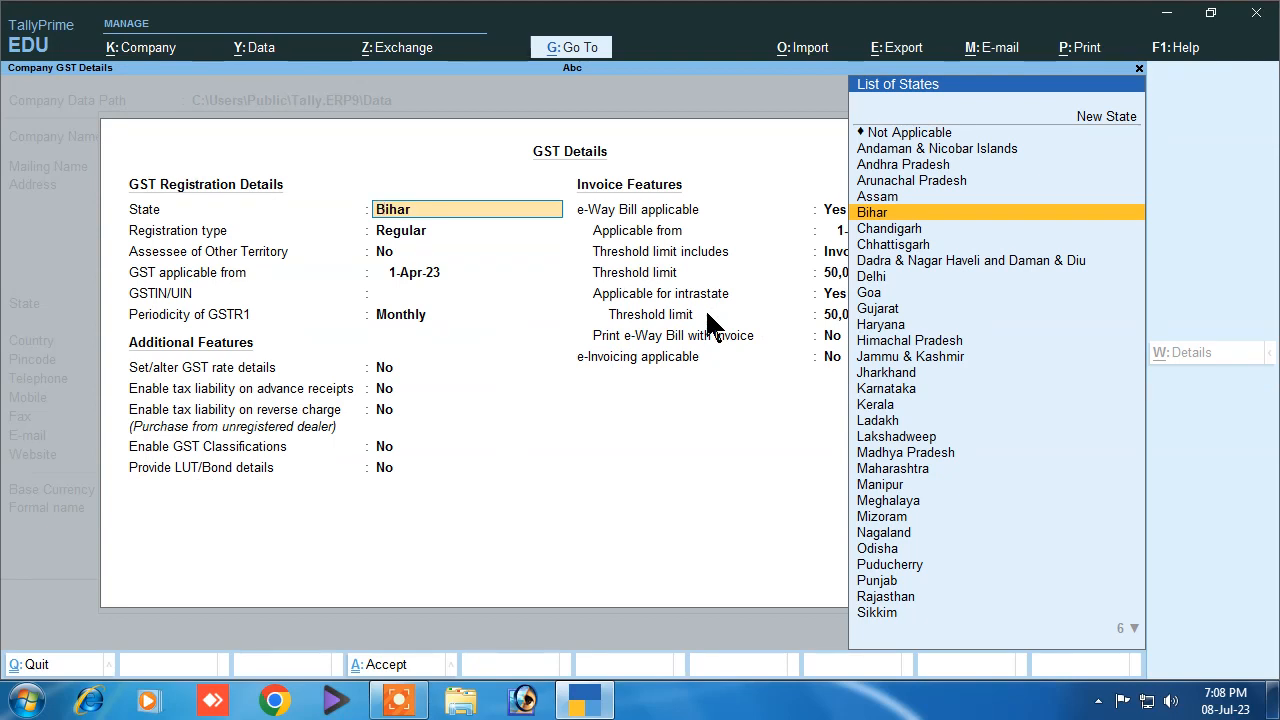
{"action": "key", "text": "Return"}
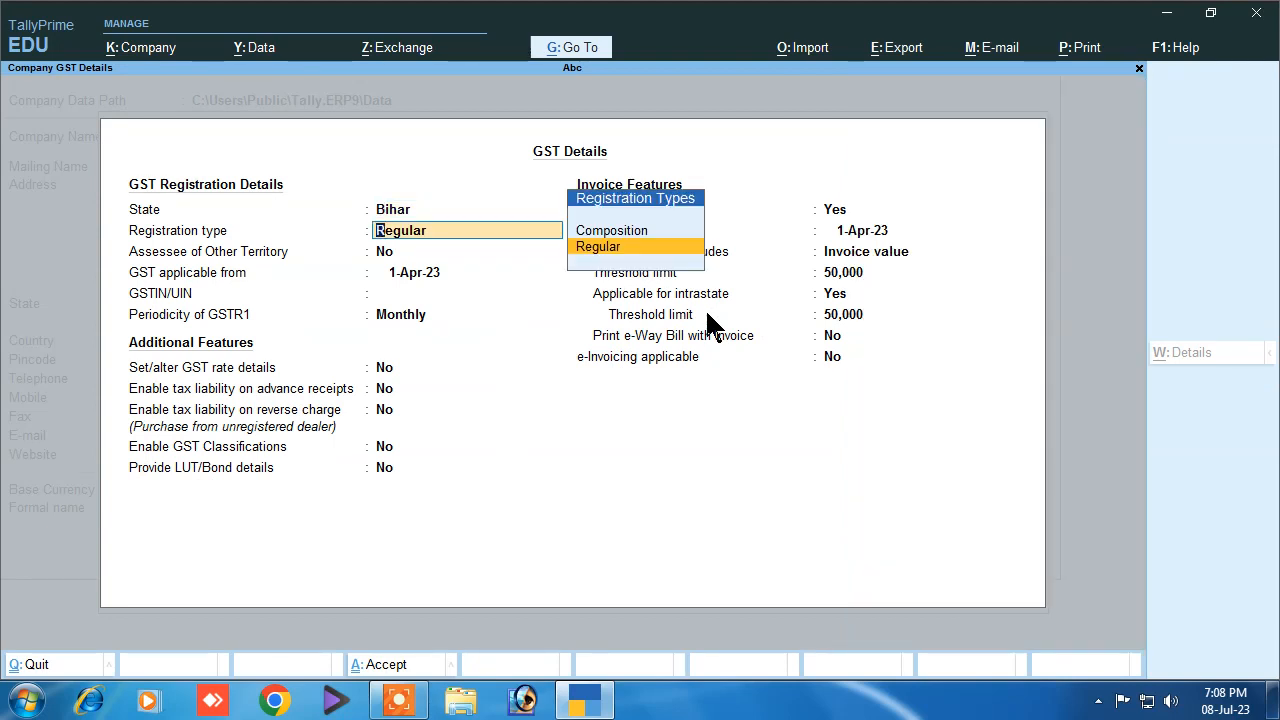
{"action": "key", "text": "Return"}
{"action": "key", "text": "Return"}
{"action": "key", "text": "Return"}
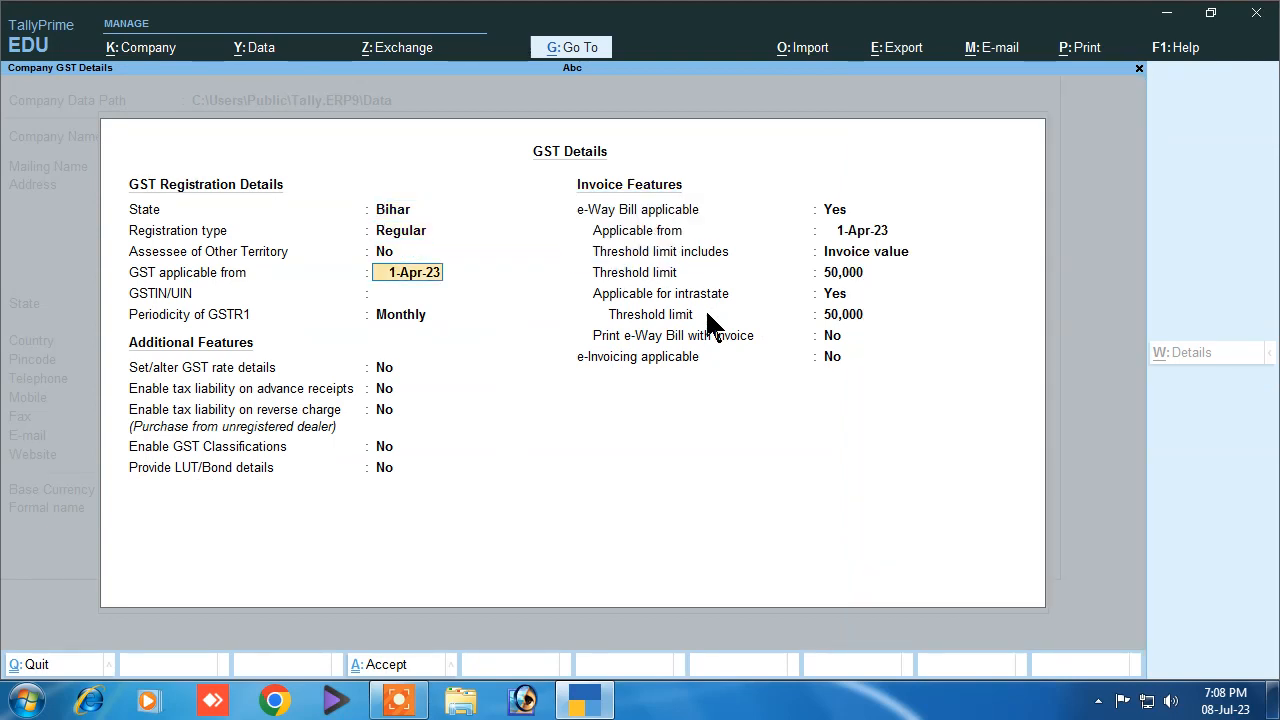
{"action": "type", "text": "DF5D4SF65S"}
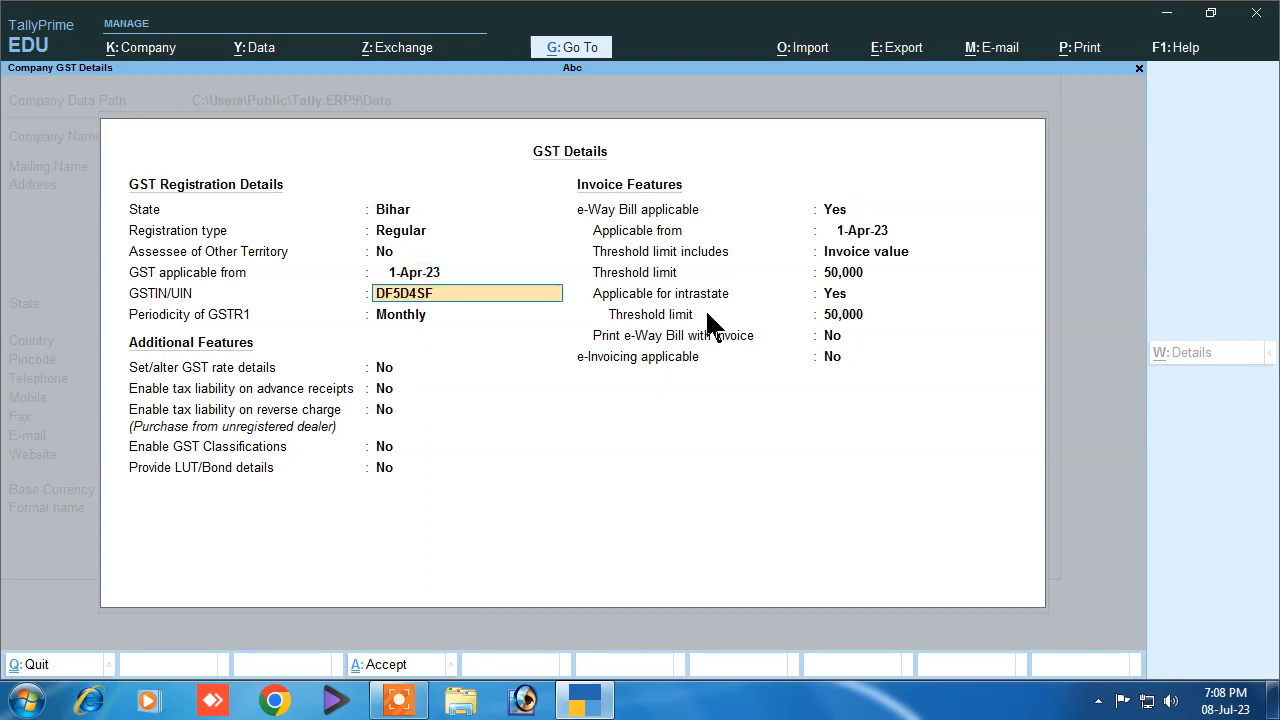
{"action": "key", "text": "Return"}
{"action": "key", "text": "Return"}
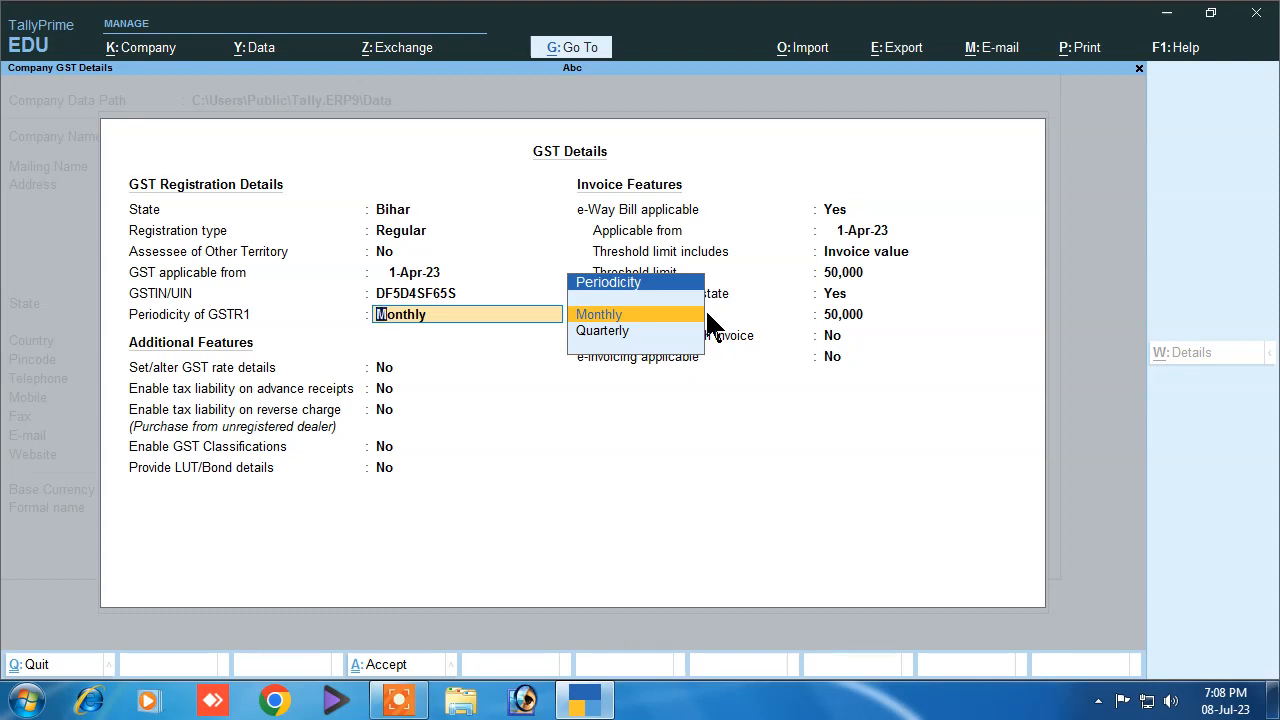
Step: Keep monthly GSTR1 periodicity and the default additional and e-Way Bill settings, and save the GST details
{"action": "key", "text": "Return"}
{"action": "key", "text": "Return"}
{"action": "key", "text": "Return"}
{"action": "key", "text": "Return"}
{"action": "key", "text": "Return"}
{"action": "key", "text": "Return"}
{"action": "key", "text": "Return"}
{"action": "key", "text": "Return"}
{"action": "key", "text": "Return"}
{"action": "key", "text": "Return"}
{"action": "key", "text": "Return"}
{"action": "key", "text": "Return"}
{"action": "key", "text": "Return"}
{"action": "key", "text": "Return"}
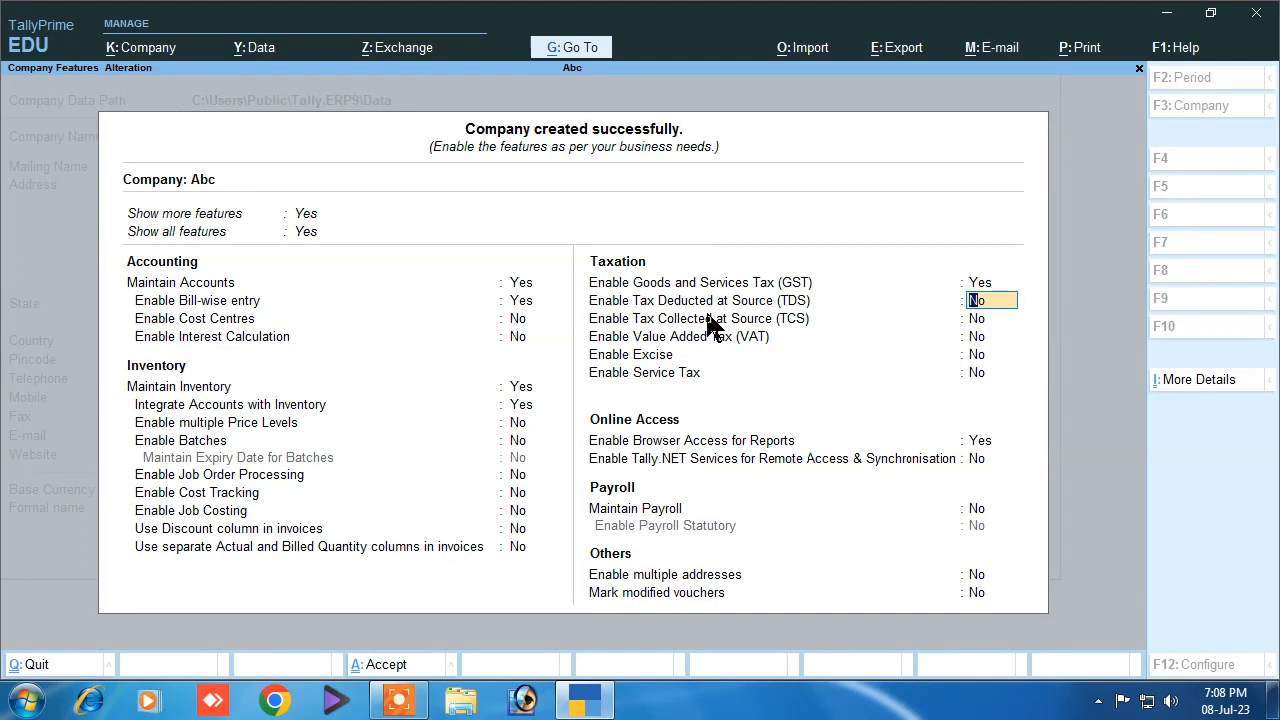
Step: Accept the remaining taxation, online access, payroll and other features at their defaults and save the company features
{"action": "key", "text": "Return"}
{"action": "key", "text": "Return"}
{"action": "key", "text": "Return"}
{"action": "key", "text": "Return"}
{"action": "key", "text": "Return"}
{"action": "key", "text": "Return"}
{"action": "key", "text": "Return"}
{"action": "key", "text": "Return"}
{"action": "key", "text": "Return"}
{"action": "key", "text": "Return"}
{"action": "key", "text": "Return"}
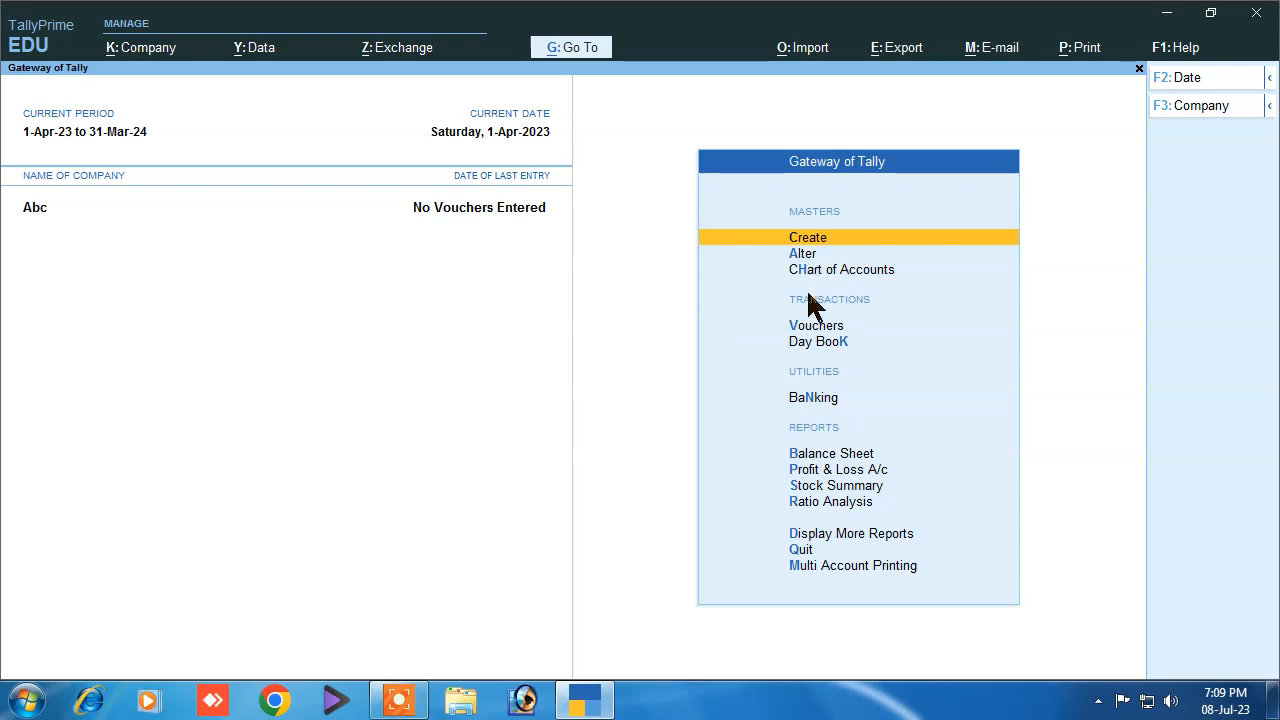
Step: Open voucher entry, include the inactive voucher types, and activate the Purchase Order voucher type
{"action": "left_click", "coordinate": [810, 331]}
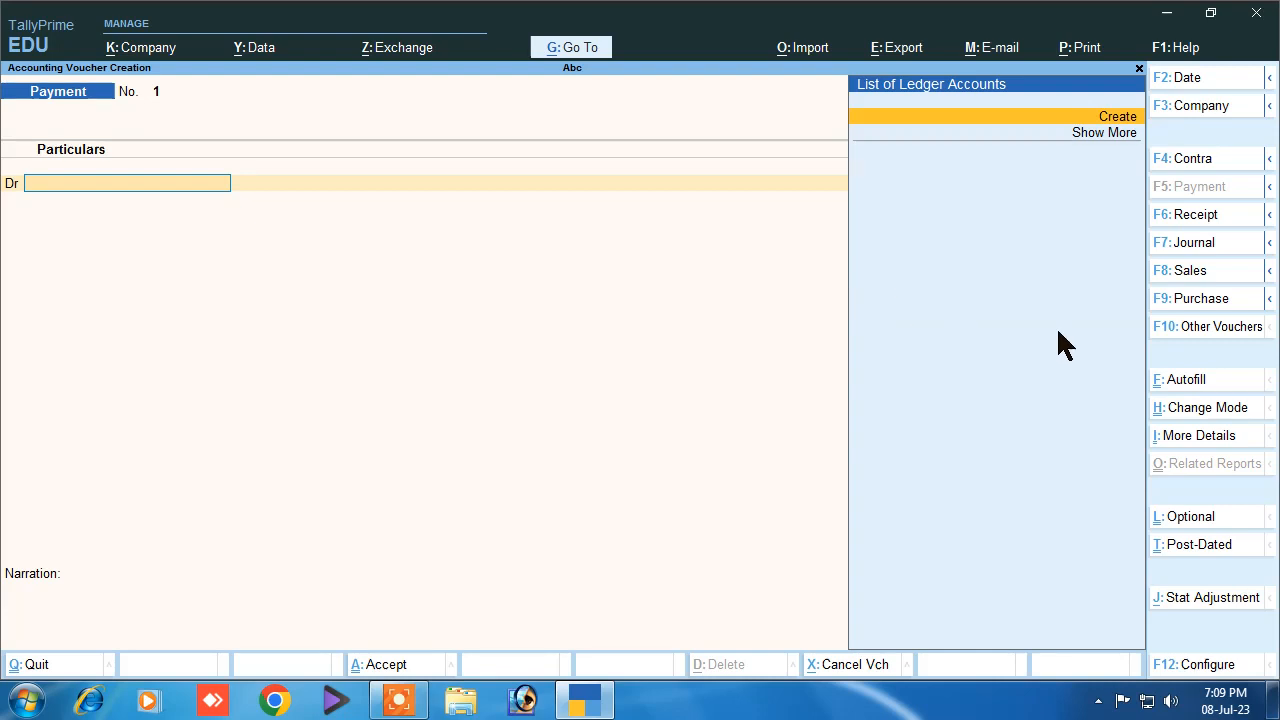
{"action": "left_click", "coordinate": [1214, 330]}
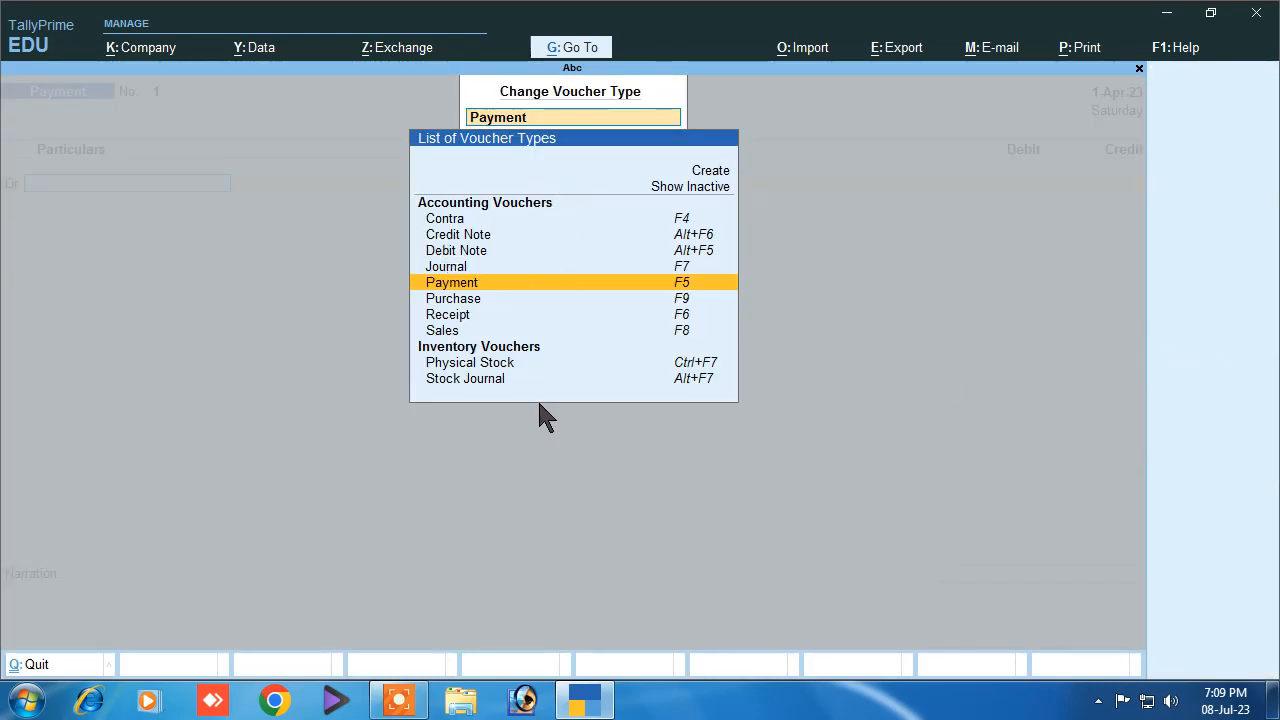
{"action": "left_click", "coordinate": [676, 188]}
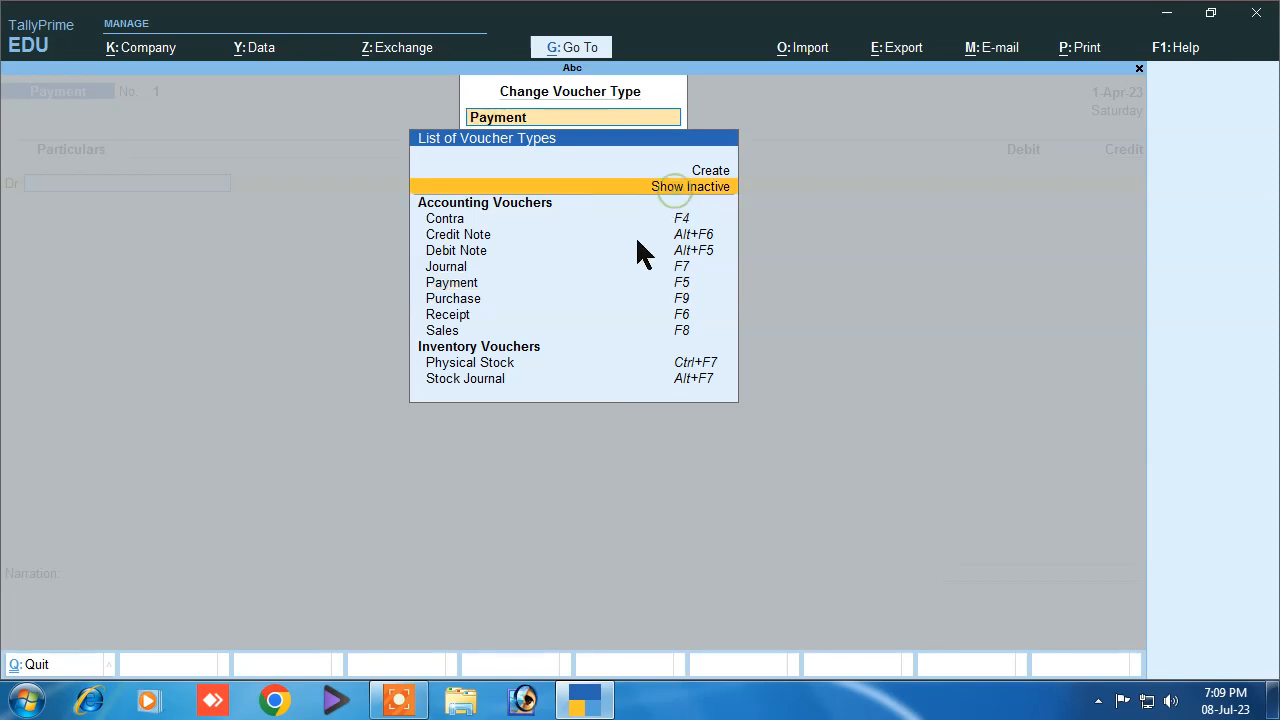
{"action": "left_click", "coordinate": [656, 187]}
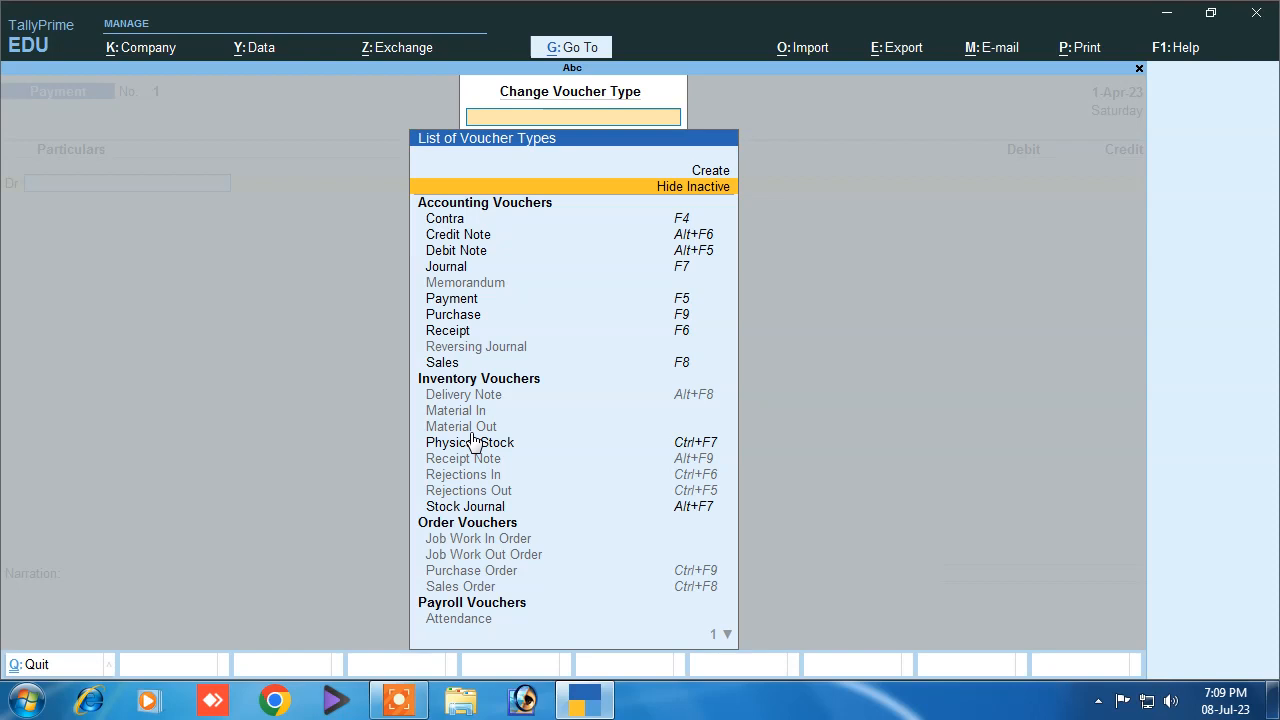
{"action": "left_click", "coordinate": [470, 572]}
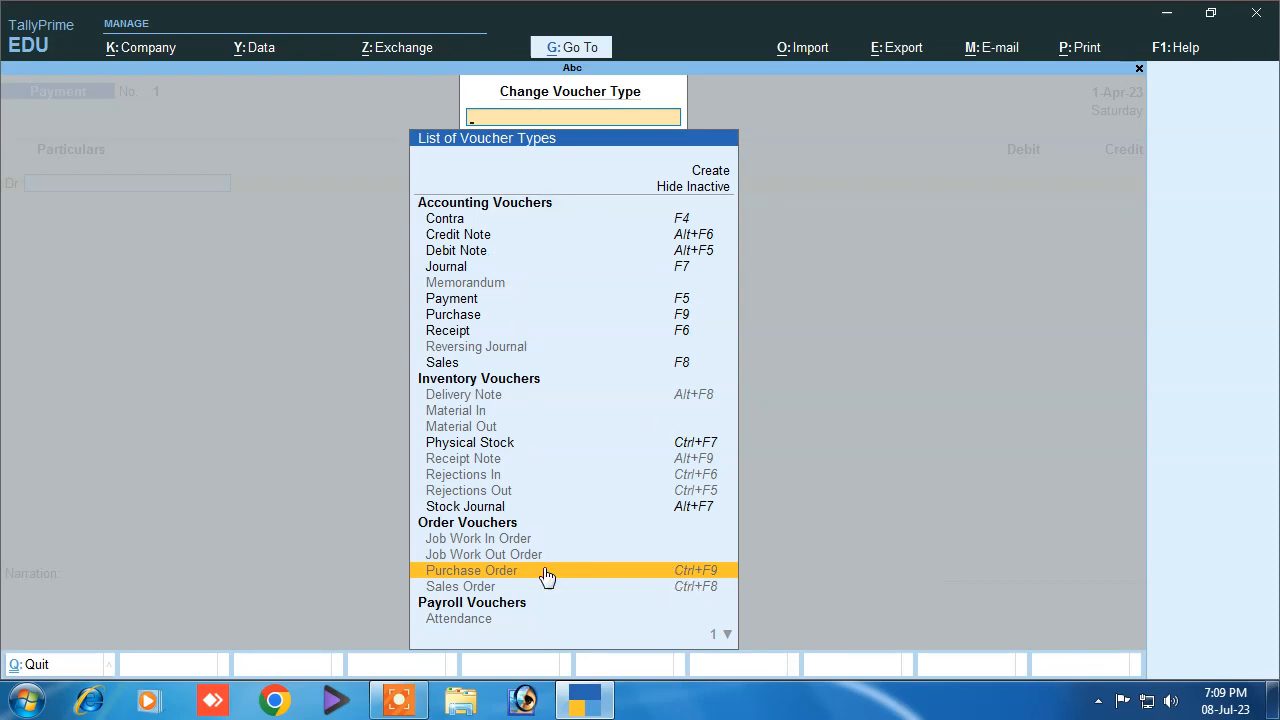
{"action": "left_click", "coordinate": [485, 570]}
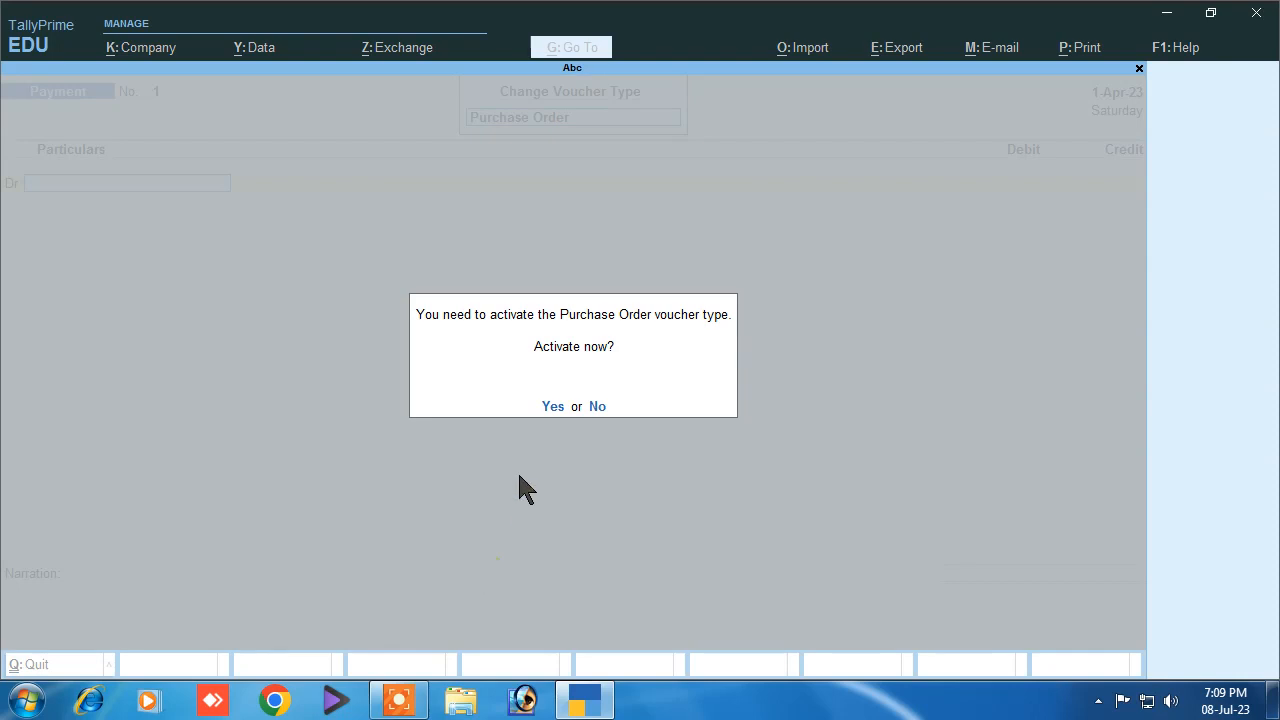
{"action": "left_click", "coordinate": [552, 407]}
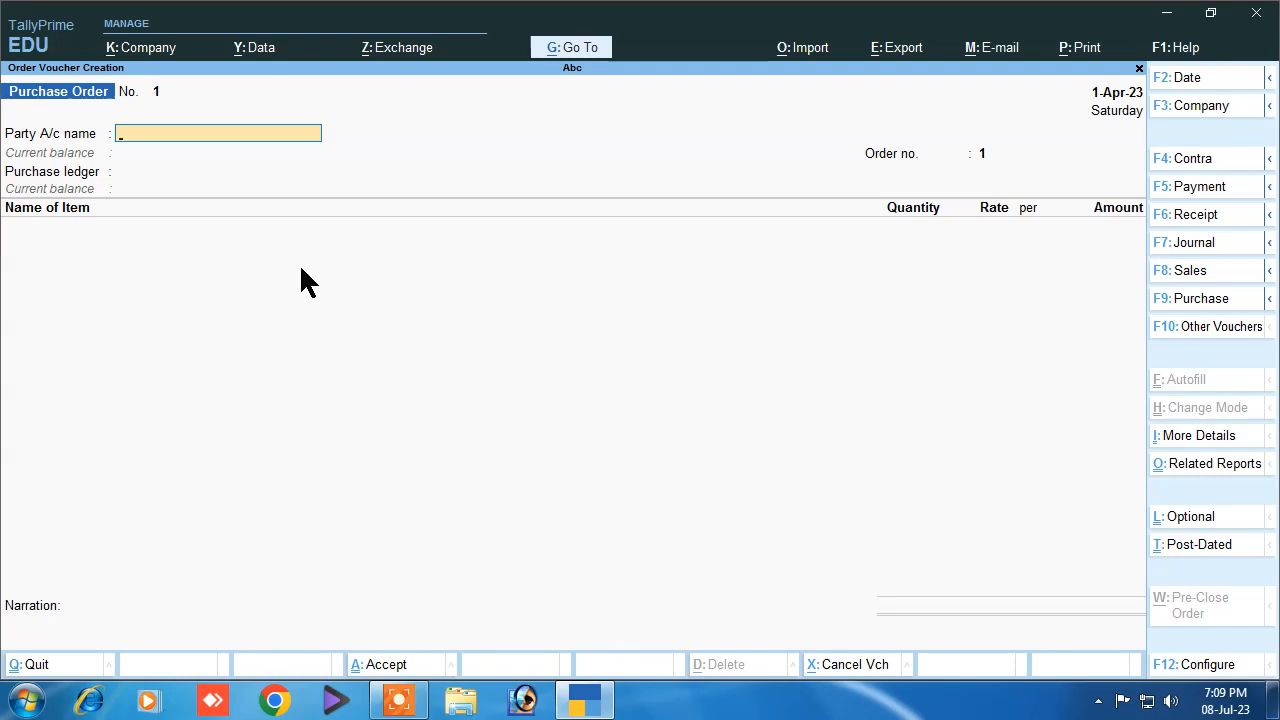
Step: Create a party ledger from the purchase order with the supplier's name, grouped under Sundry Creditors
{"action": "key", "text": "alt+c"}
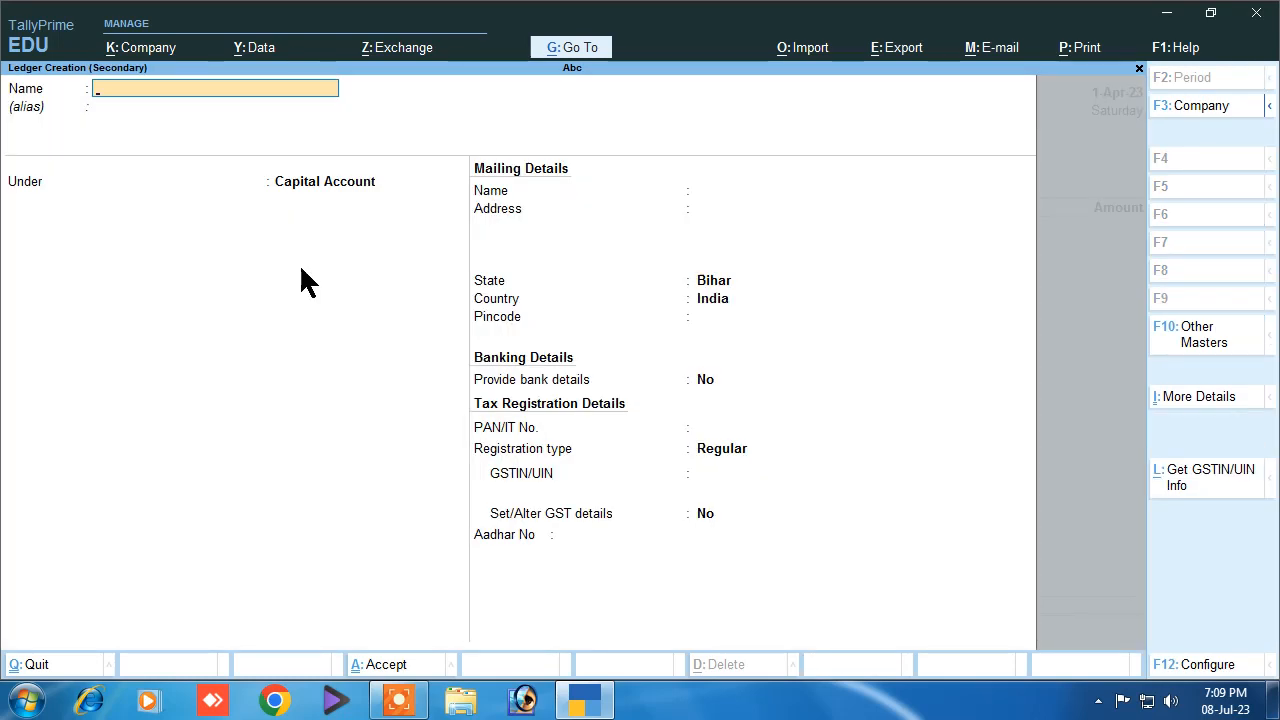
{"action": "type", "text": "Raj"}
{"action": "key", "text": "Return"}
{"action": "key", "text": "Return"}
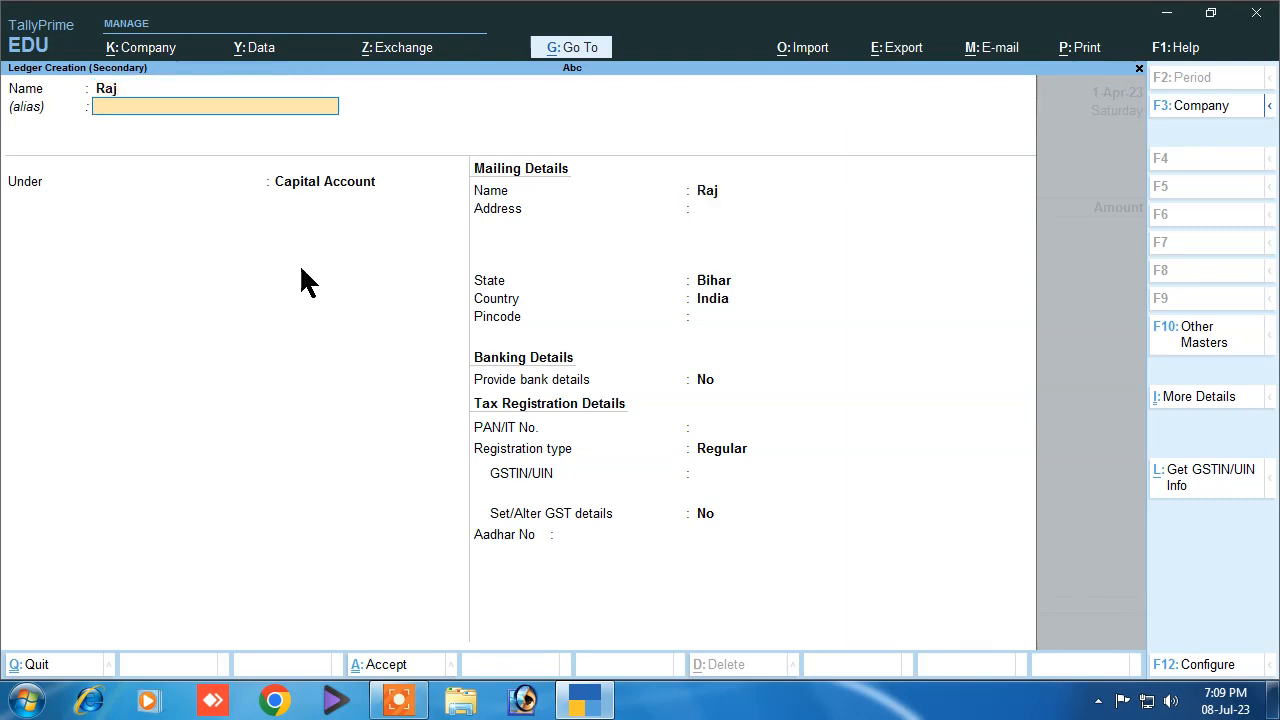
{"action": "type", "text": "S"}
{"action": "key", "text": "Down"}
{"action": "key", "text": "Down"}
{"action": "key", "text": "Down"}
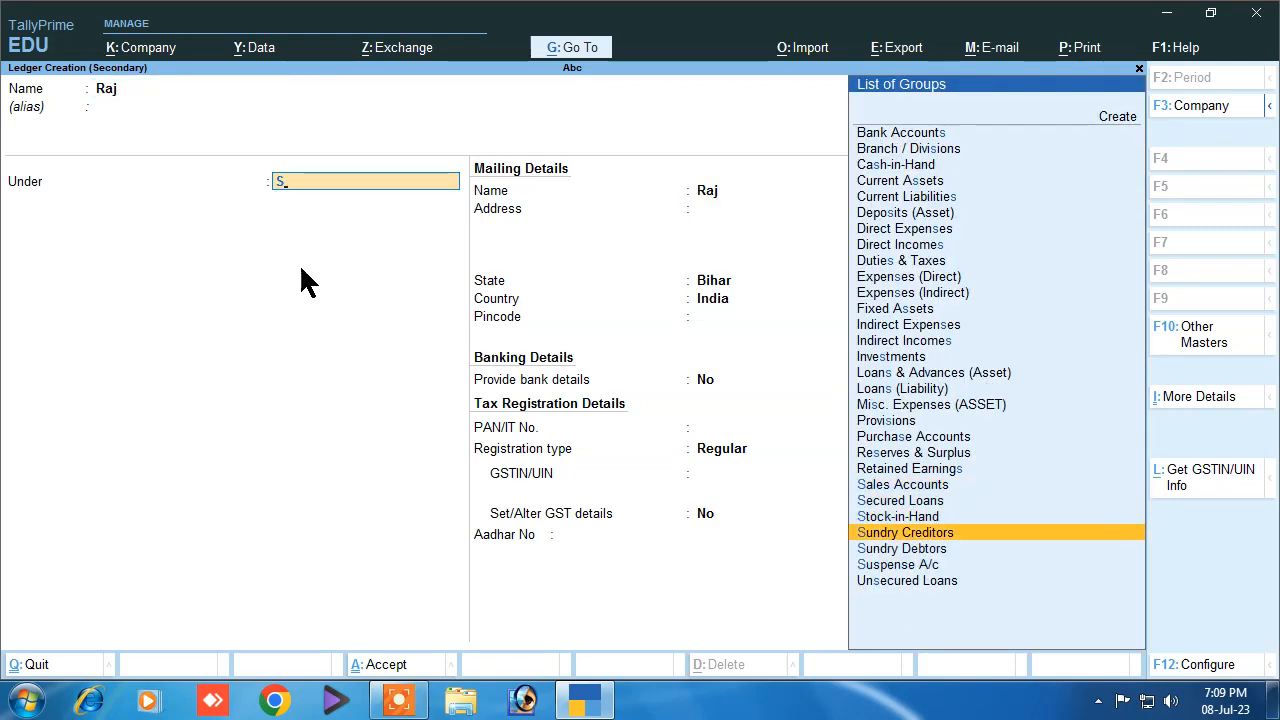
{"action": "key", "text": "Return"}
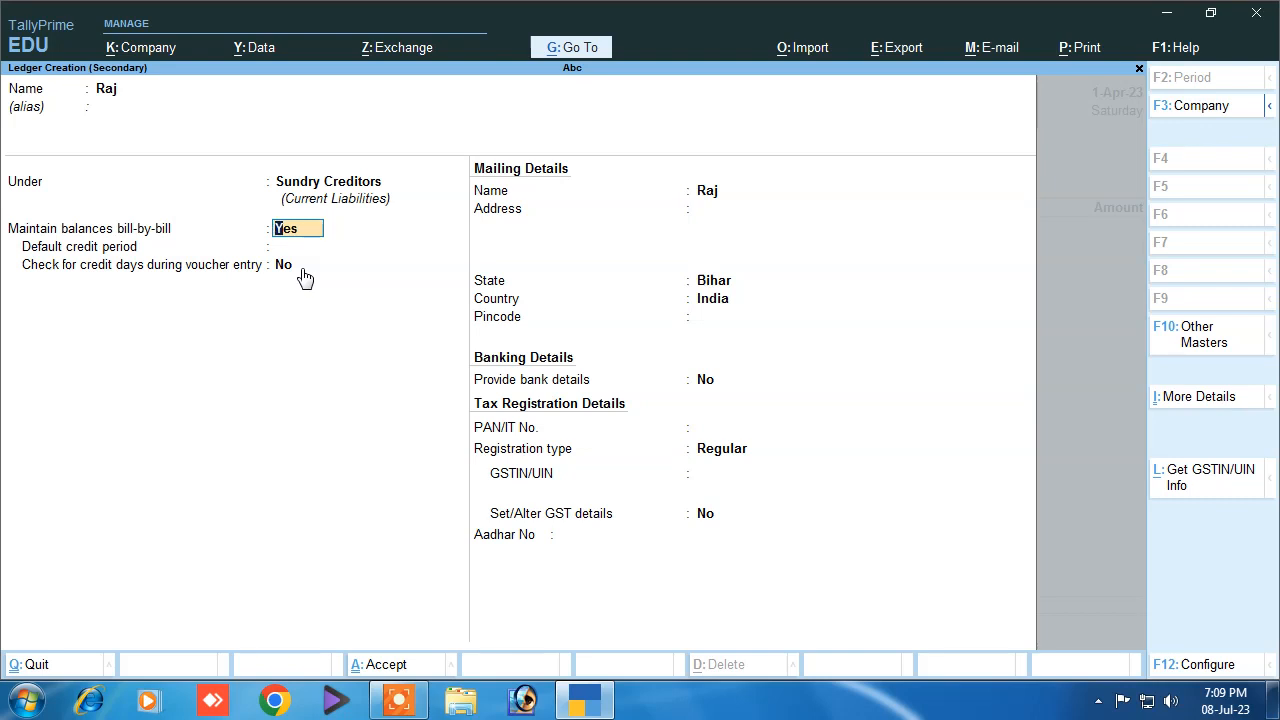
Step: Keep bill-by-bill balances, state Bihar and the Regular registration type for the supplier ledger
{"action": "key", "text": "Return"}
{"action": "key", "text": "Return"}
{"action": "key", "text": "Return"}
{"action": "key", "text": "Return"}
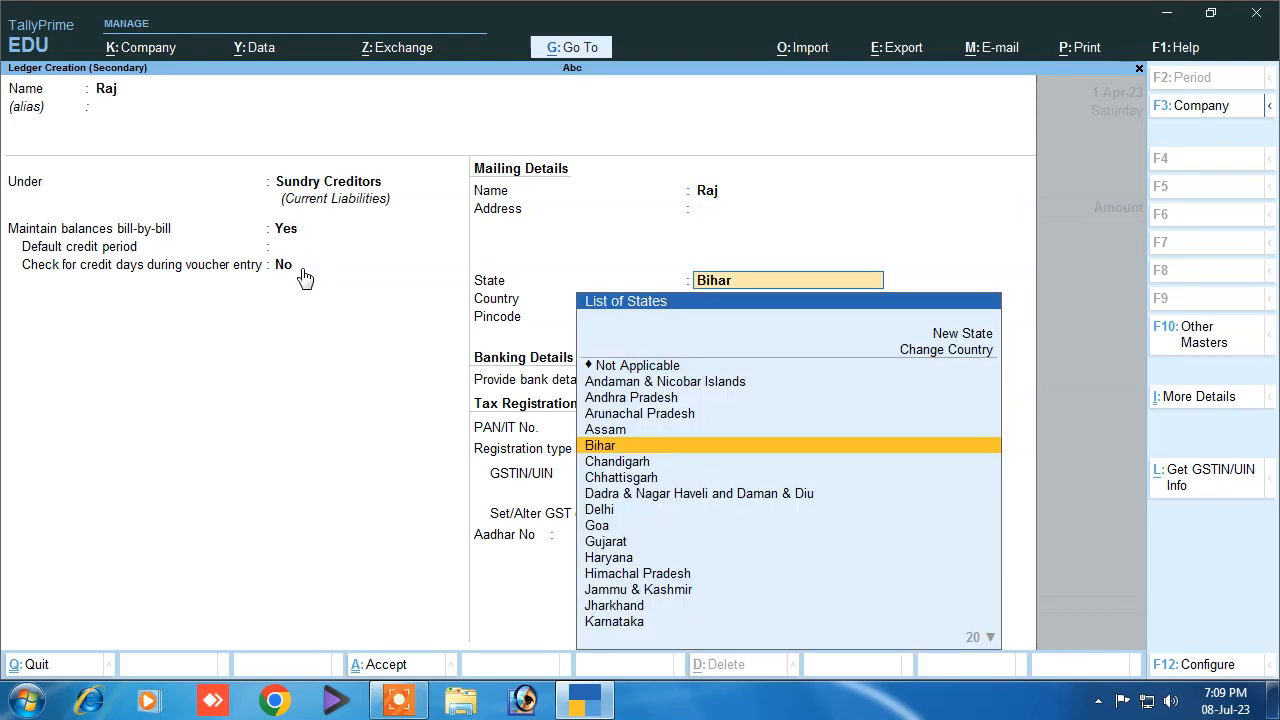
{"action": "key", "text": "Return"}
{"action": "key", "text": "Return"}
{"action": "key", "text": "Return"}
{"action": "key", "text": "Return"}
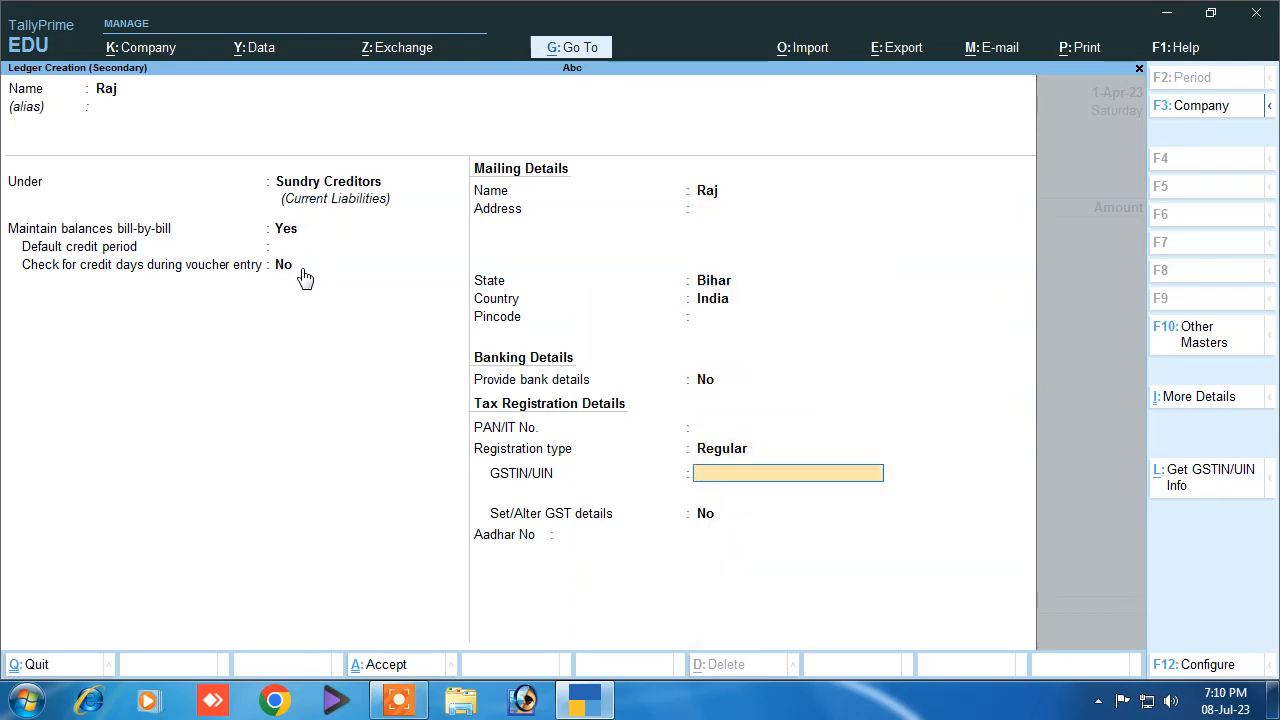
Step: Enter the supplier's GSTIN/UIN and save the ledger as the purchase order's party
{"action": "type", "text": "DF4D5F45D4F5"}
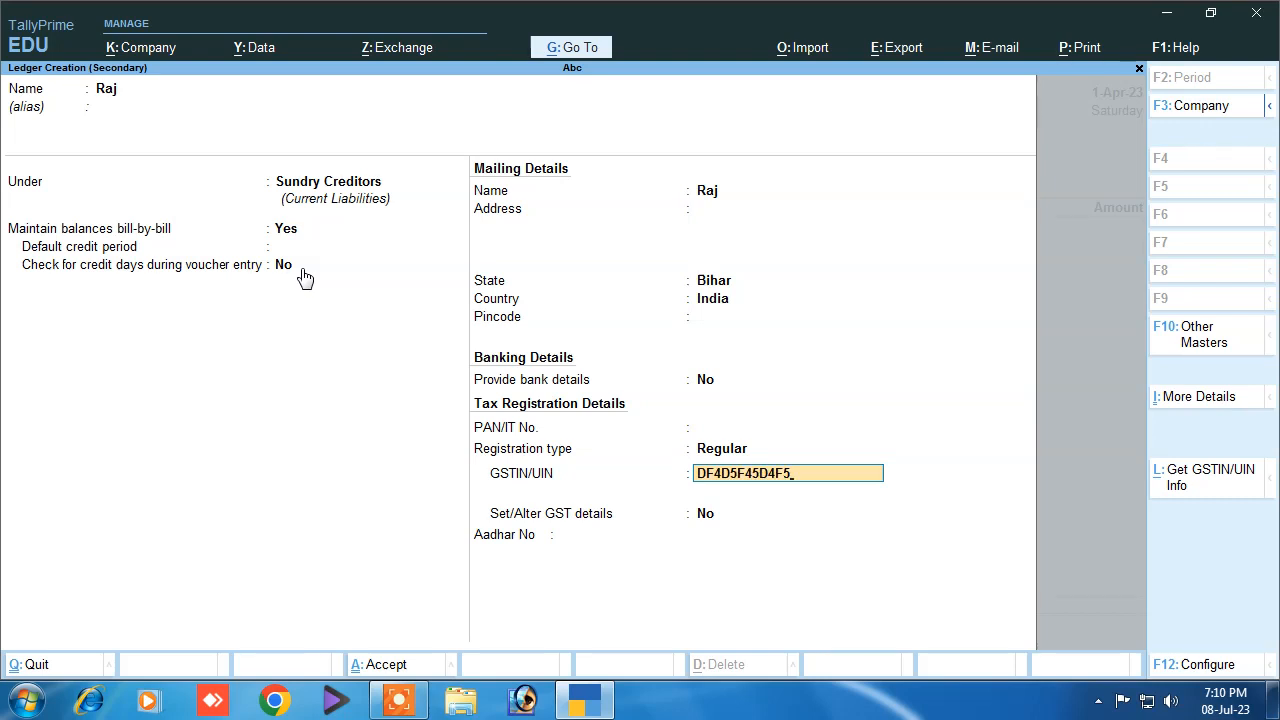
{"action": "key", "text": "Return"}
{"action": "key", "text": "Return"}
{"action": "key", "text": "Return"}
{"action": "key", "text": "Return"}
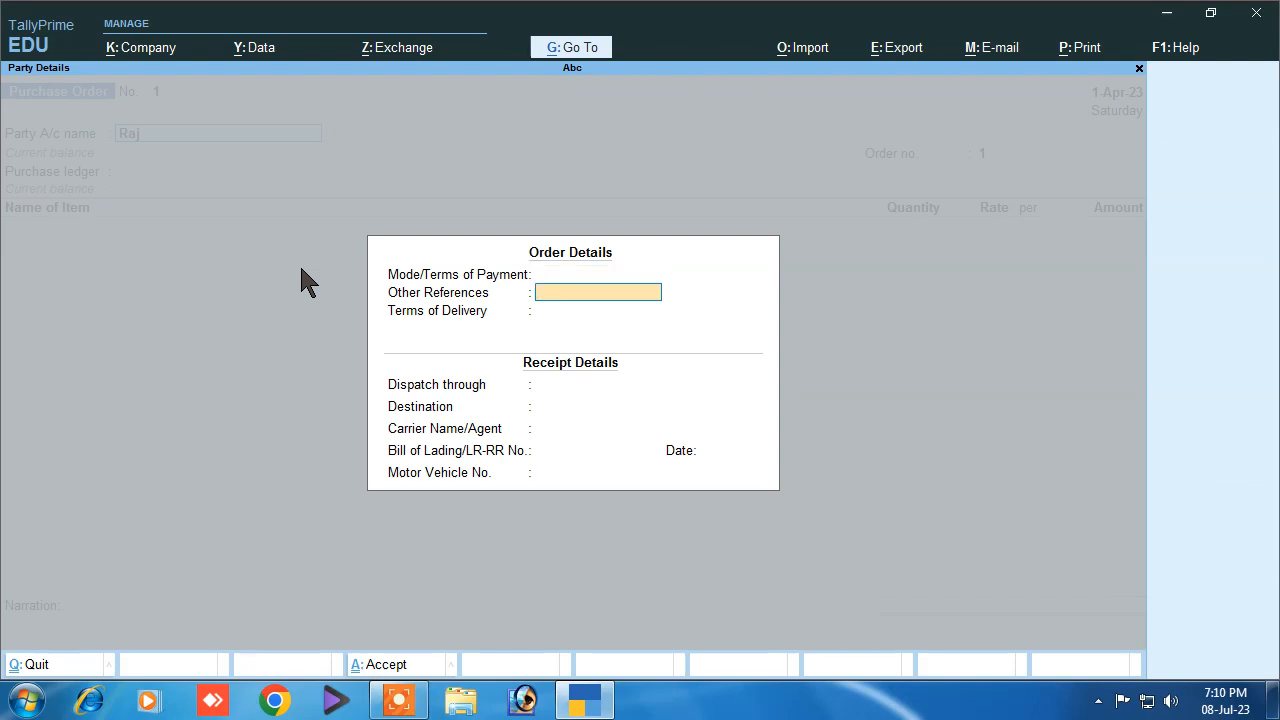
Step: Set the order's mode/terms of payment to Cash, leaving other references and terms of delivery blank
{"action": "key", "text": "Return"}
{"action": "key", "text": "Return"}
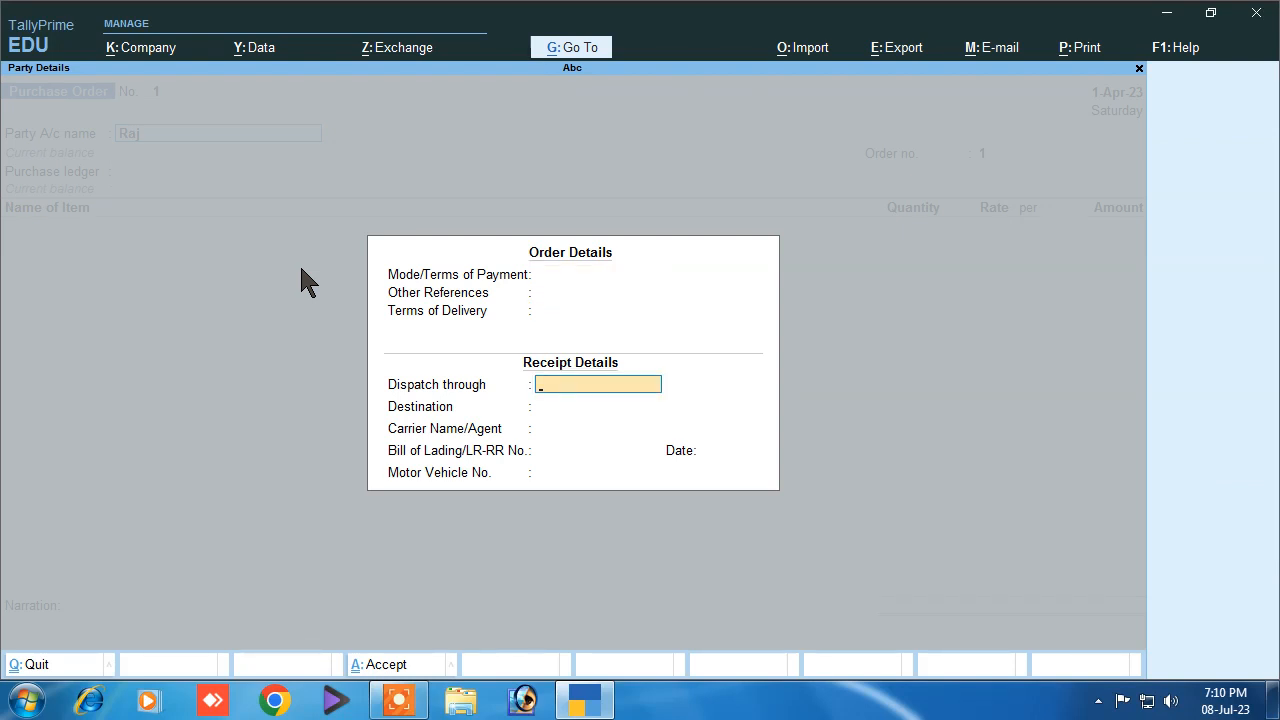
{"action": "key", "text": "Up"}
{"action": "key", "text": "Up"}
{"action": "key", "text": "Up"}
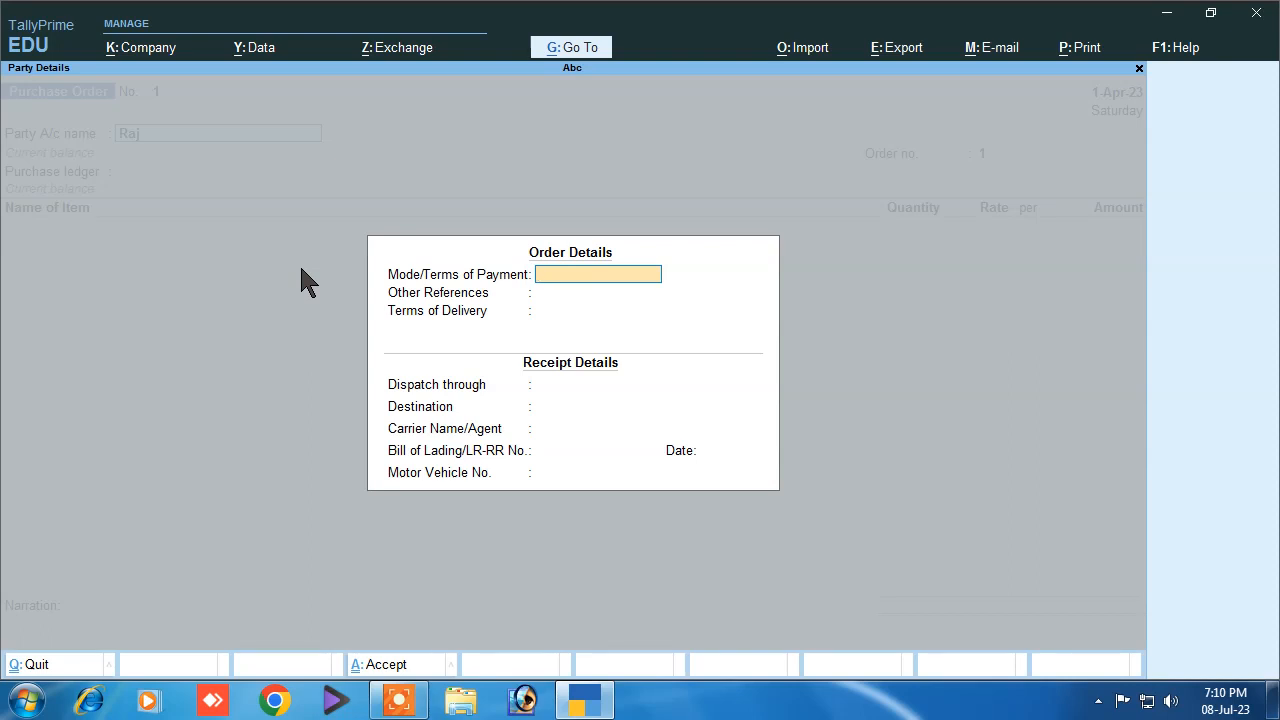
{"action": "type", "text": "Cash"}
{"action": "key", "text": "Return"}
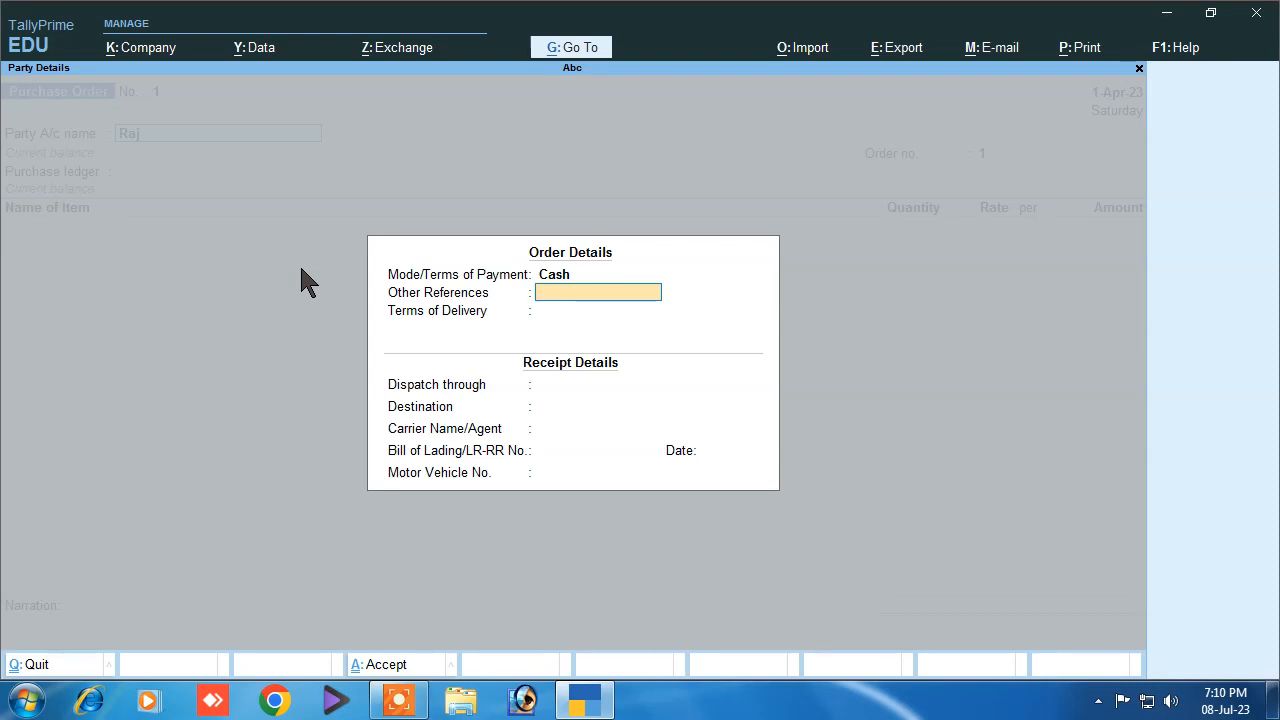
{"action": "key", "text": "Return"}
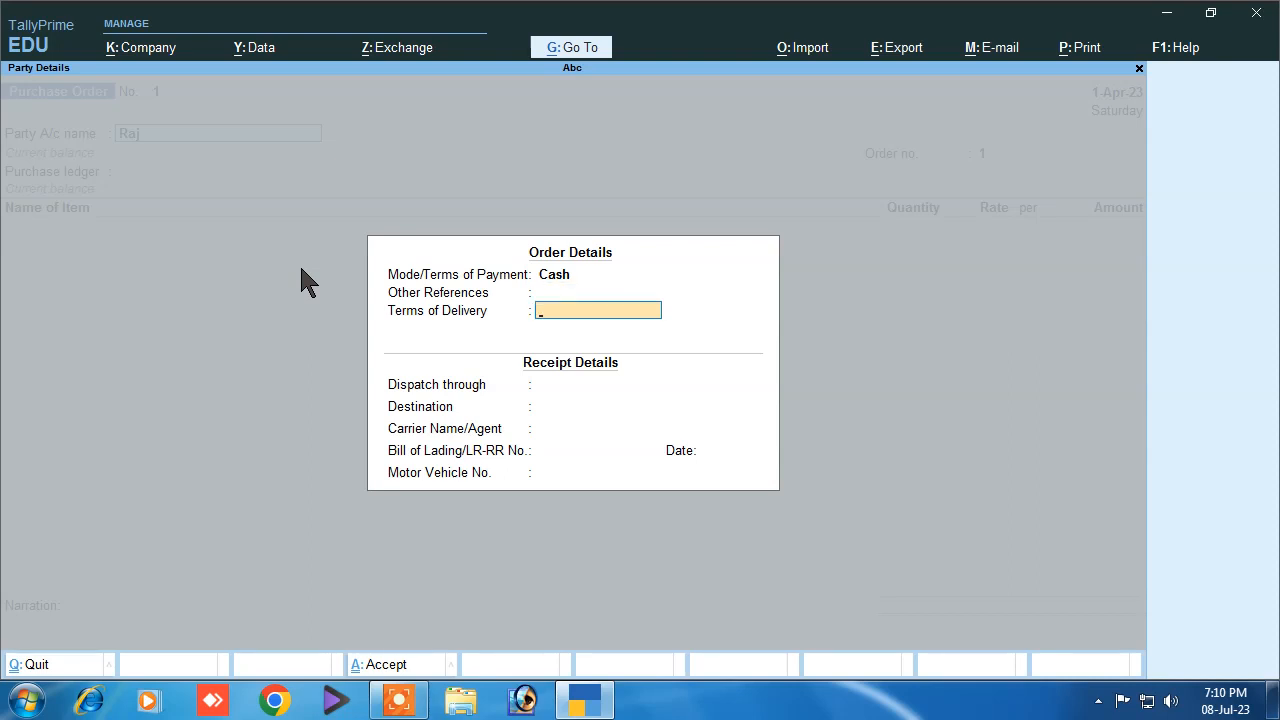
{"action": "key", "text": "Return"}
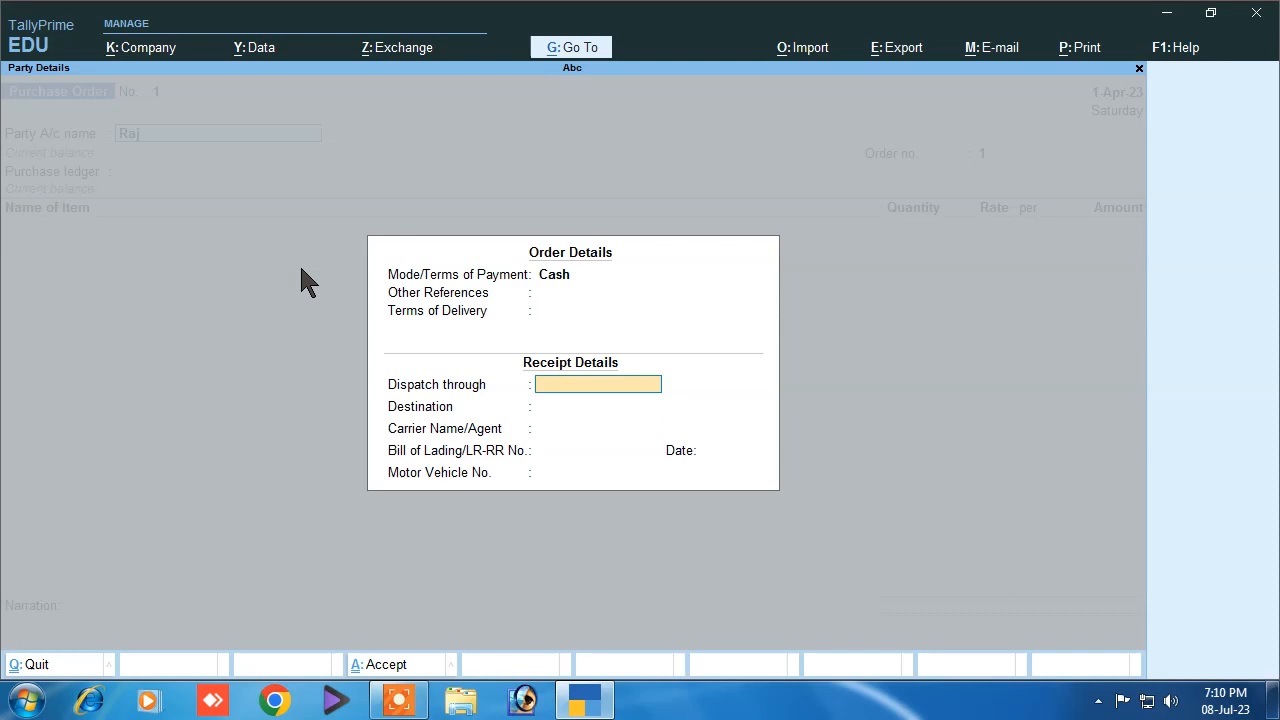
Step: Leave all receipt details blank and proceed to the supplier's party details
{"action": "key", "text": "Return"}
{"action": "key", "text": "Return"}
{"action": "key", "text": "Return"}
{"action": "key", "text": "Return"}
{"action": "key", "text": "Return"}
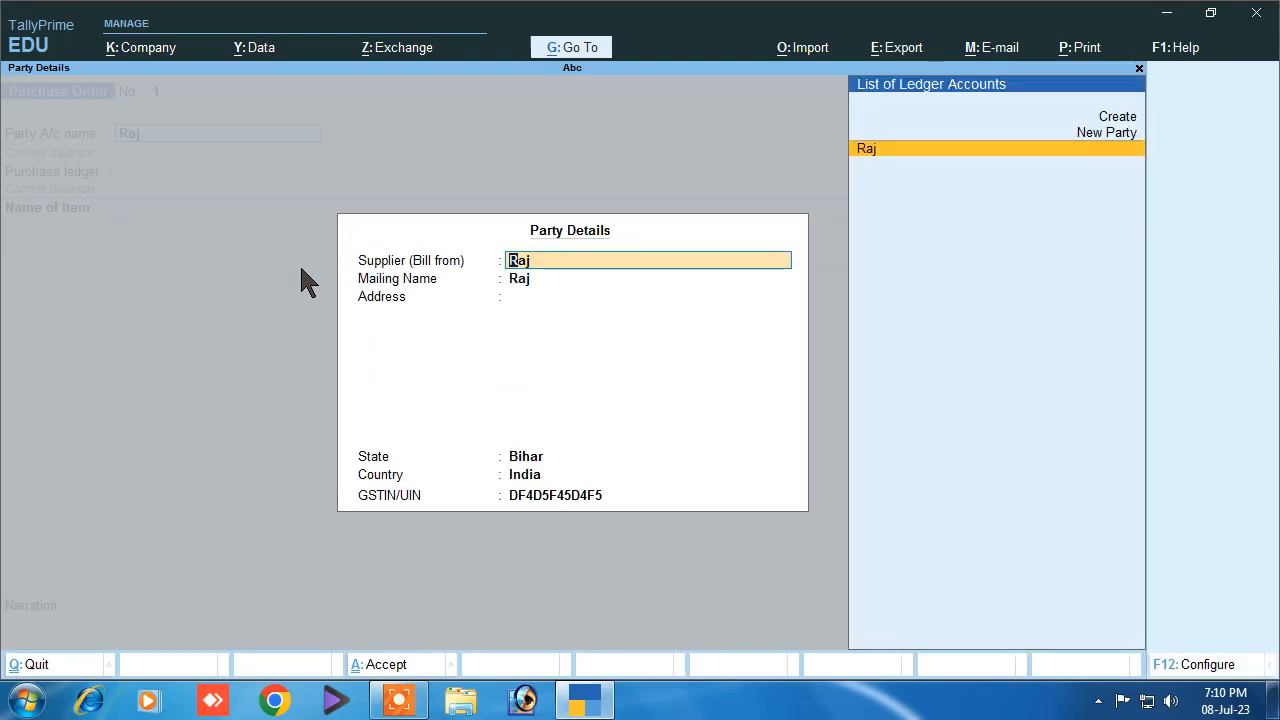
Step: Accept the supplier's party details with the address left blank and enter the purchase order's order number
{"action": "key", "text": "Return"}
{"action": "key", "text": "Return"}
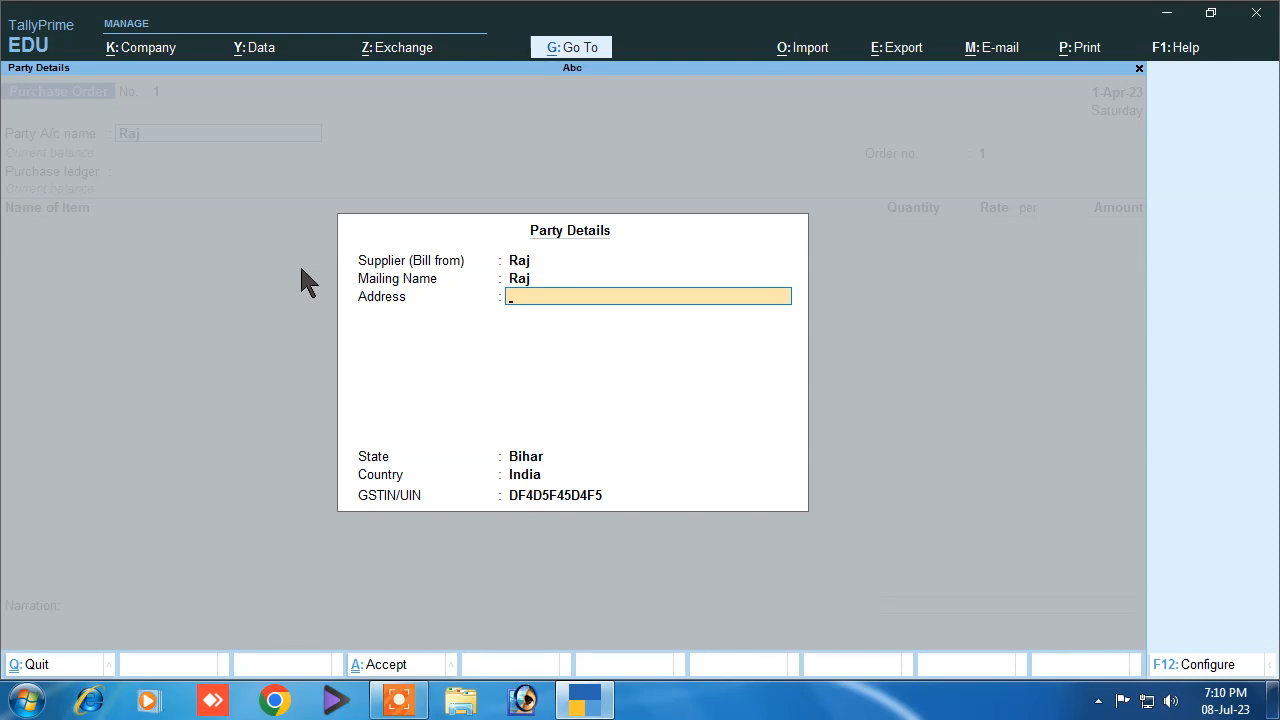
{"action": "key", "text": "Return"}
{"action": "key", "text": "Return"}
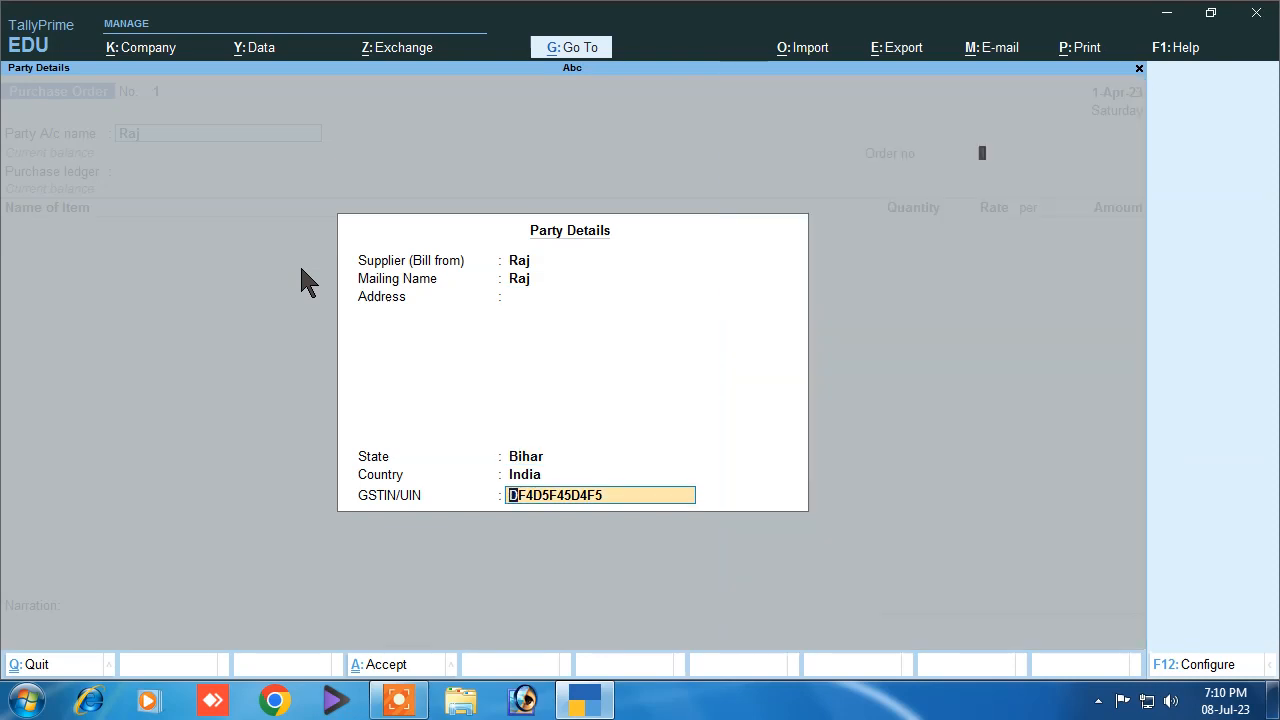
{"action": "key", "text": "Return"}
{"action": "type", "text": "02"}
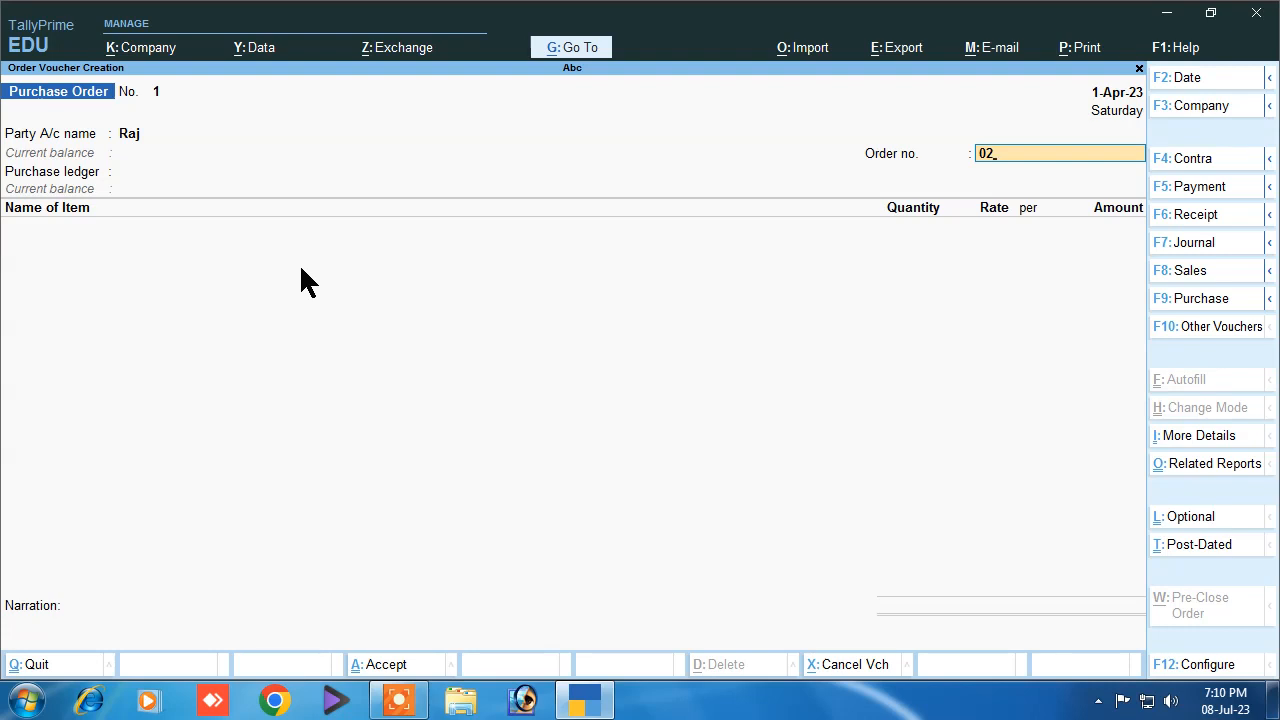
{"action": "key", "text": "Return"}
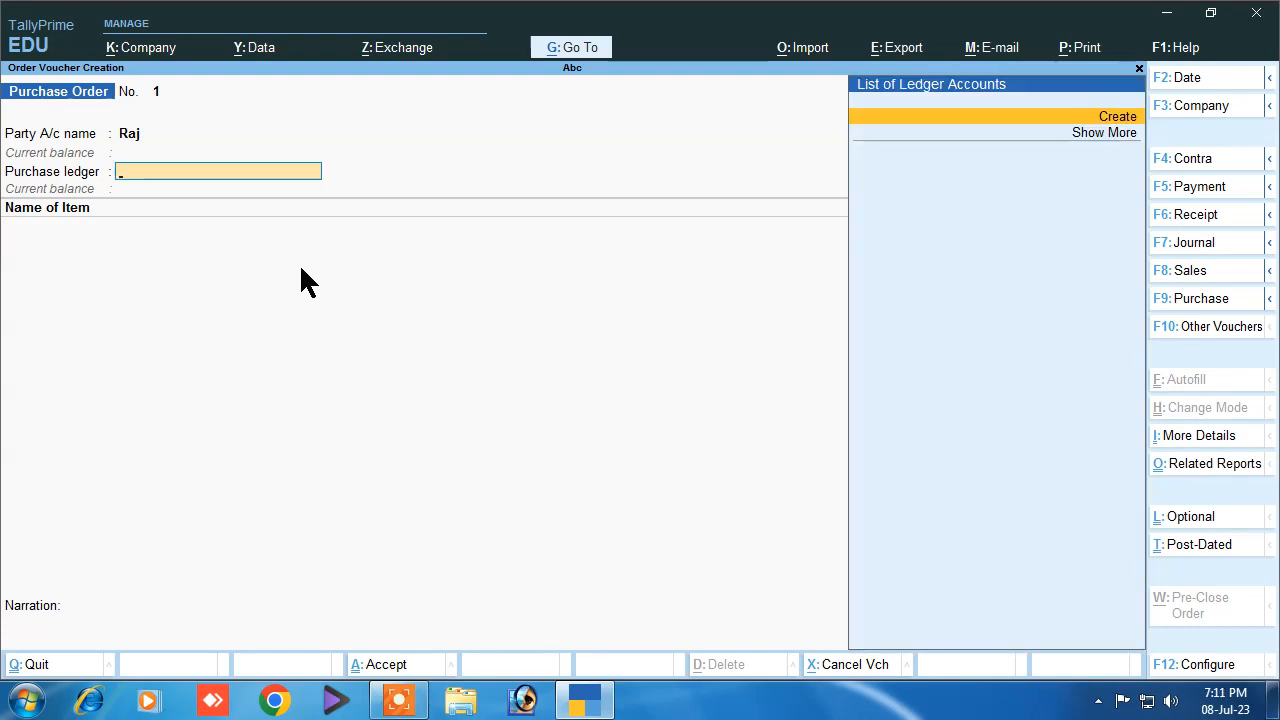
Step: Create a purchase ledger named Purchase Order under Purchase Accounts, with the type of ledger Not Applicable
{"action": "key", "text": "alt+c"}
{"action": "type", "text": "Purchase Or"}
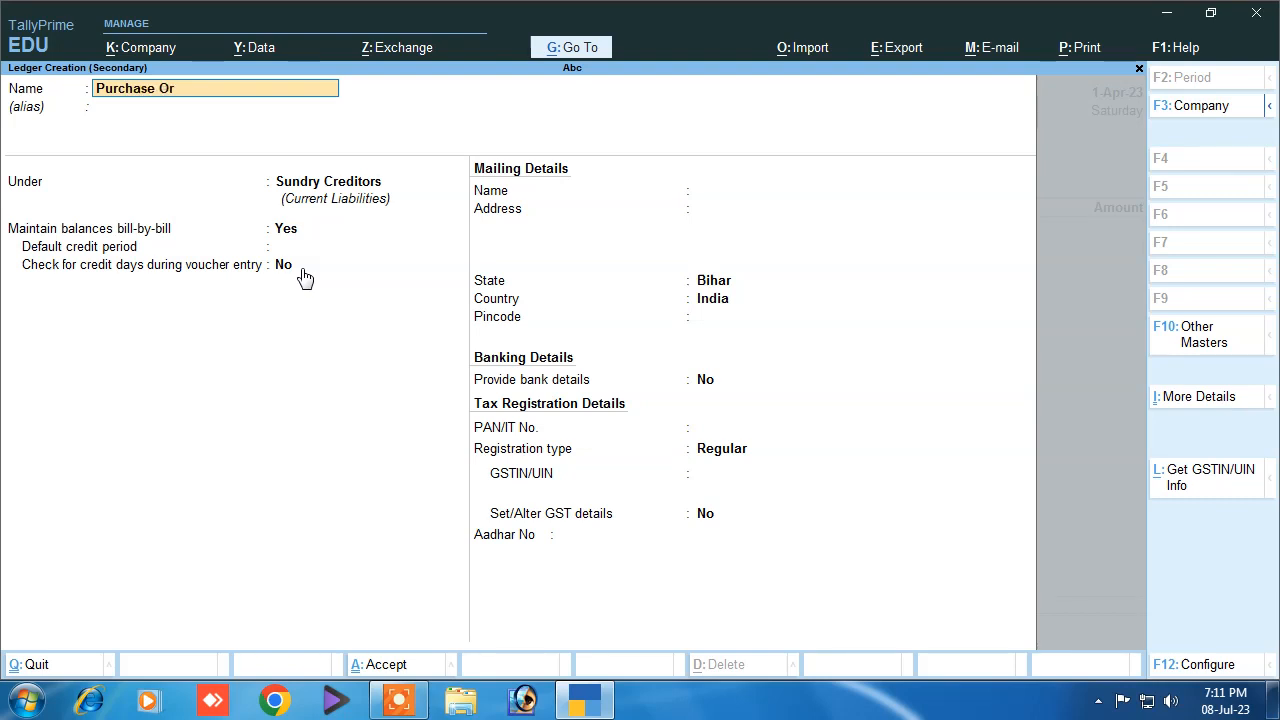
{"action": "type", "text": "der"}
{"action": "key", "text": "Return"}
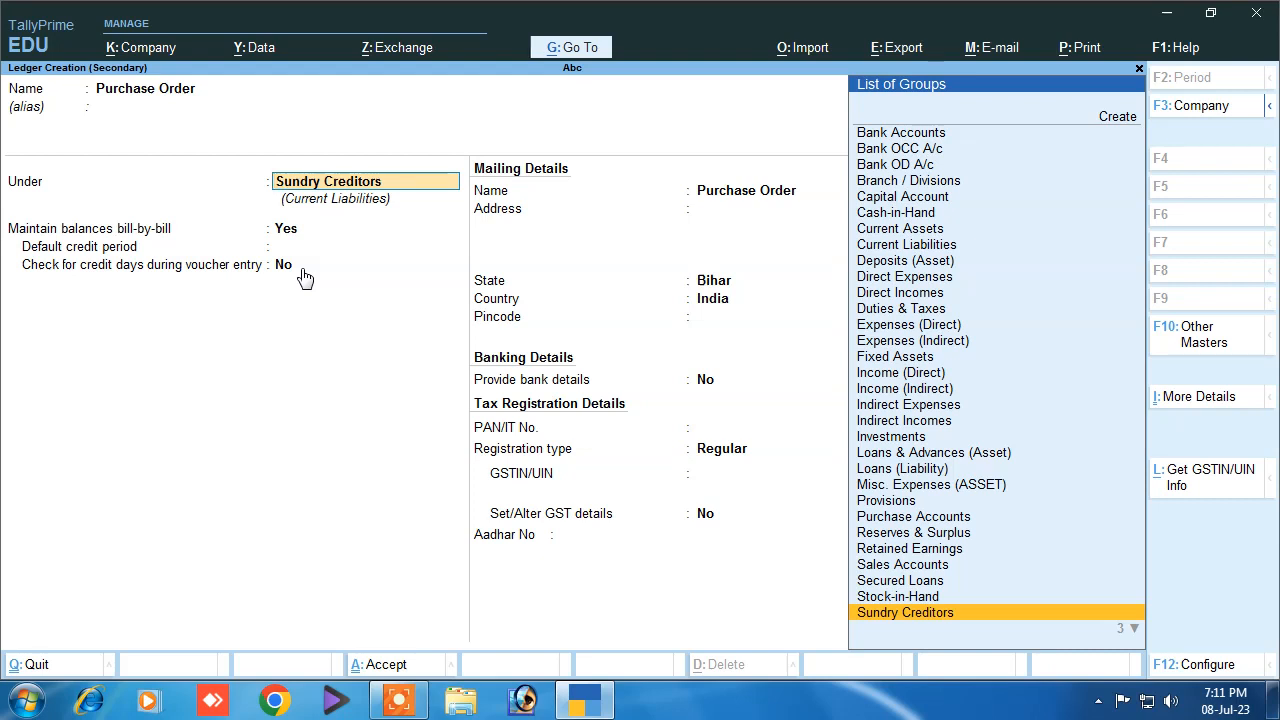
{"action": "type", "text": "P"}
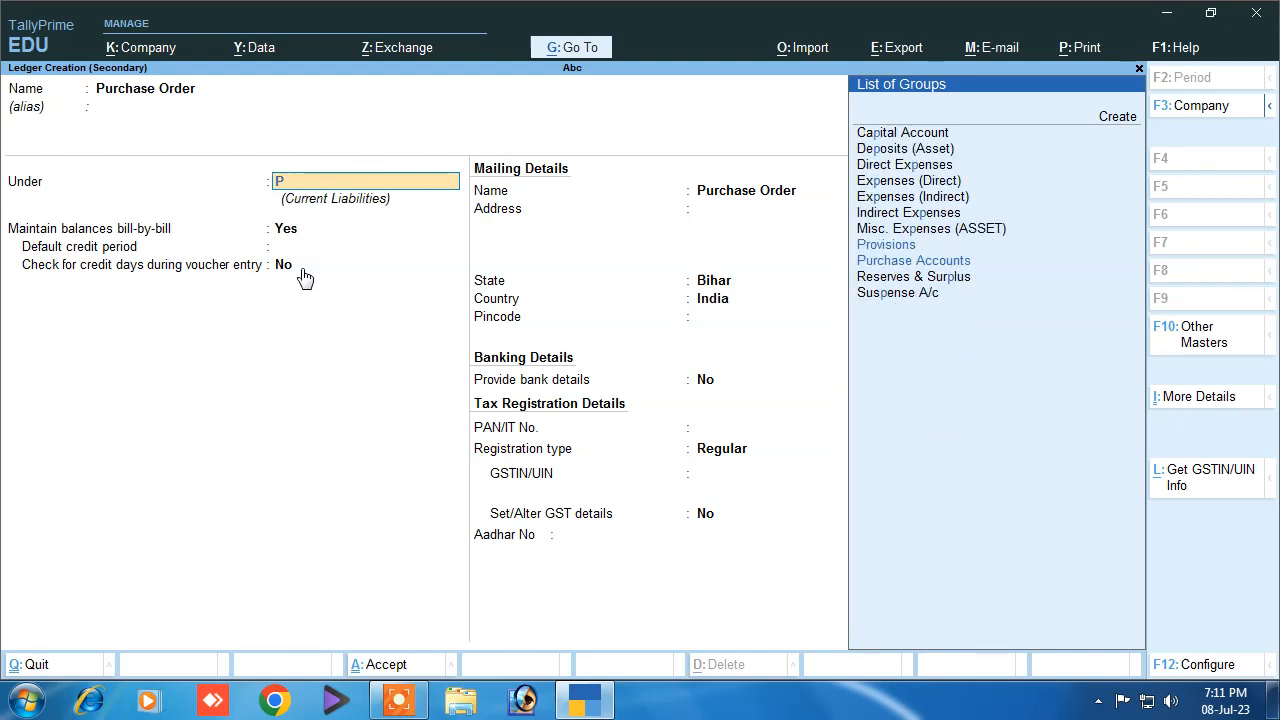
{"action": "key", "text": "Down"}
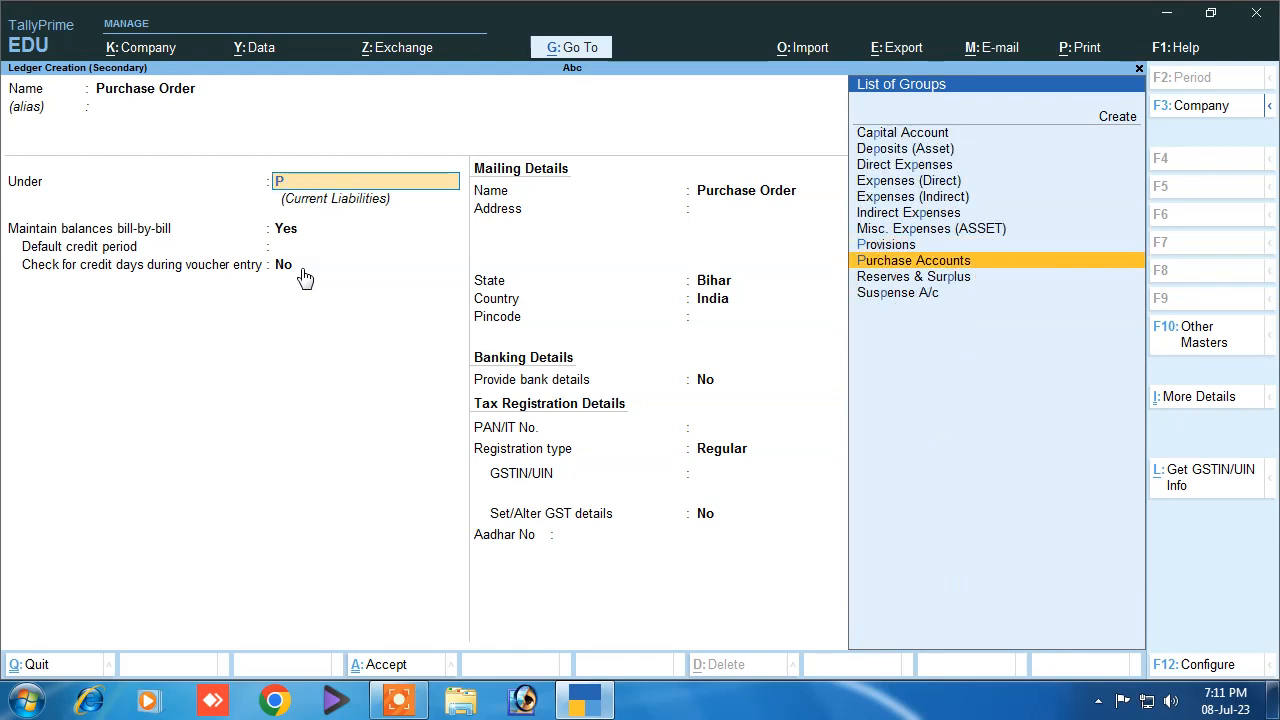
{"action": "key", "text": "Return"}
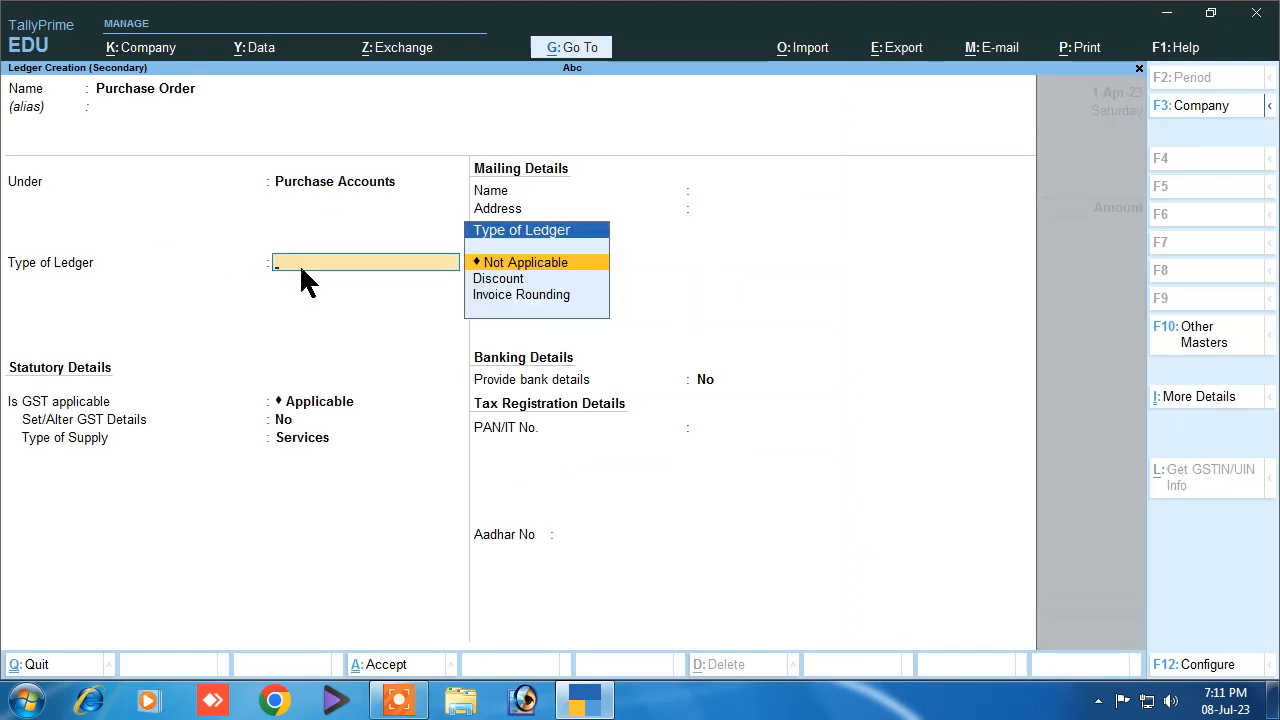
{"action": "key", "text": "Return"}
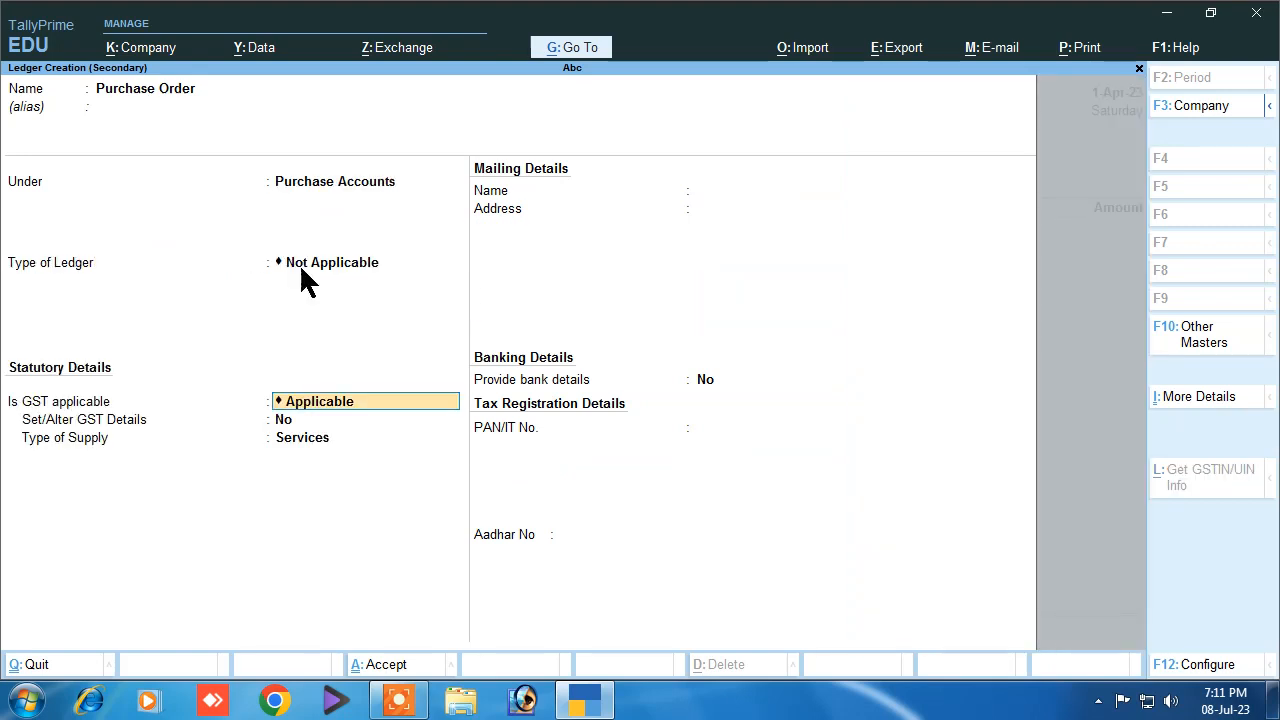
Step: Keep GST applicable for the ledger, enable its GST details, and enter description Goods and HSN/SAC 87845
{"action": "key", "text": "Return"}
{"action": "type", "text": "y"}
{"action": "key", "text": "Return"}
{"action": "type", "text": "Goods"}
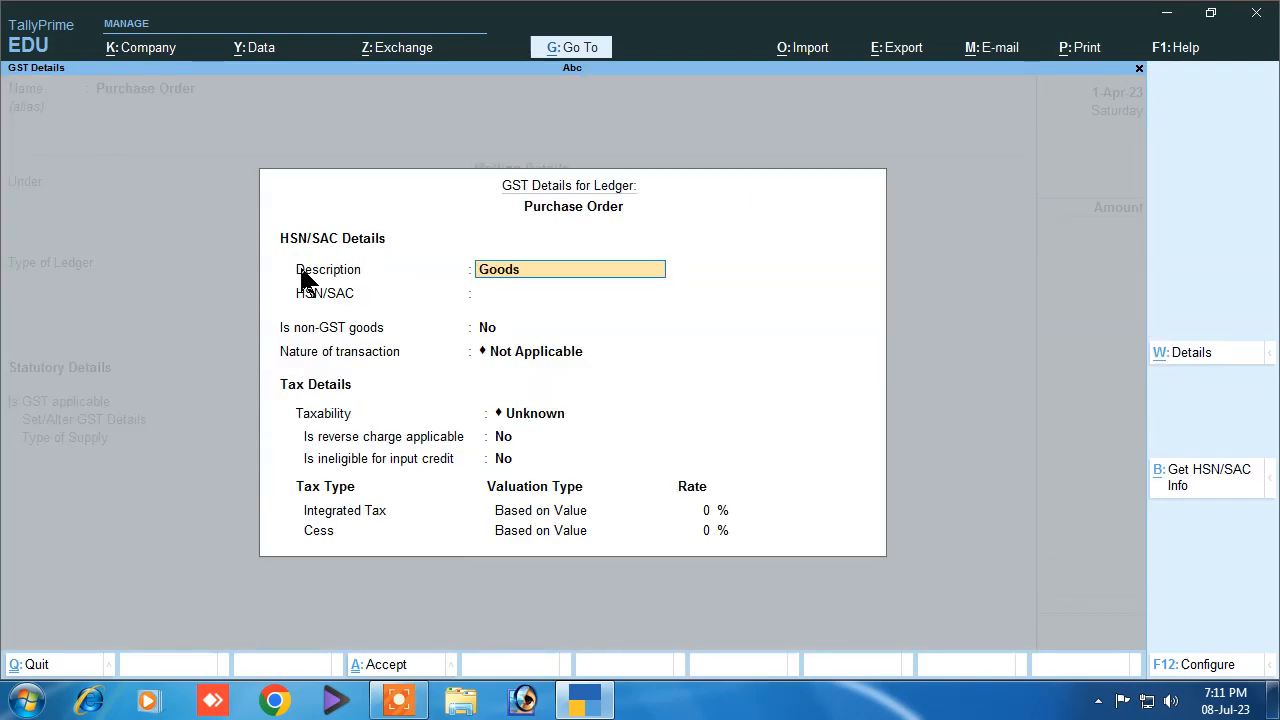
{"action": "key", "text": "Return"}
{"action": "type", "text": "87845"}
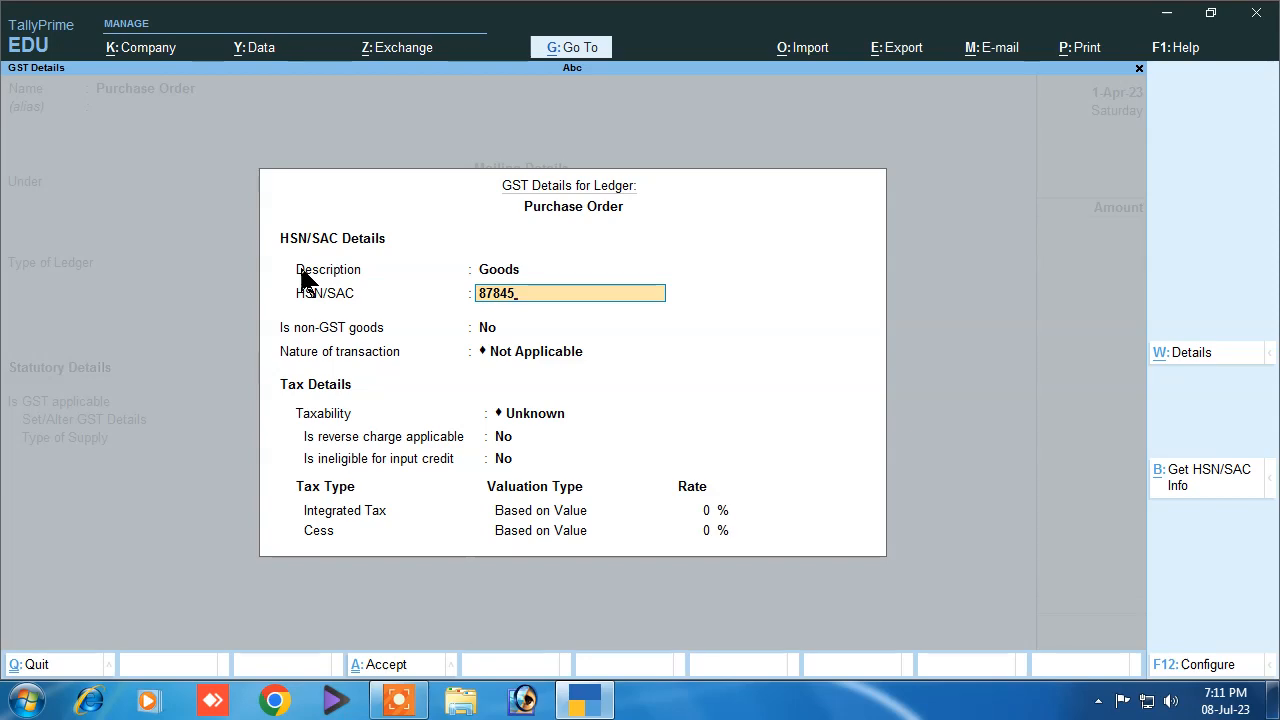
{"action": "key", "text": "Return"}
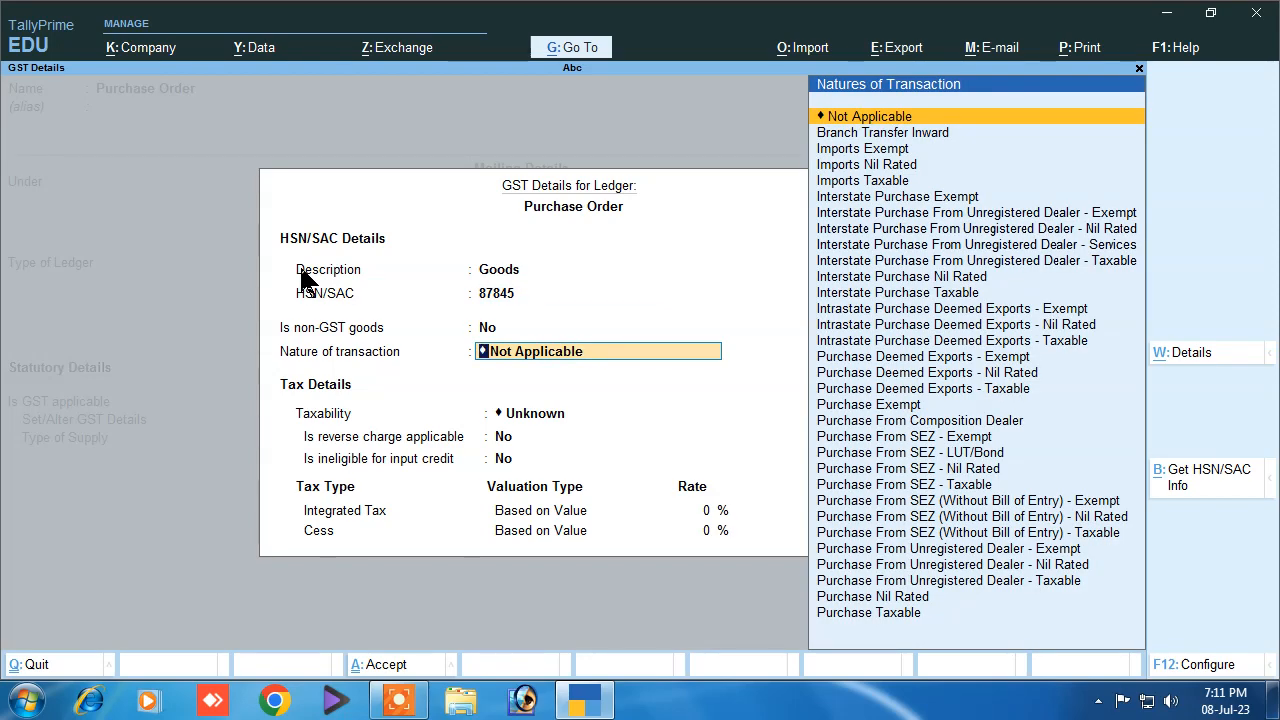
Step: Set the nature of transaction in the ledger's GST details to Purchase Taxable
{"action": "type", "text": "P"}
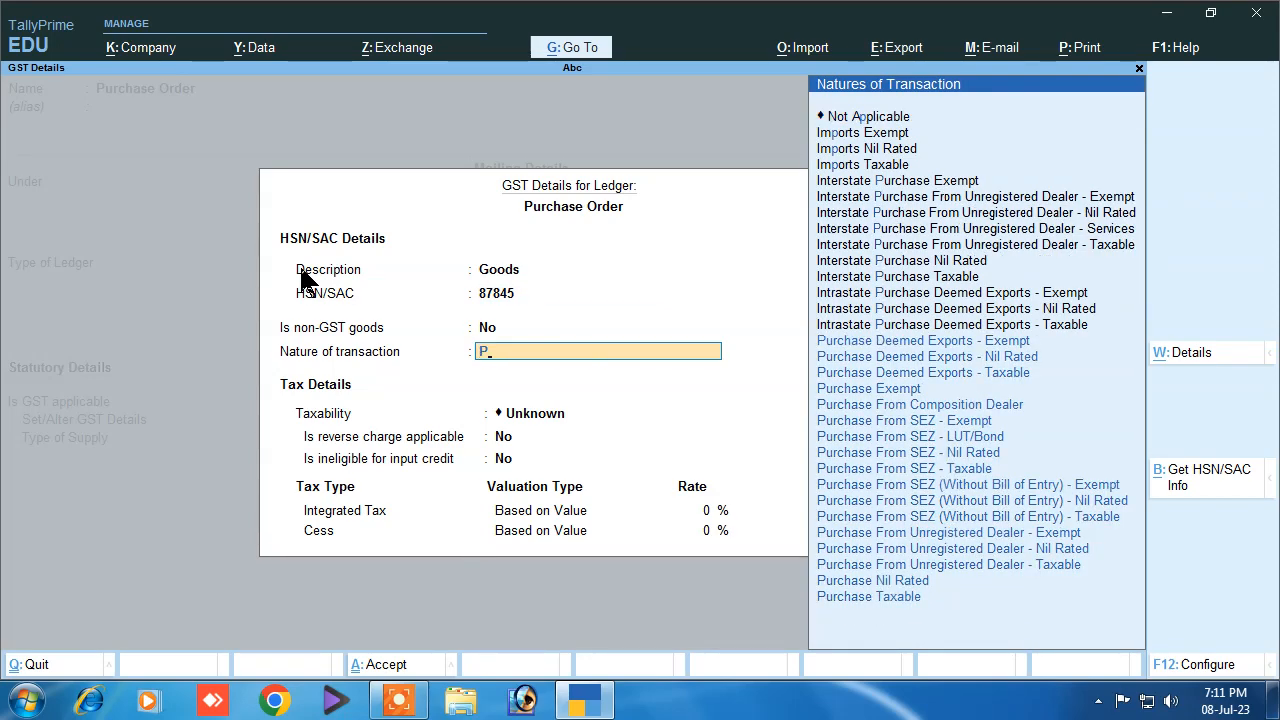
{"action": "key", "text": "Down"}
{"action": "key", "text": "Down"}
{"action": "key", "text": "Down"}
{"action": "key", "text": "Down"}
{"action": "key", "text": "Down"}
{"action": "key", "text": "Down"}
{"action": "key", "text": "Down"}
{"action": "key", "text": "Down"}
{"action": "key", "text": "Down"}
{"action": "key", "text": "Down"}
{"action": "key", "text": "Down"}
{"action": "key", "text": "Down"}
{"action": "key", "text": "Down"}
{"action": "key", "text": "Down"}
{"action": "key", "text": "Down"}
{"action": "key", "text": "Down"}
{"action": "key", "text": "Down"}
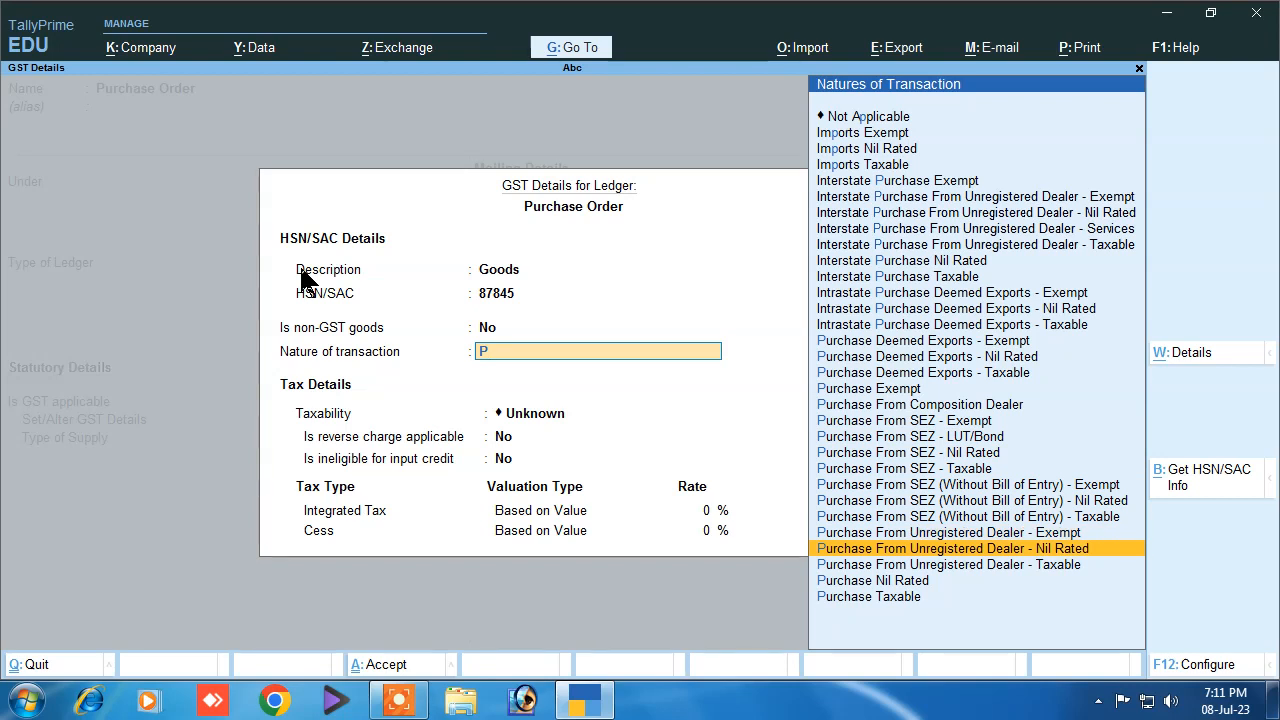
{"action": "key", "text": "Return"}
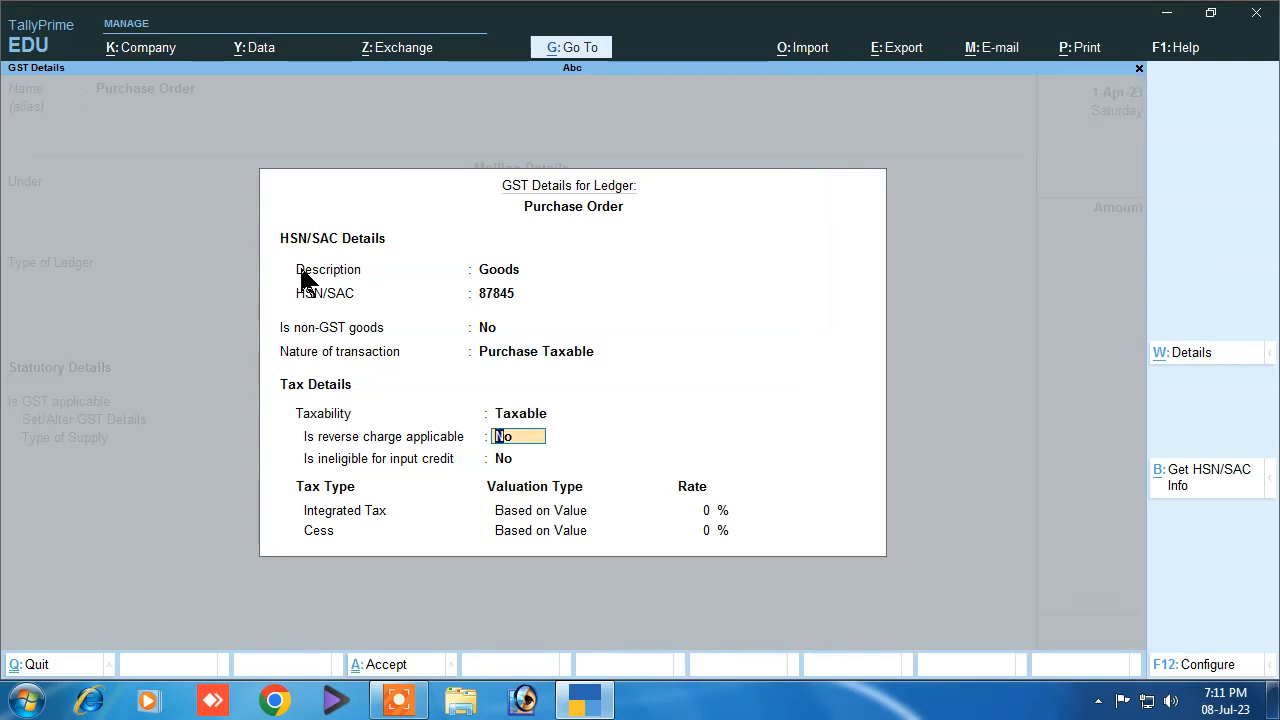
Step: Keep reverse charge and input credit ineligibility at No, and set the Integrated Tax rate to 12%
{"action": "key", "text": "Return"}
{"action": "key", "text": "Return"}
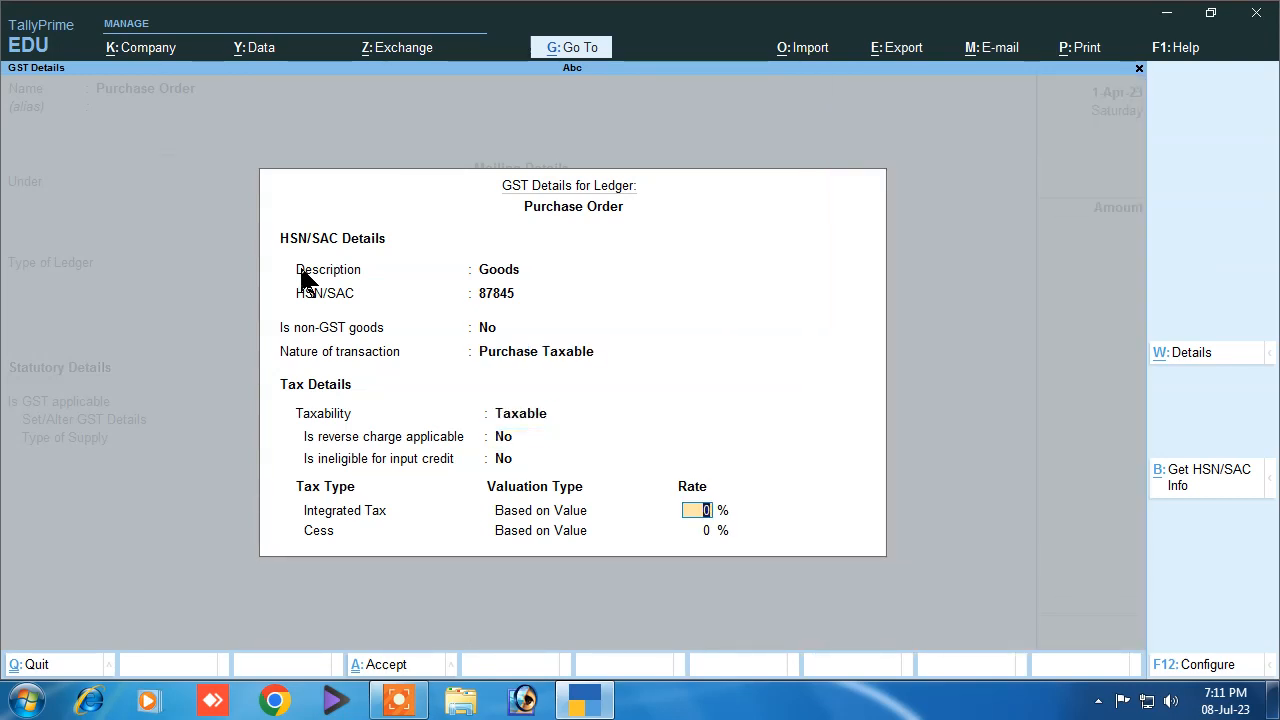
{"action": "type", "text": "12"}
{"action": "key", "text": "Return"}
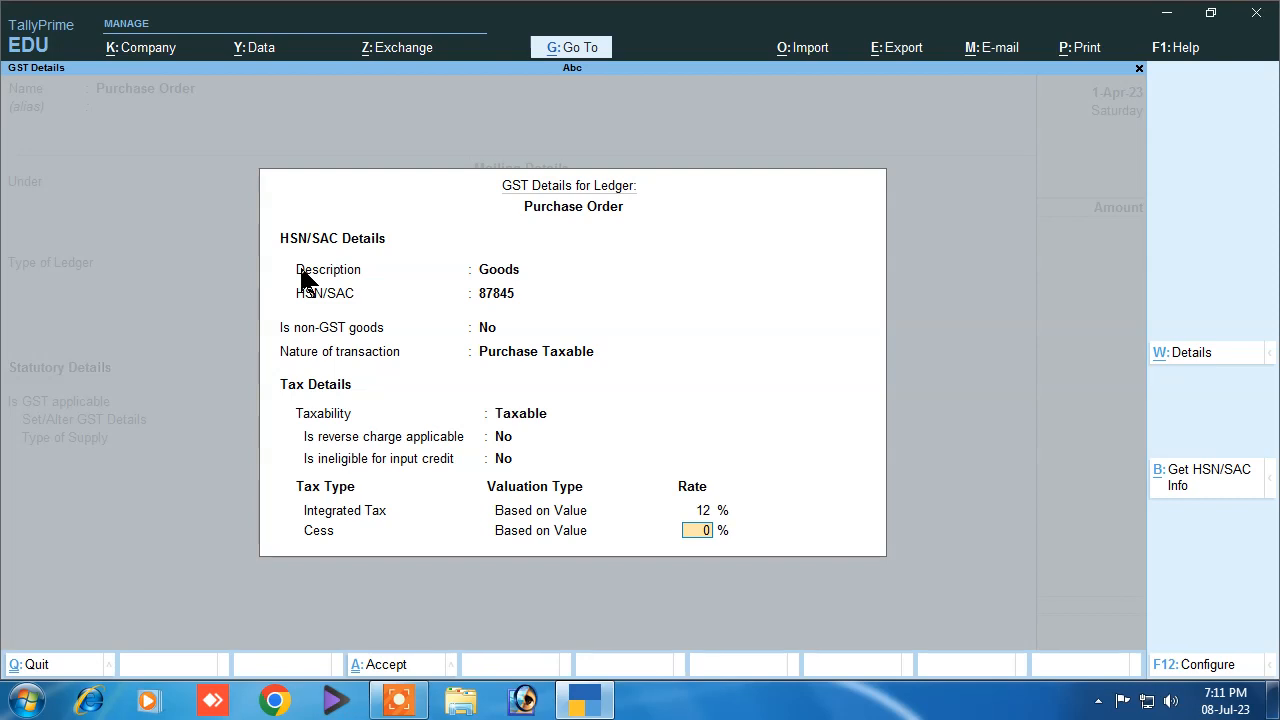
Step: Configure the GST details to show all GST tax types
{"action": "key", "text": "F12"}
{"action": "key", "text": "Return"}
{"action": "key", "text": "Return"}
{"action": "key", "text": "Return"}
{"action": "key", "text": "Return"}
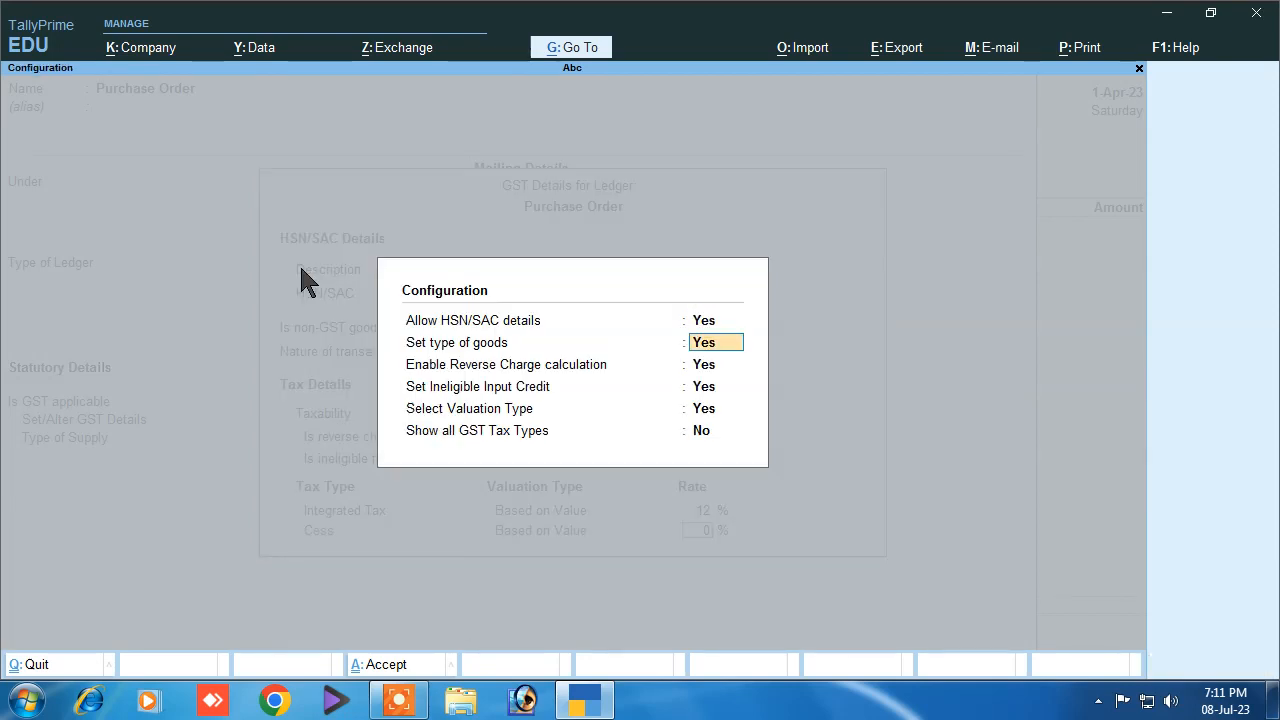
{"action": "key", "text": "Return"}
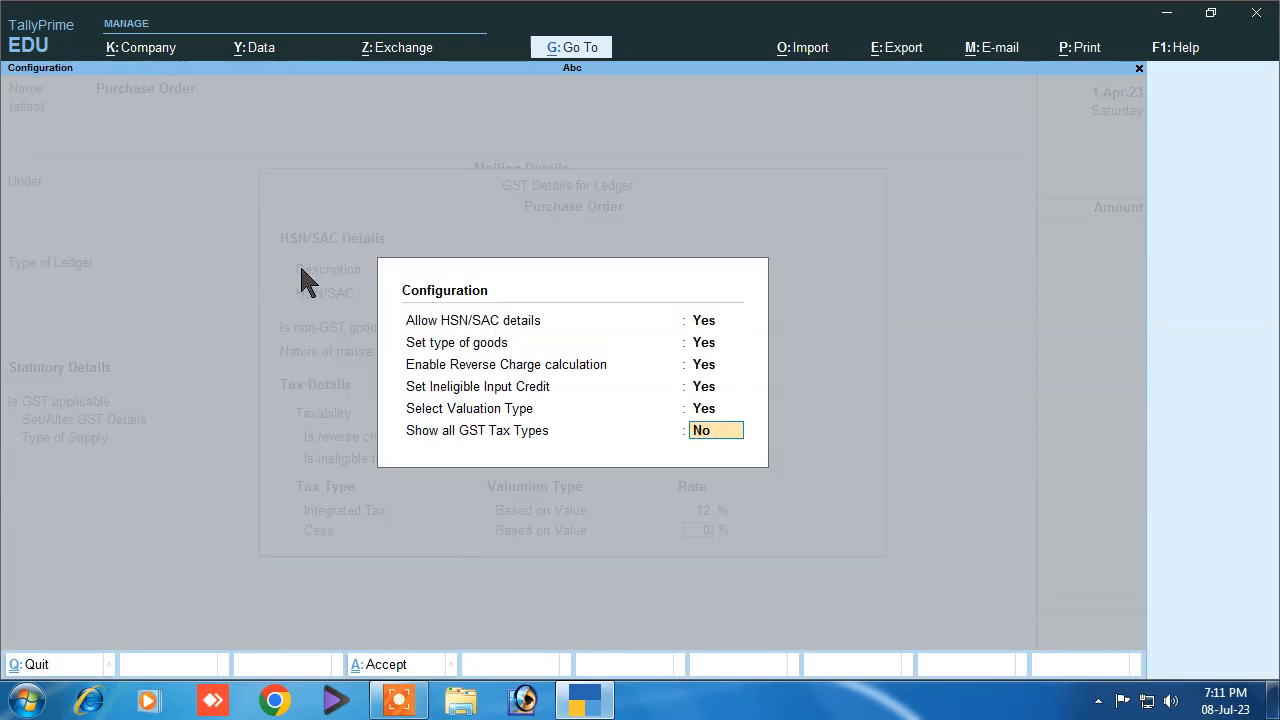
{"action": "type", "text": "y"}
{"action": "key", "text": "Return"}
Step: Keep the existing entries and tax rates in the ledger's GST details and accept them
{"action": "key", "text": "Return"}
{"action": "key", "text": "Return"}
{"action": "key", "text": "Return"}
{"action": "key", "text": "Return"}
{"action": "key", "text": "Return"}
{"action": "key", "text": "Return"}
{"action": "key", "text": "Return"}
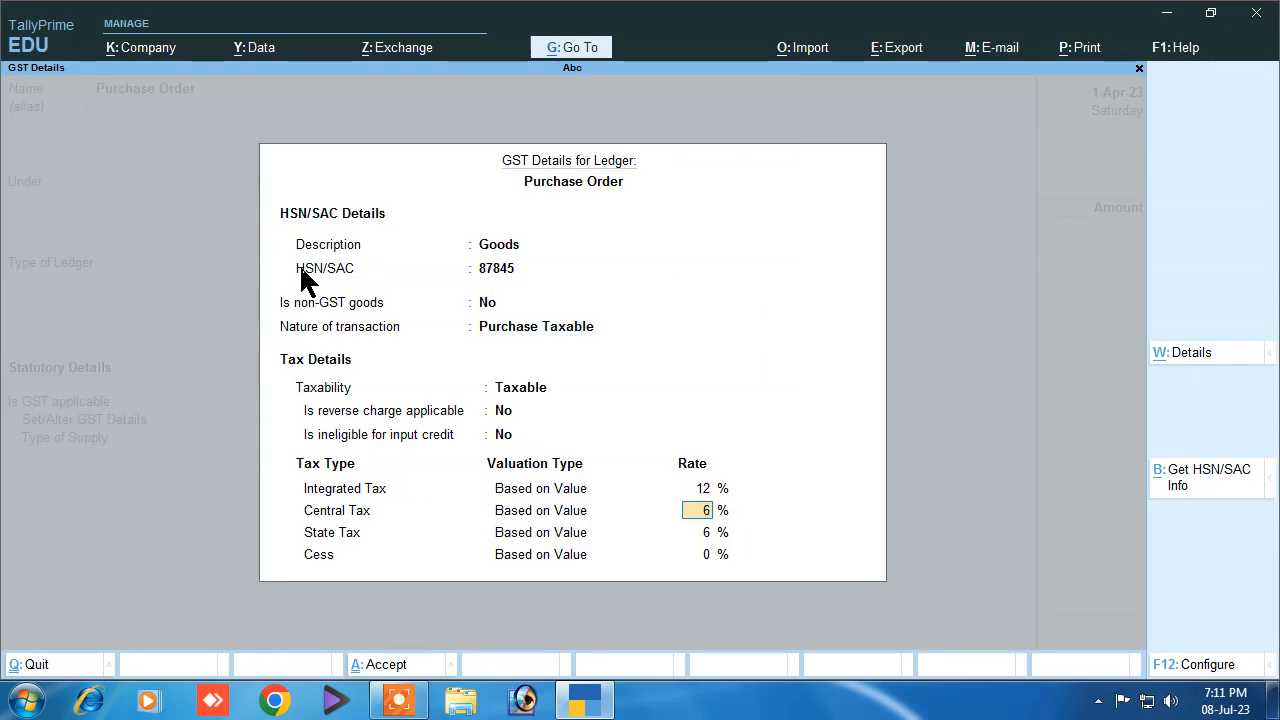
{"action": "key", "text": "Return"}
{"action": "key", "text": "Return"}
{"action": "key", "text": "Return"}
Step: Set the ledger's type of supply to Goods and save it as the order's purchase ledger
{"action": "key", "text": "Up"}
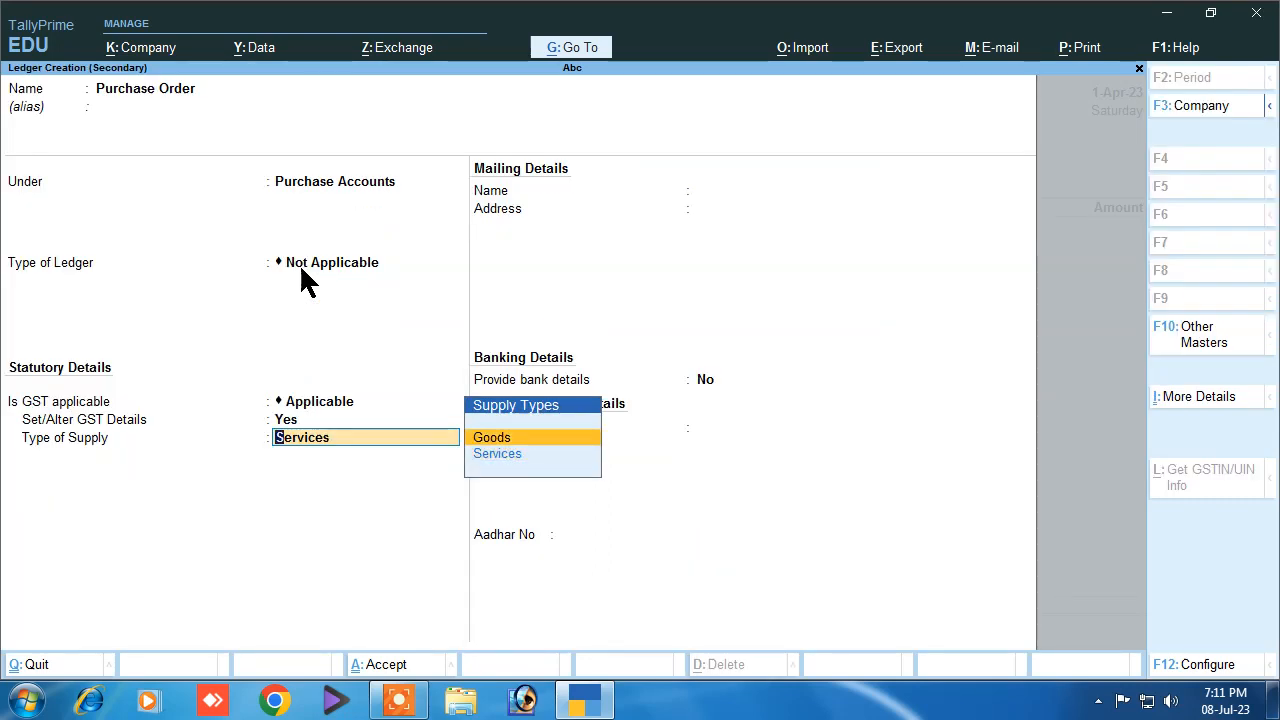
{"action": "key", "text": "Return"}
{"action": "key", "text": "Return"}
{"action": "key", "text": "Return"}
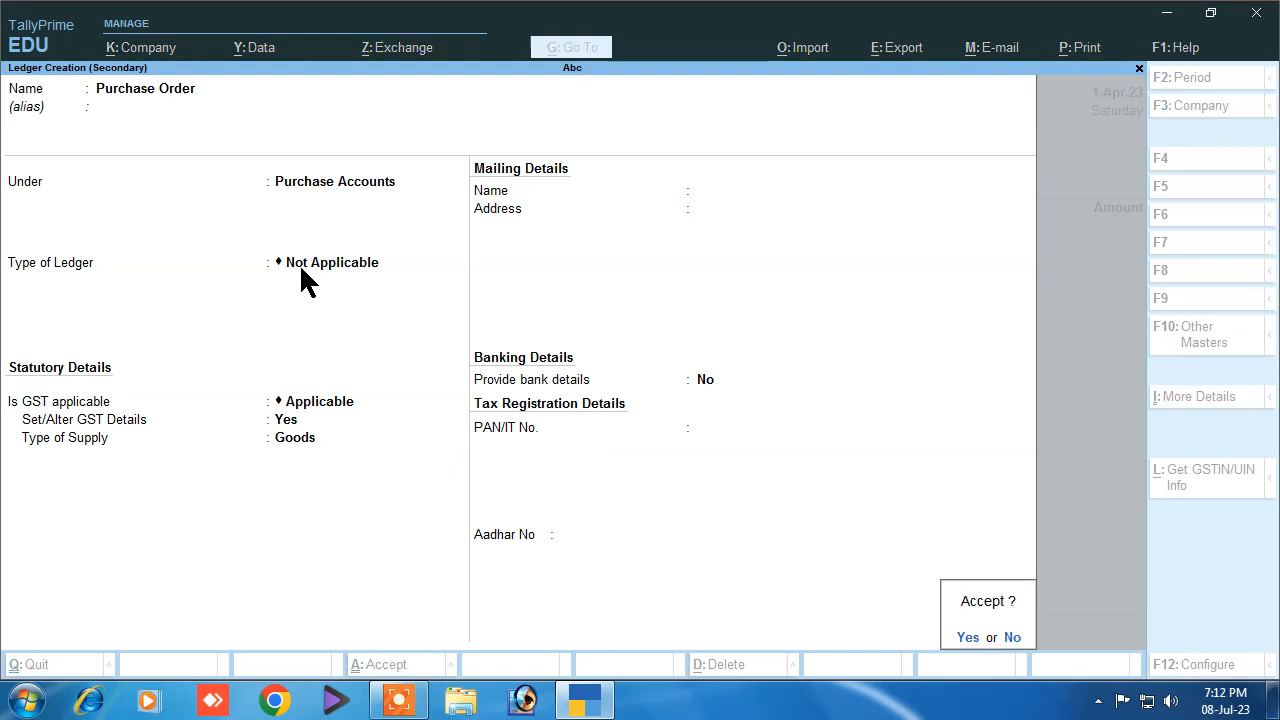
{"action": "key", "text": "Return"}
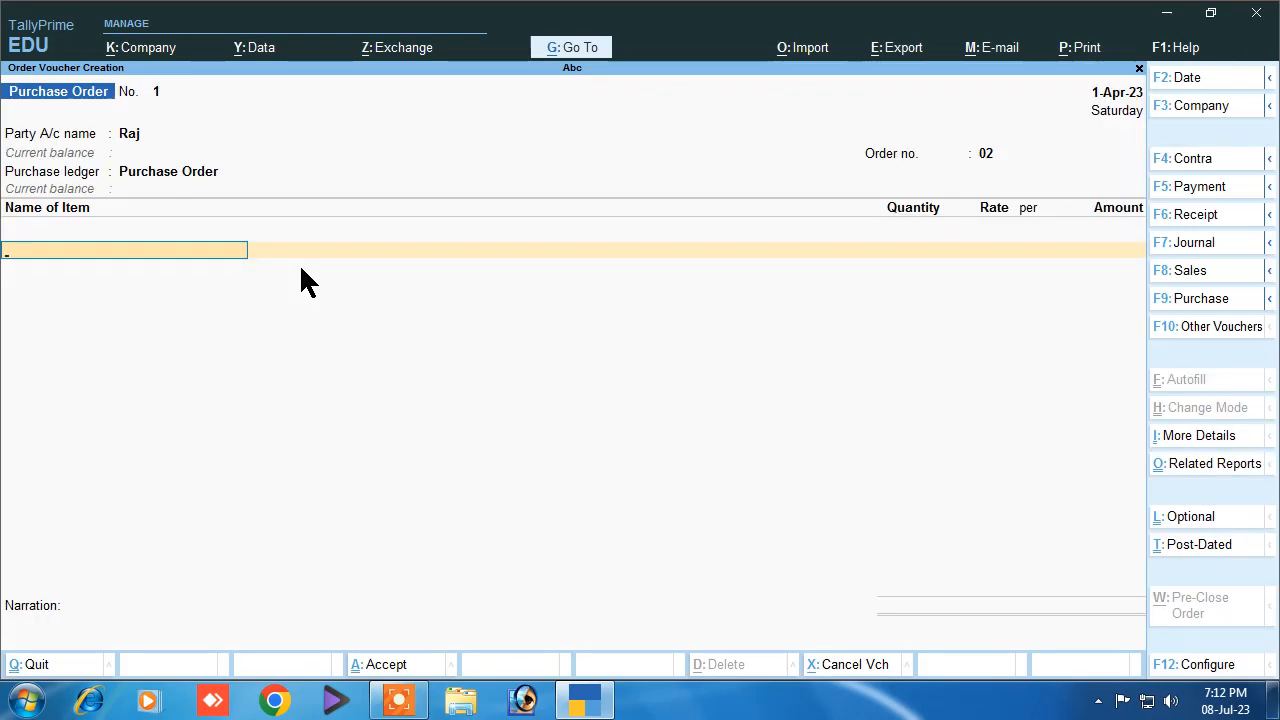
Step: Start a new stock item named Mouse for the order's first item line
{"action": "key", "text": "alt+c"}
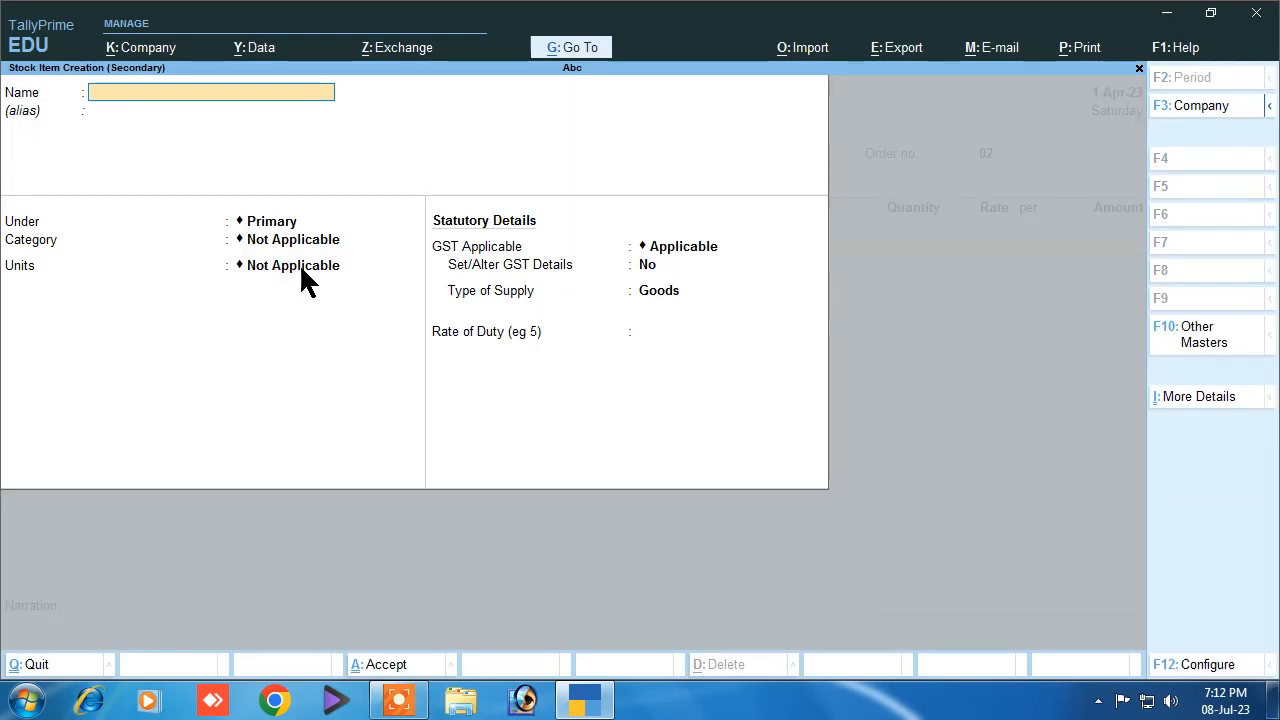
{"action": "type", "text": "Mouse"}
{"action": "key", "text": "Return"}
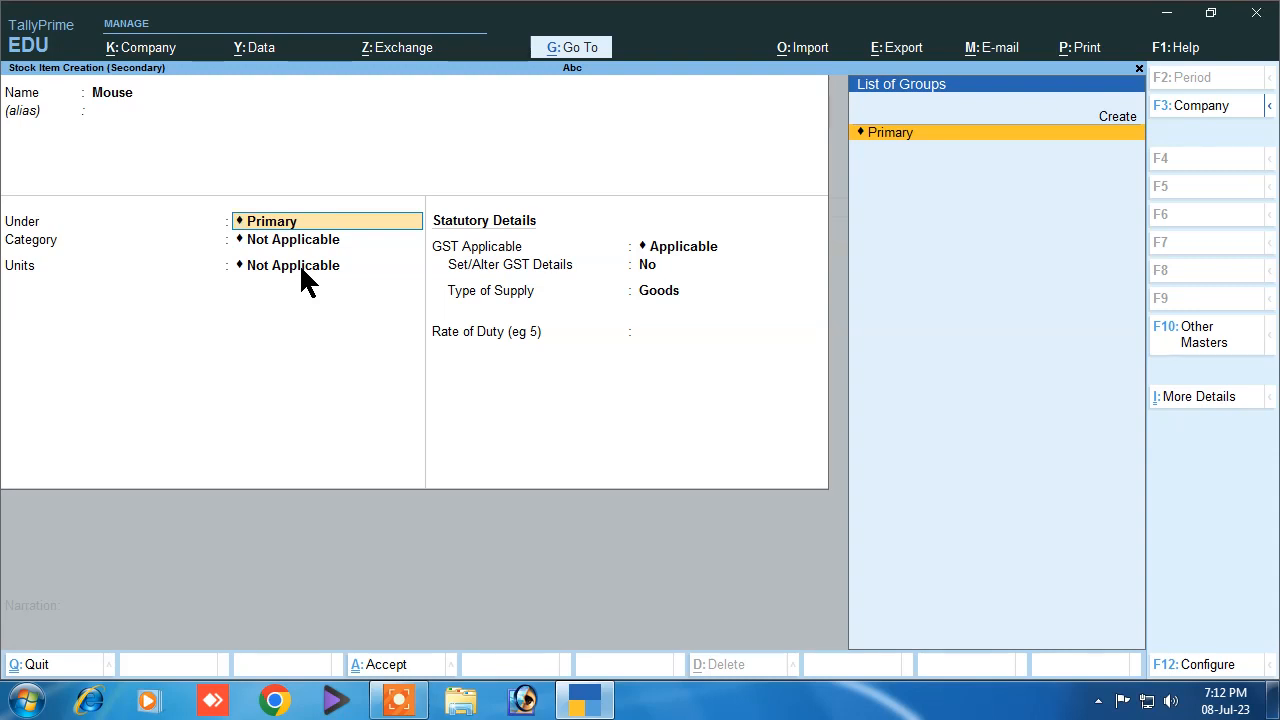
Step: Create a stock group named Computer for the Mouse item and keep the category Not Applicable
{"action": "key", "text": "alt+c"}
{"action": "type", "text": "Com"}
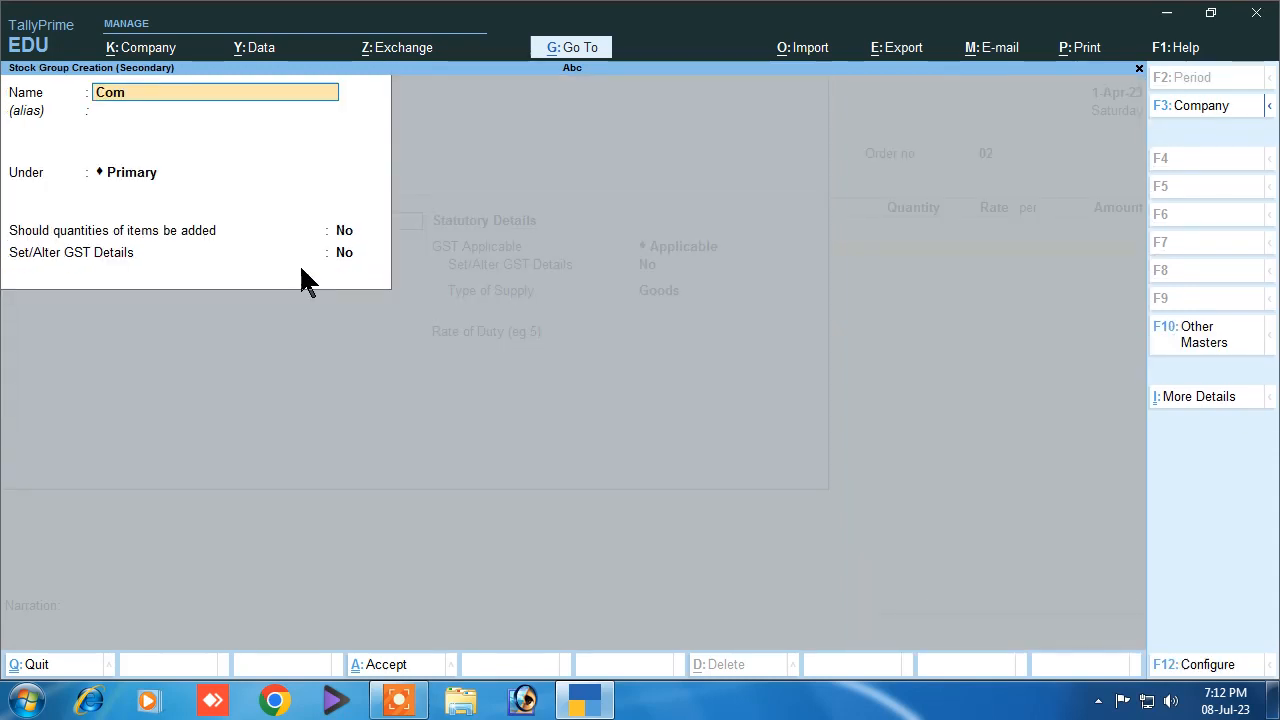
{"action": "type", "text": "puter"}
{"action": "key", "text": "Return"}
{"action": "key", "text": "Return"}
{"action": "key", "text": "Return"}
{"action": "key", "text": "Return"}
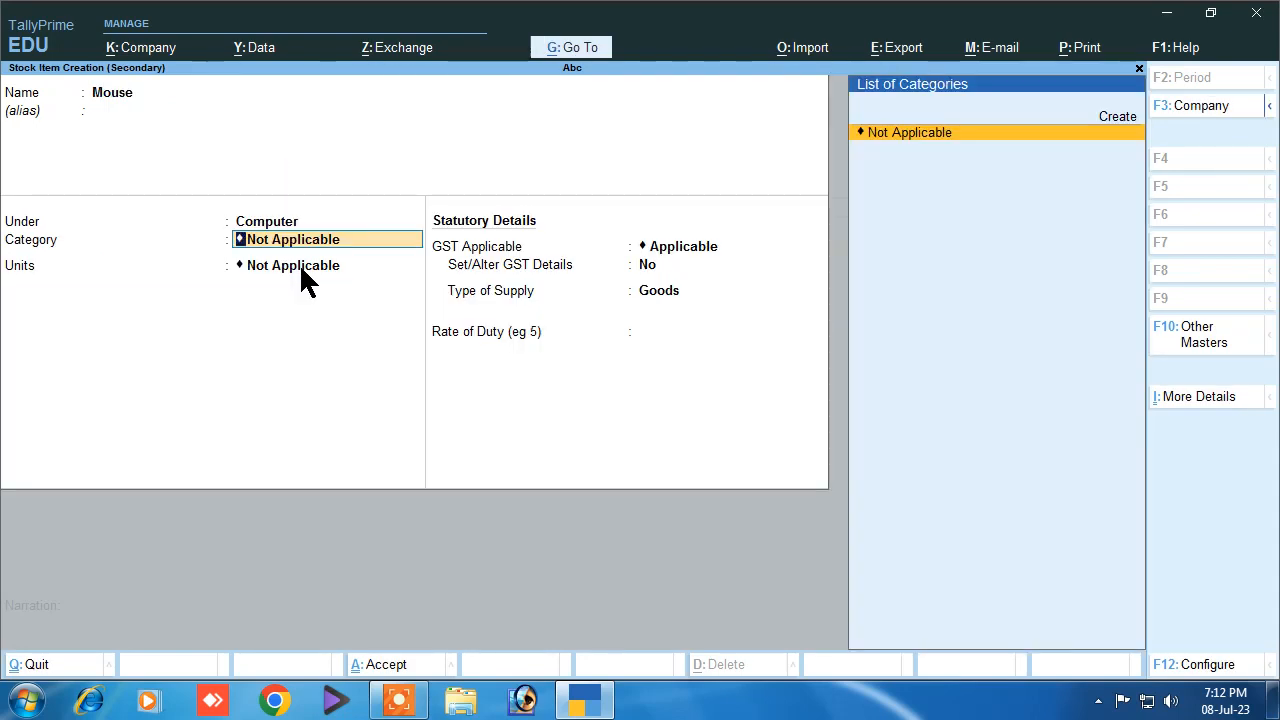
{"action": "key", "text": "Return"}
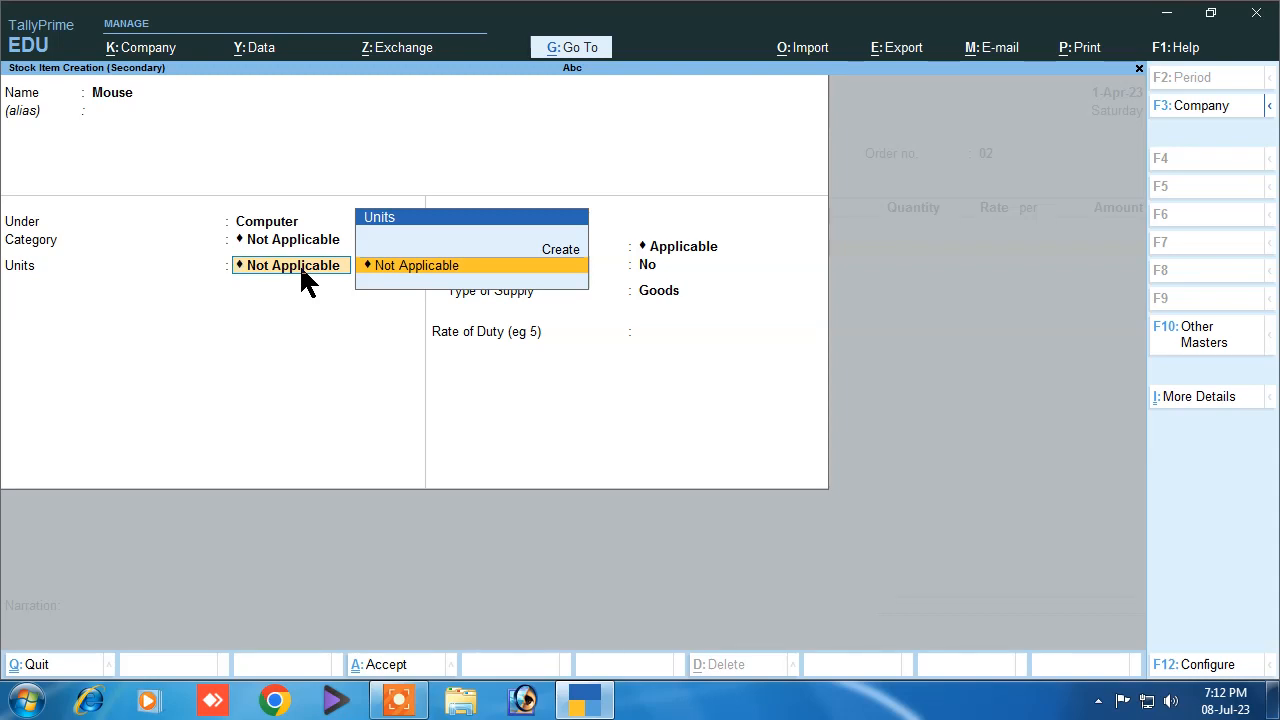
Step: Create a simple unit pcs with formal name Piece, UQC PCS-PIECES and 0 decimal places for the Mouse item
{"action": "type", "text": "p"}
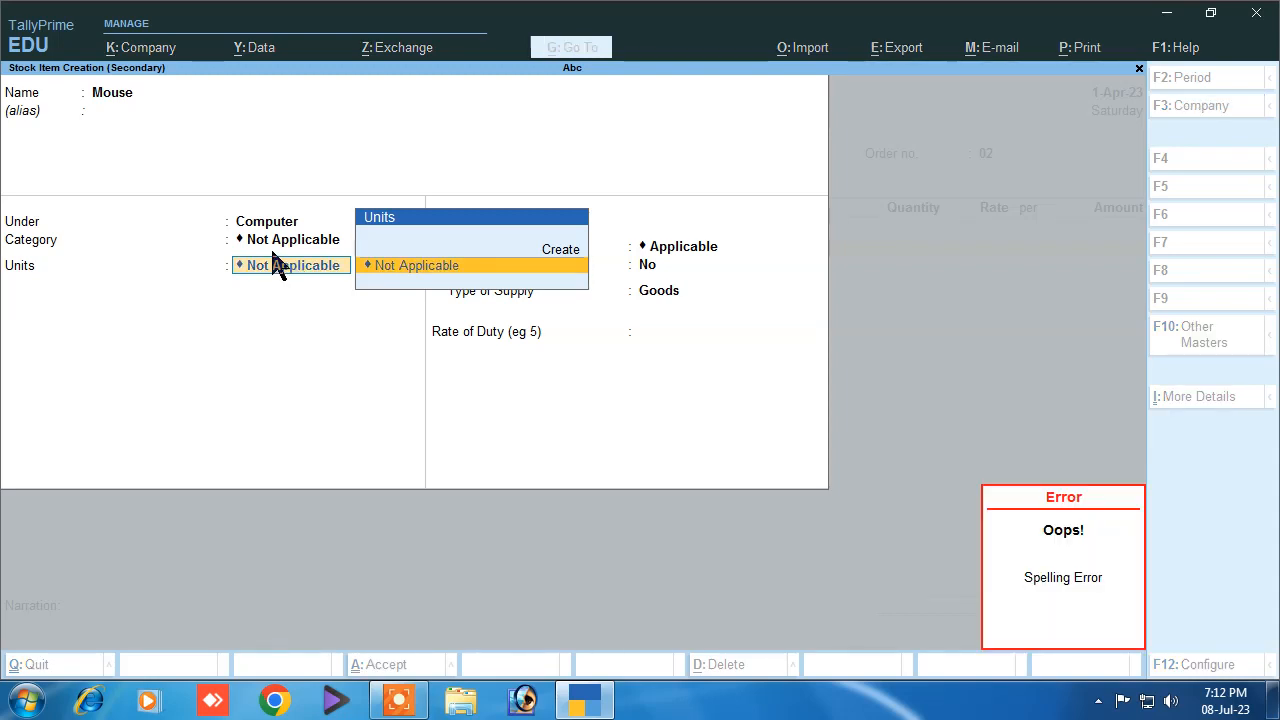
{"action": "left_click", "coordinate": [560, 252]}
{"action": "type", "text": "pcs"}
{"action": "key", "text": "Return"}
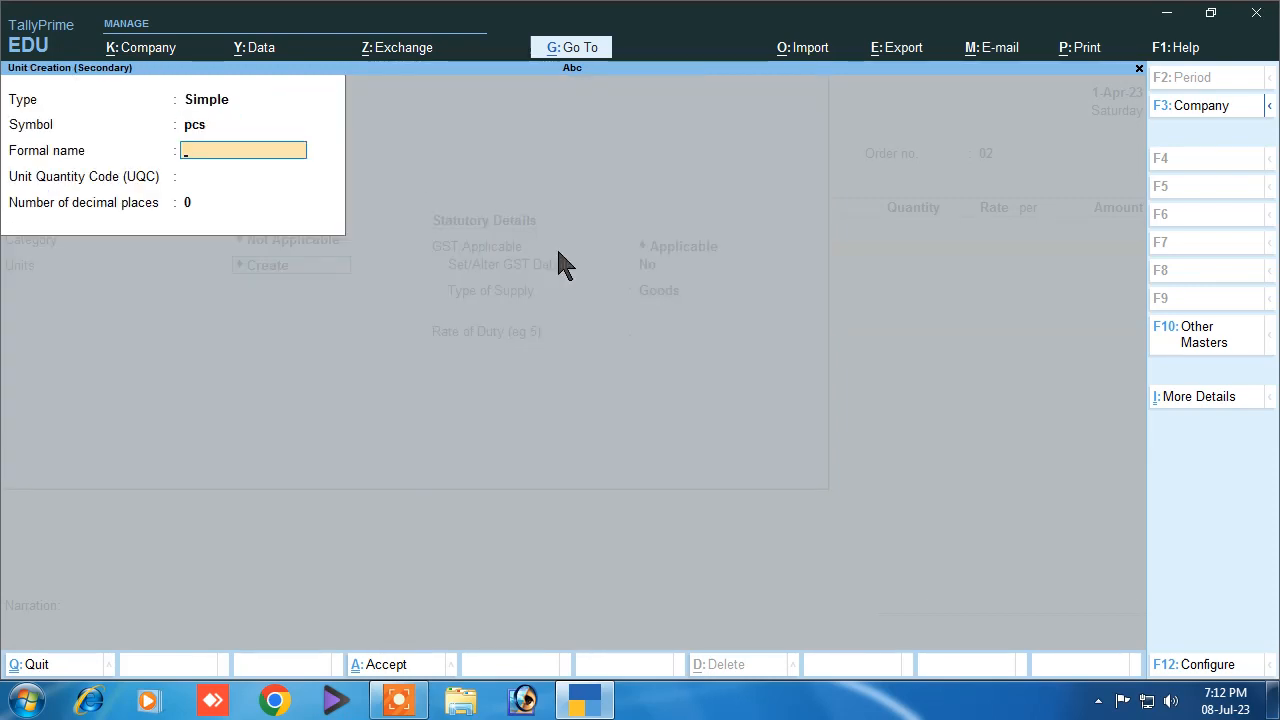
{"action": "key", "text": "Return"}
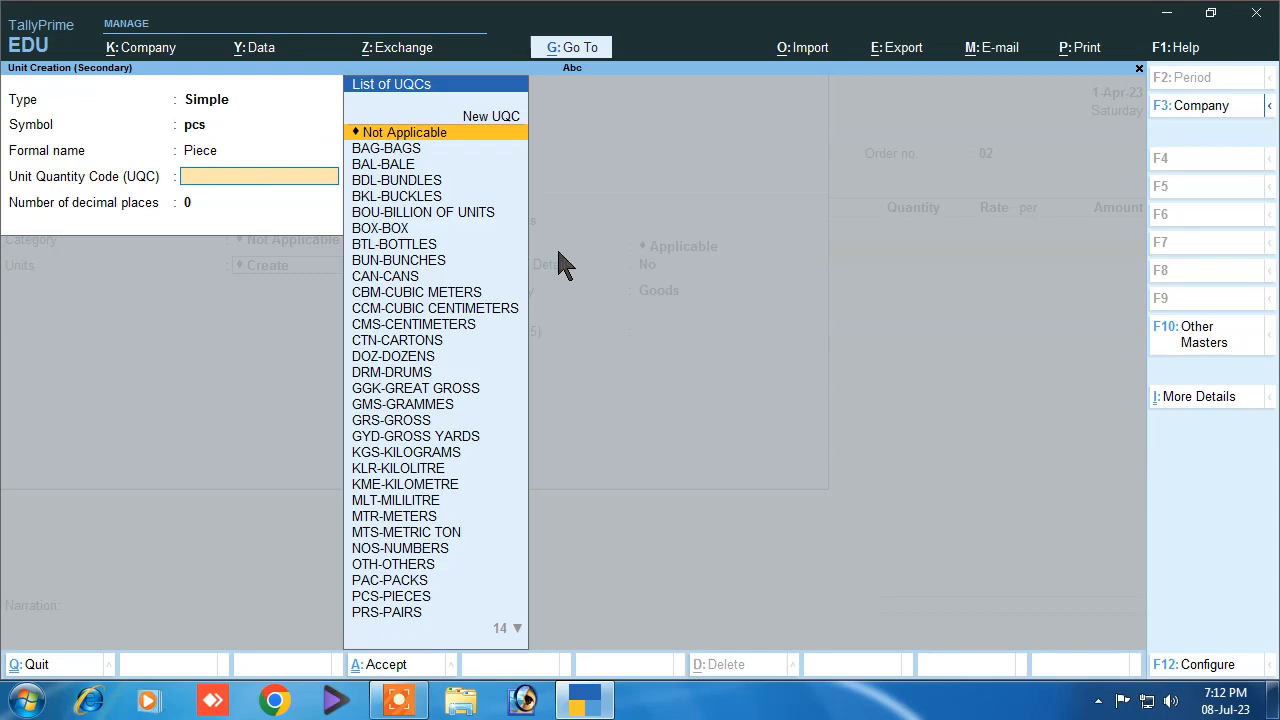
{"action": "type", "text": "p"}
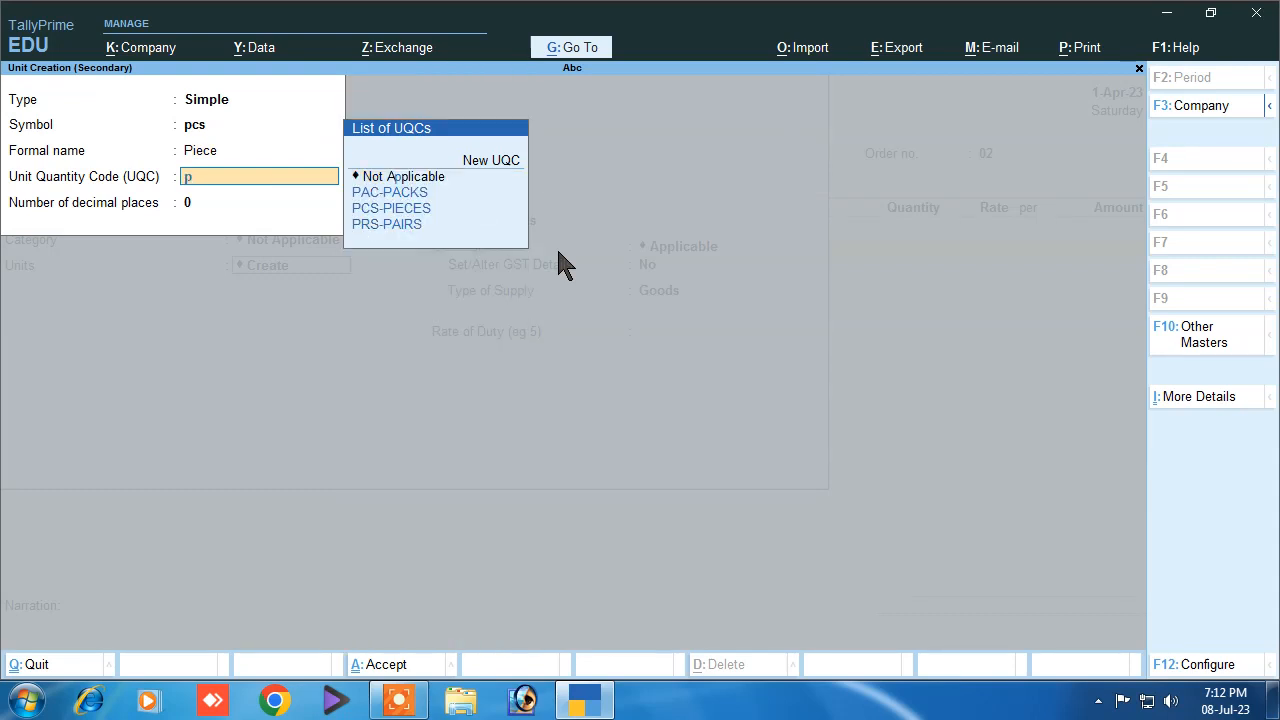
{"action": "key", "text": "Down"}
{"action": "key", "text": "Down"}
{"action": "key", "text": "Return"}
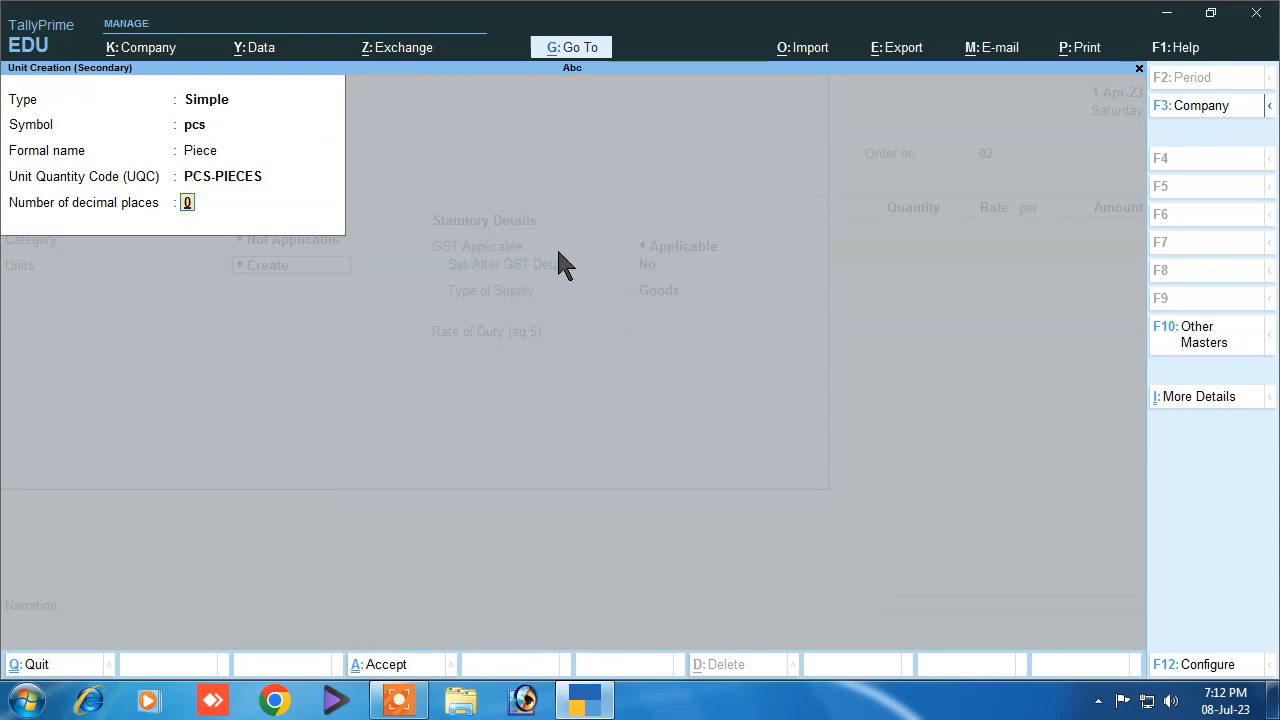
{"action": "key", "text": "Return"}
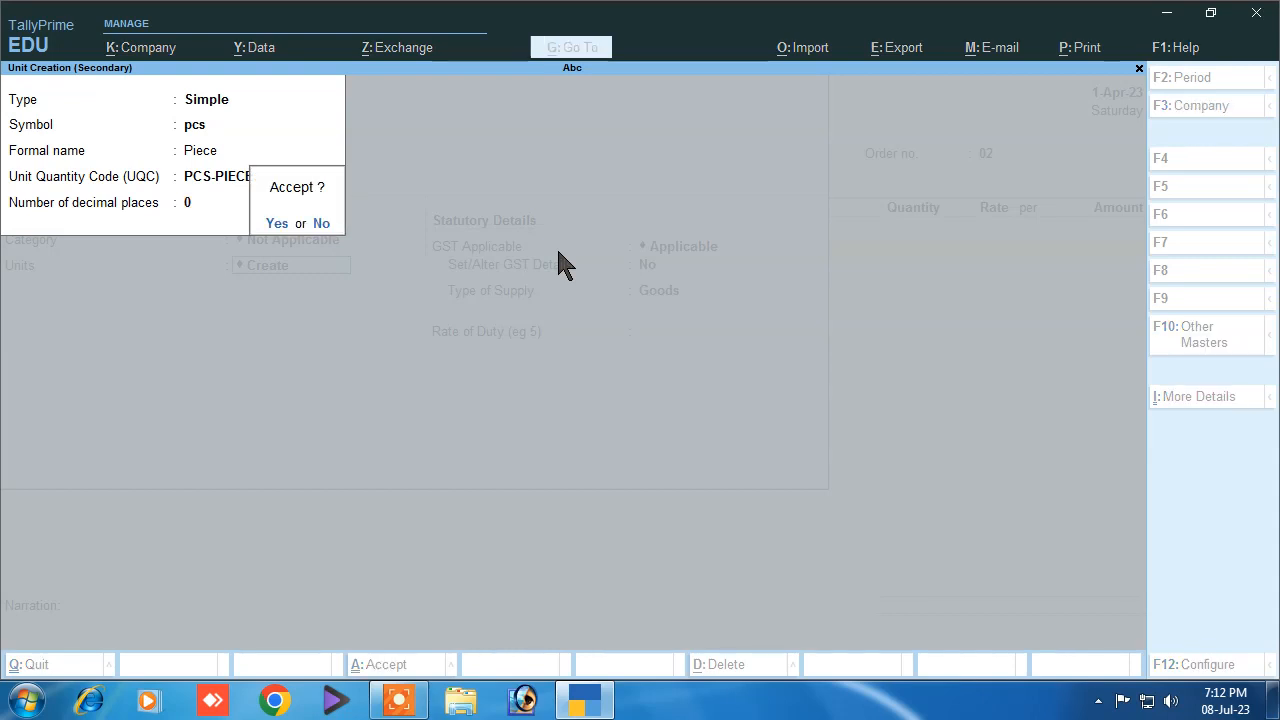
{"action": "key", "text": "Return"}
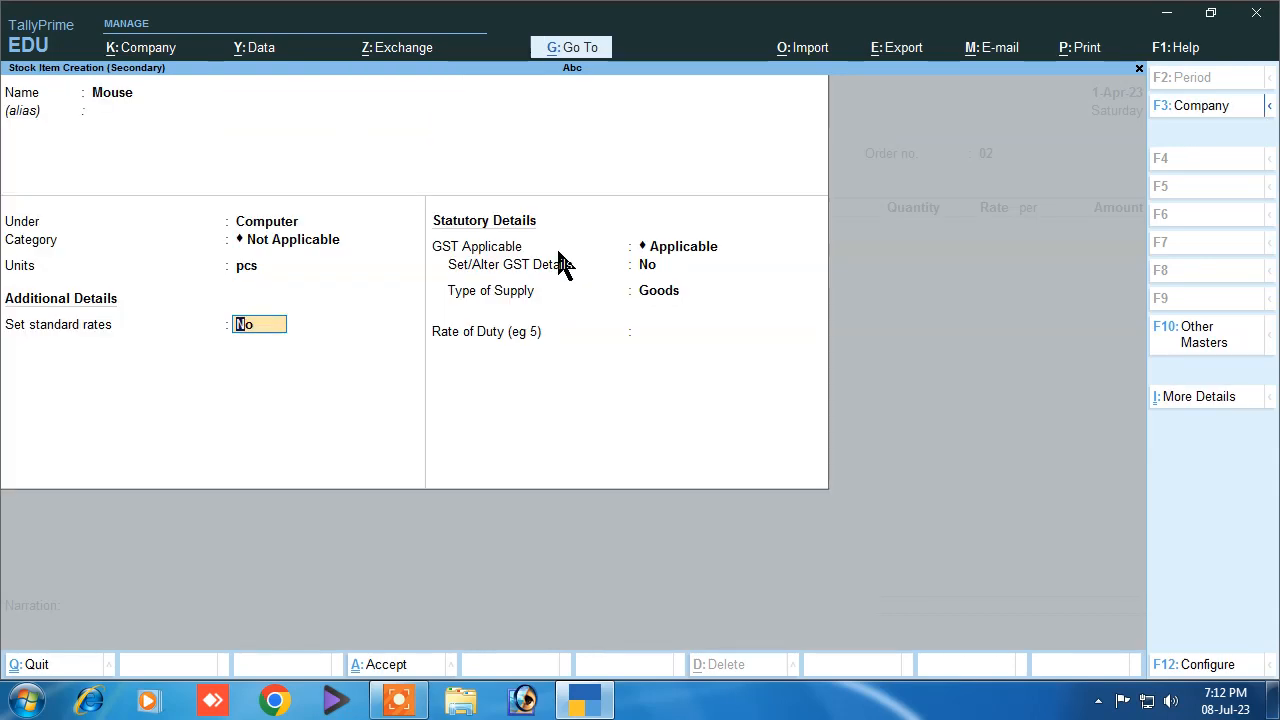
Step: Leave standard rates off and enable GST details for Mouse, with description Goods and HSN/SAC 9878
{"action": "key", "text": "Return"}
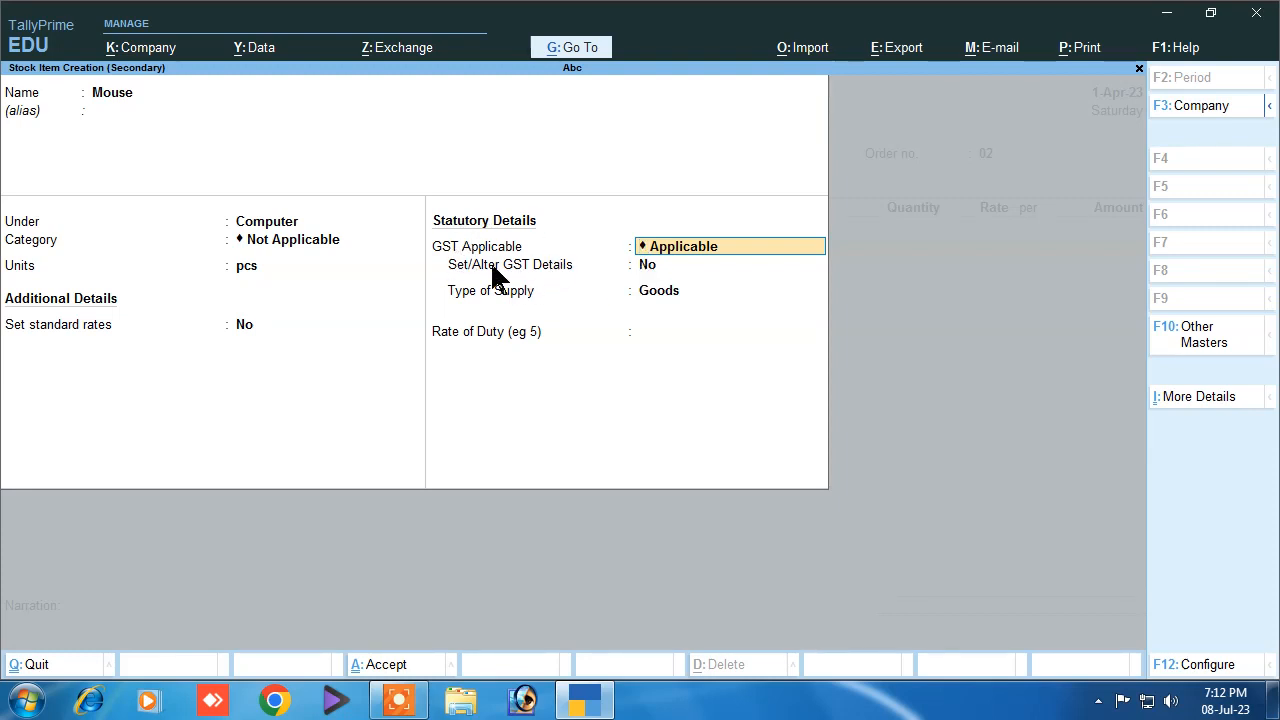
{"action": "left_click", "coordinate": [664, 270]}
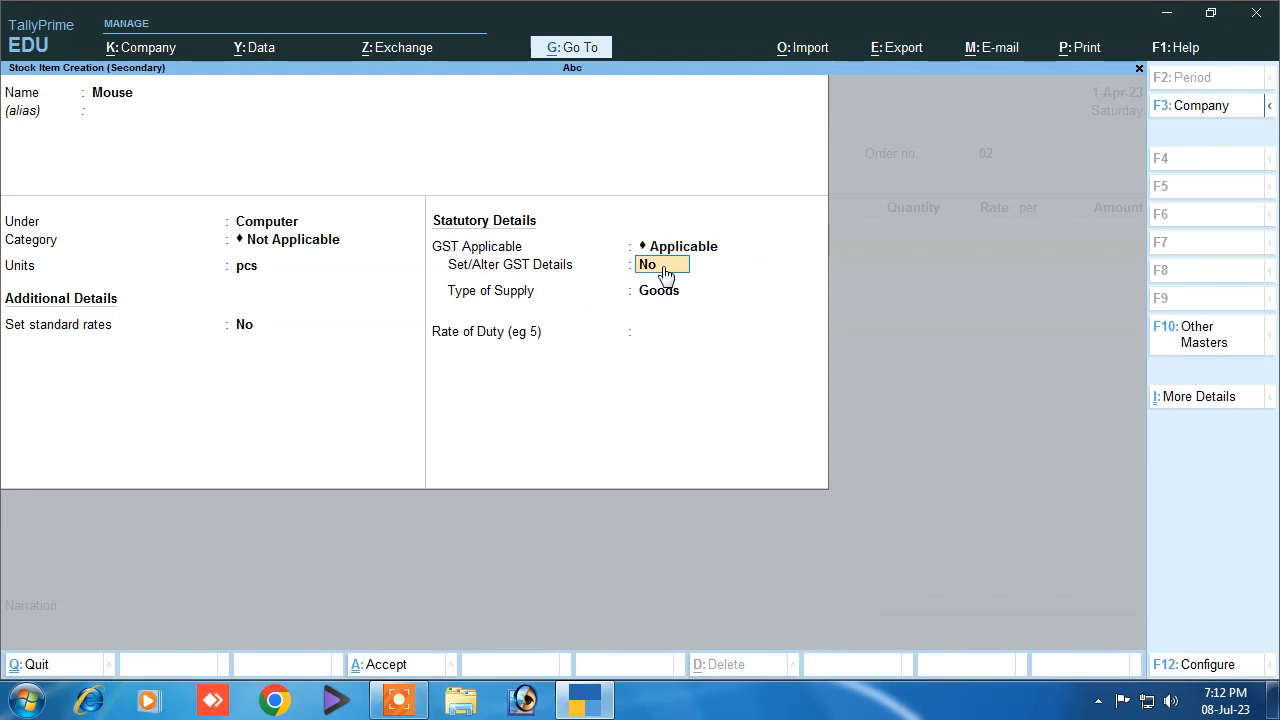
{"action": "key", "text": "y"}
{"action": "key", "text": "Return"}
{"action": "type", "text": "Goods"}
{"action": "key", "text": "Return"}
{"action": "type", "text": "9878"}
{"action": "key", "text": "Return"}
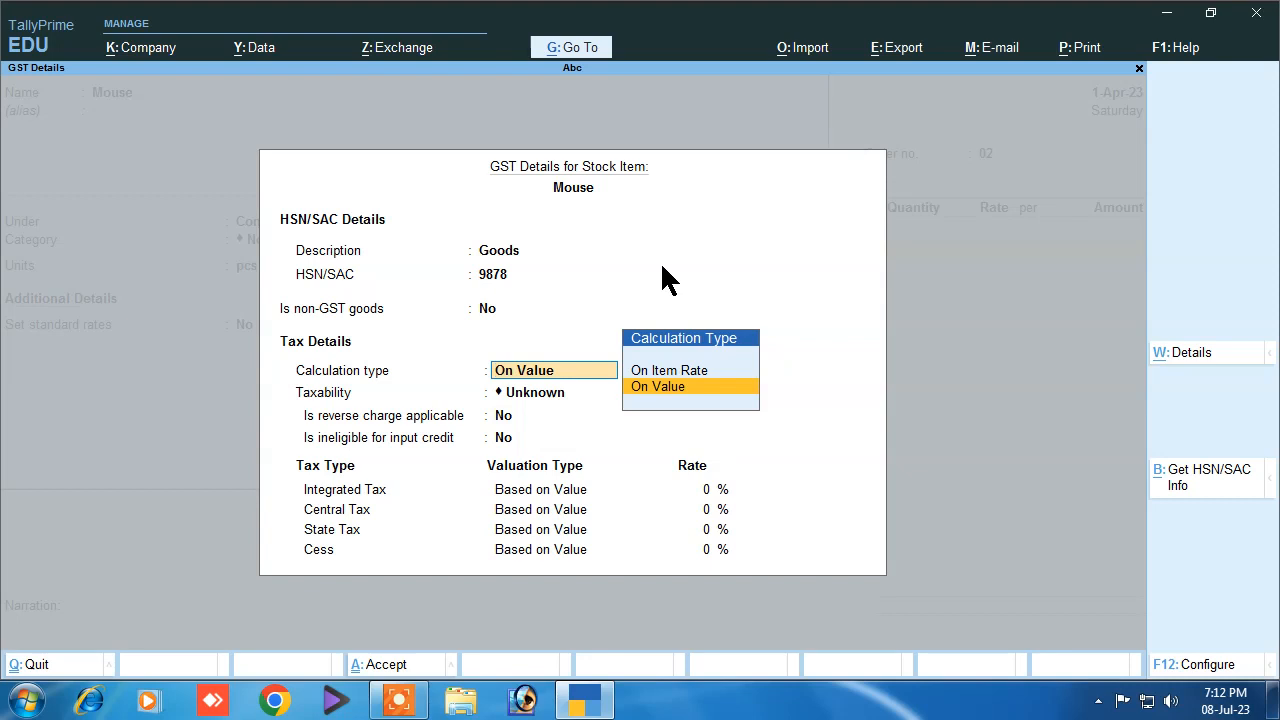
Step: Make Mouse taxable on value with 12% integrated tax and no cess, and accept its GST details
{"action": "key", "text": "Return"}
{"action": "type", "text": "T"}
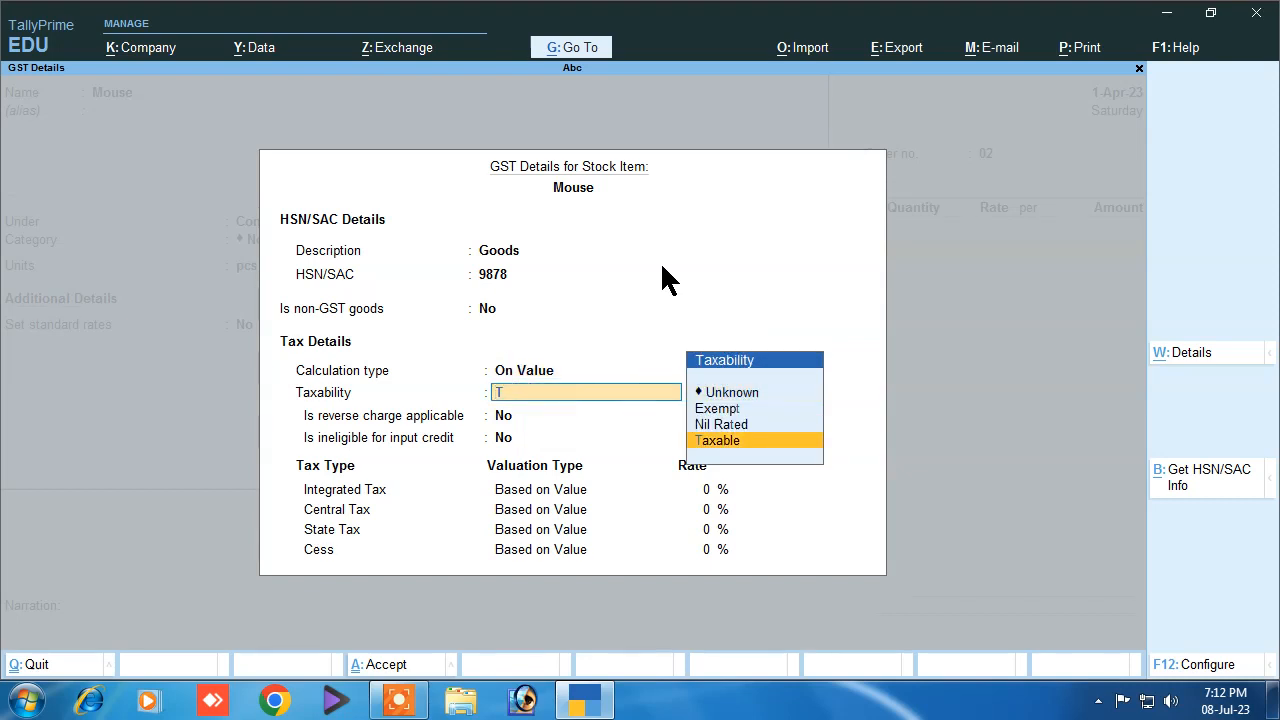
{"action": "key", "text": "Return"}
{"action": "key", "text": "Return"}
{"action": "key", "text": "Return"}
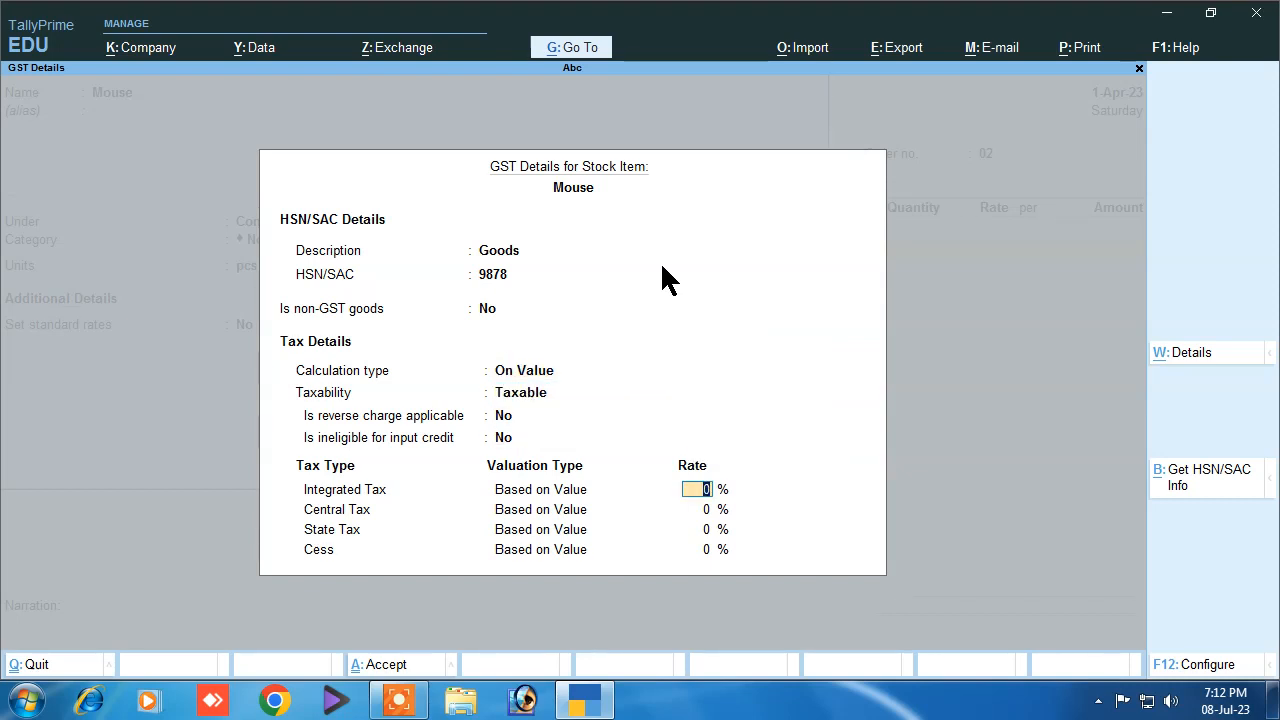
{"action": "key", "text": "Return"}
{"action": "key", "text": "Return"}
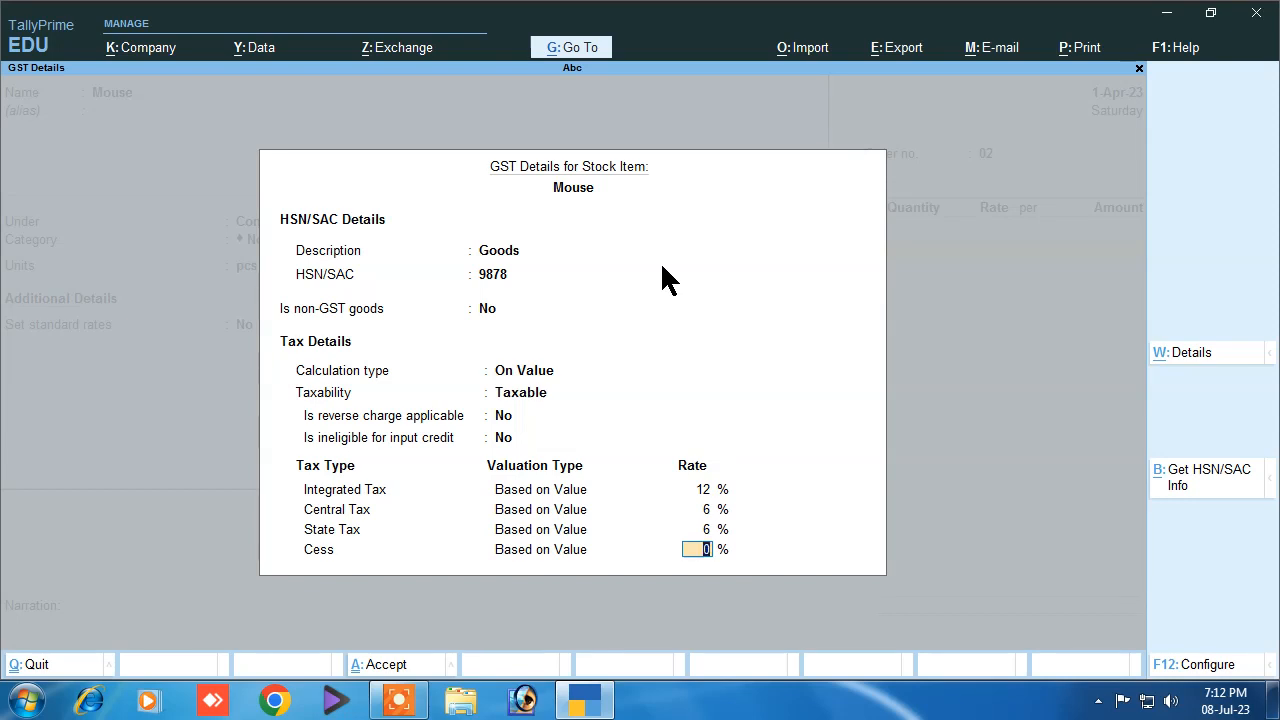
{"action": "key", "text": "Return"}
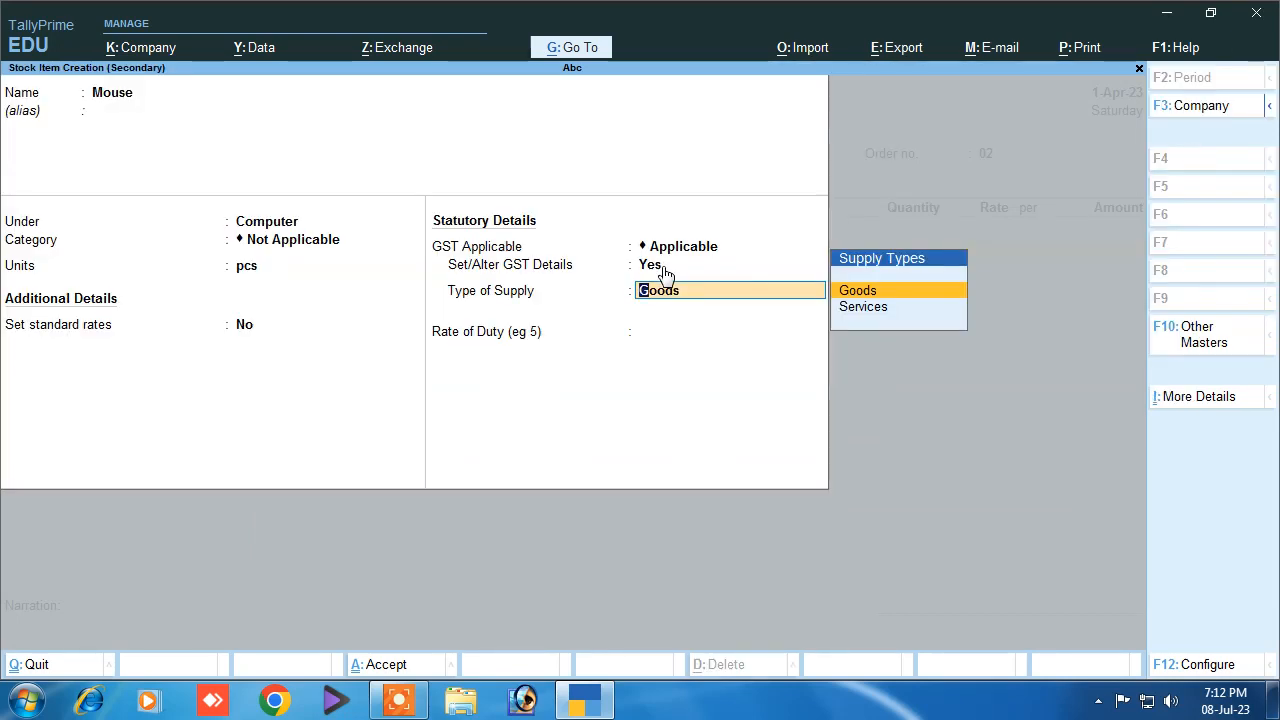
Step: Keep the supply type Goods and save the Mouse stock item into the purchase order
{"action": "key", "text": "Return"}
{"action": "key", "text": "Return"}
{"action": "key", "text": "Return"}
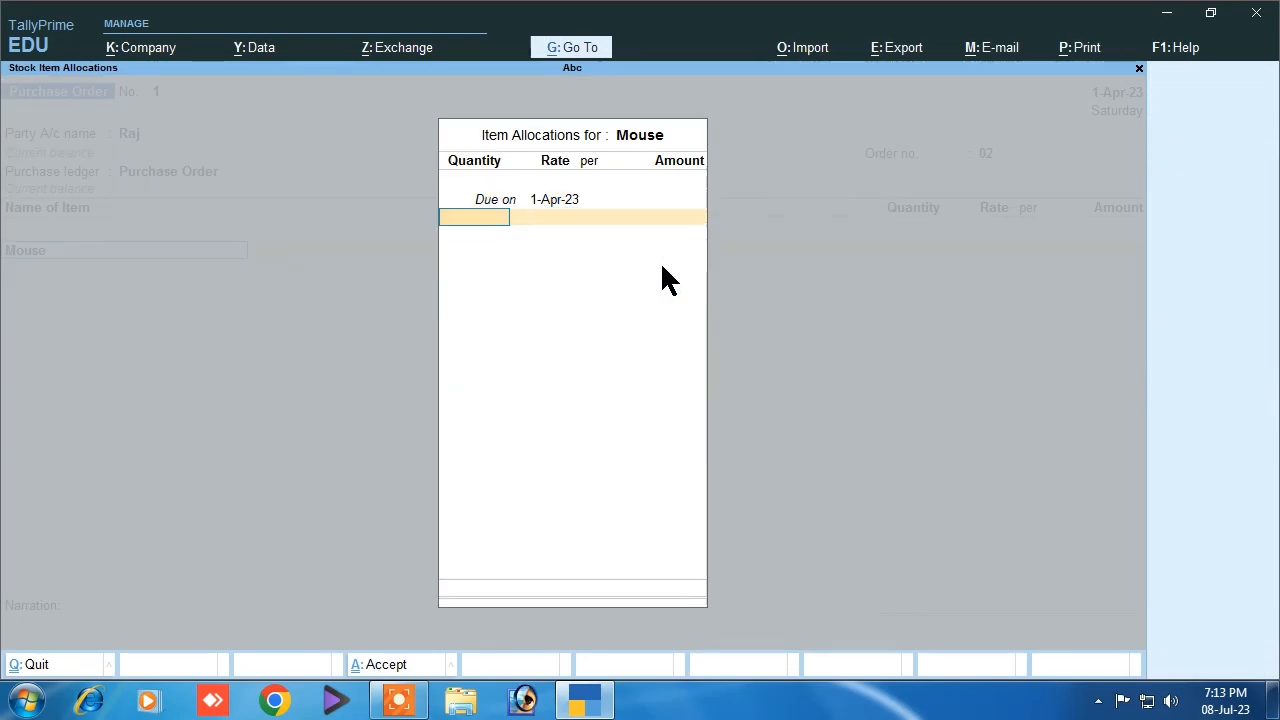
Step: Allocate 5,000 pcs of Mouse at a rate of 90 per piece and finish the order's item list
{"action": "type", "text": "5,000"}
{"action": "key", "text": "Return"}
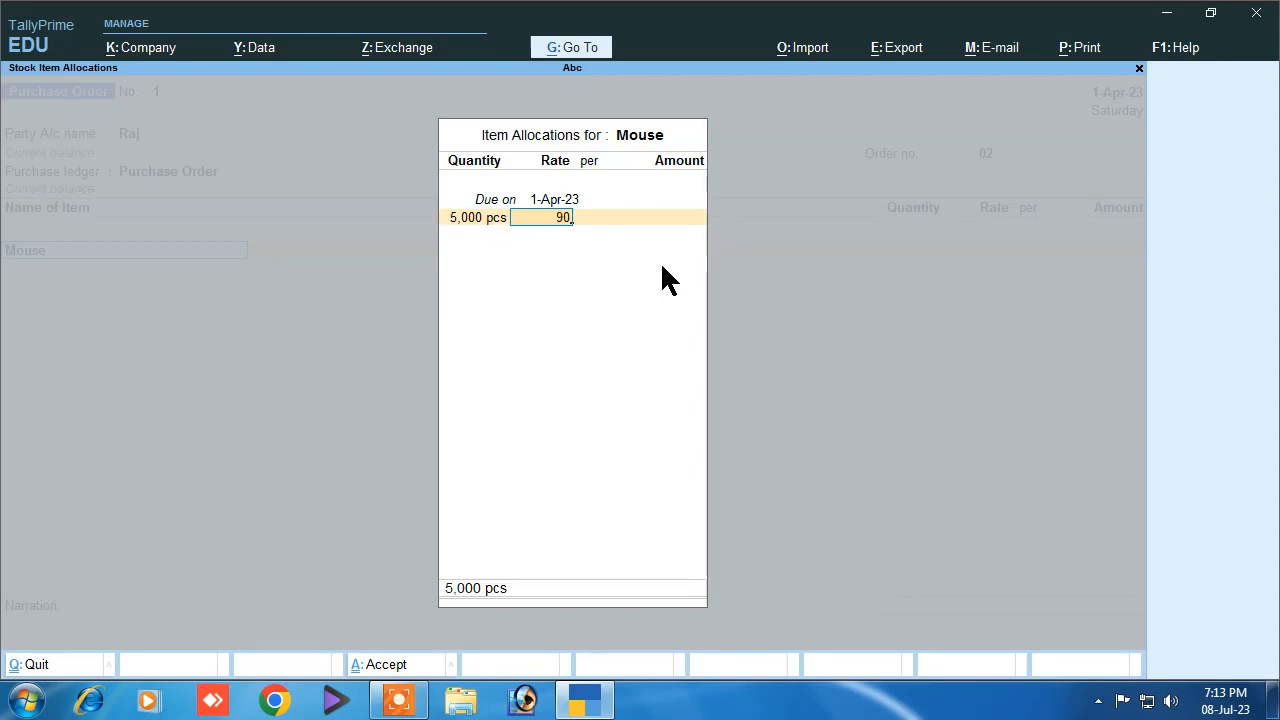
{"action": "type", "text": "90"}
{"action": "key", "text": "Return"}
{"action": "key", "text": "Return"}
{"action": "key", "text": "Return"}
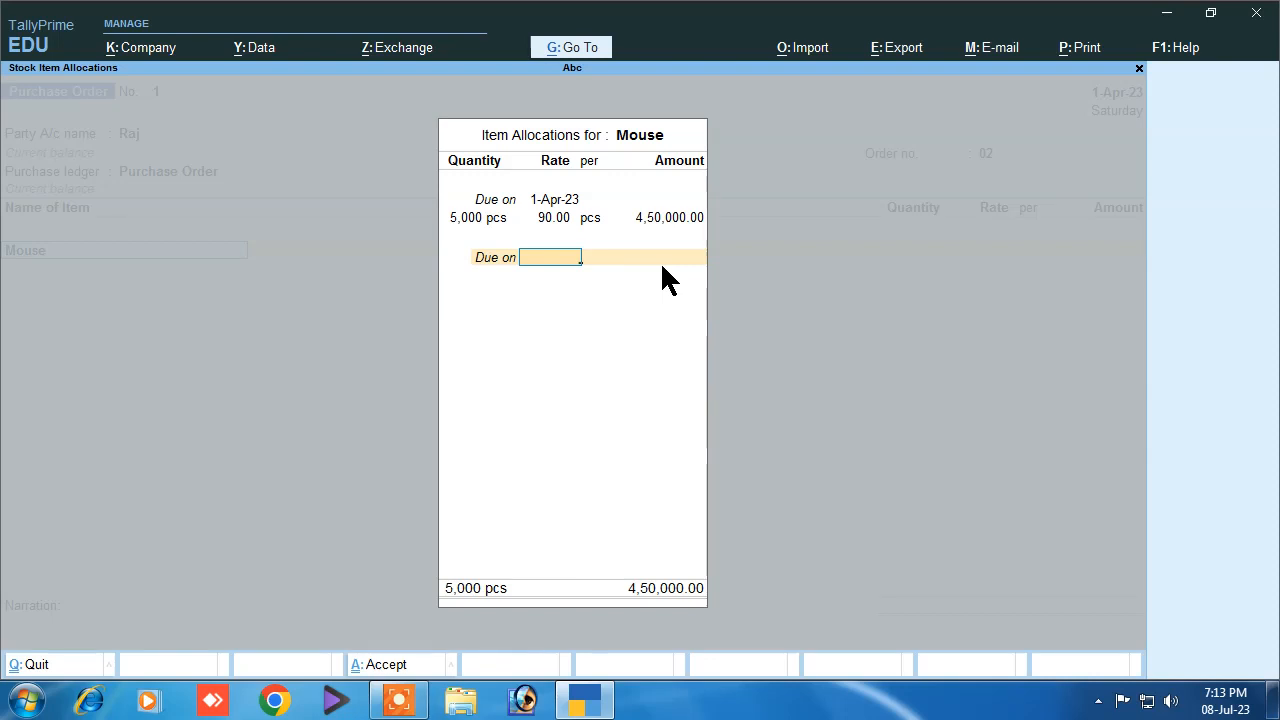
{"action": "key", "text": "Return"}
{"action": "key", "text": "Return"}
{"action": "key", "text": "Return"}
Step: Start a new tax ledger named Cgst under the Duties & Taxes group from the order
{"action": "key", "text": "alt+c"}
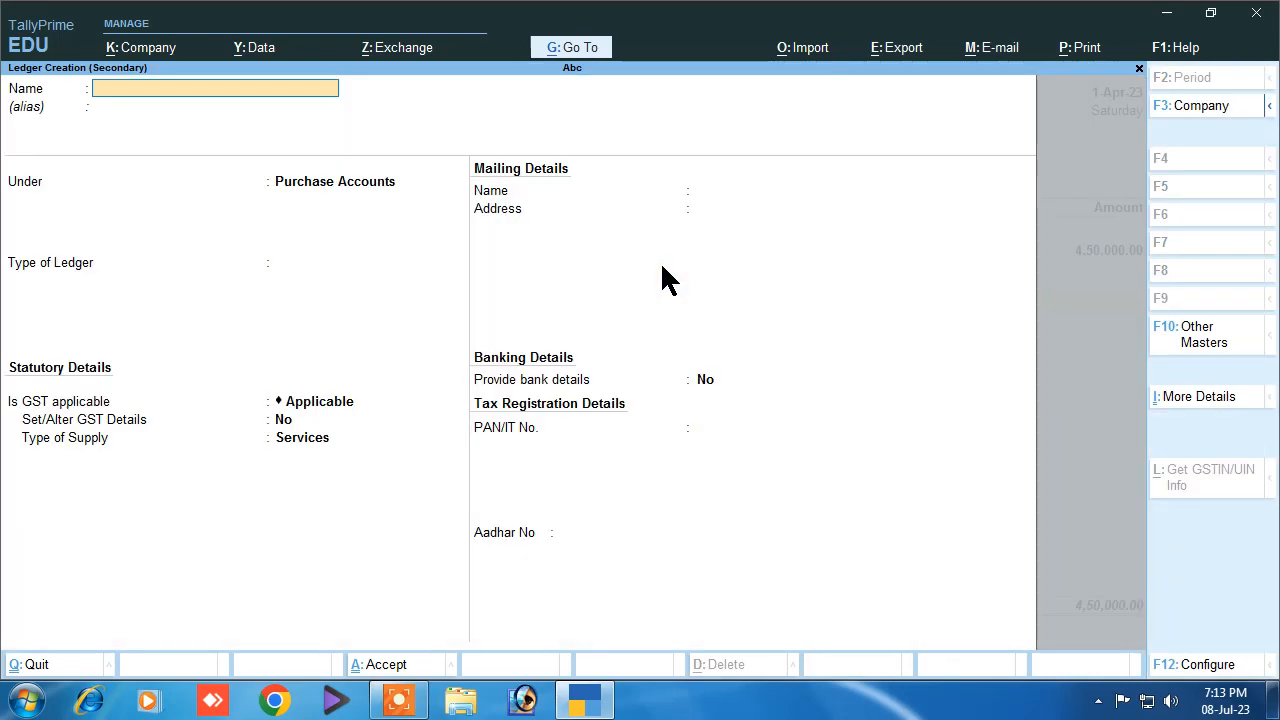
{"action": "type", "text": "Cgs"}
{"action": "key", "text": "Return"}
{"action": "type", "text": "S"}
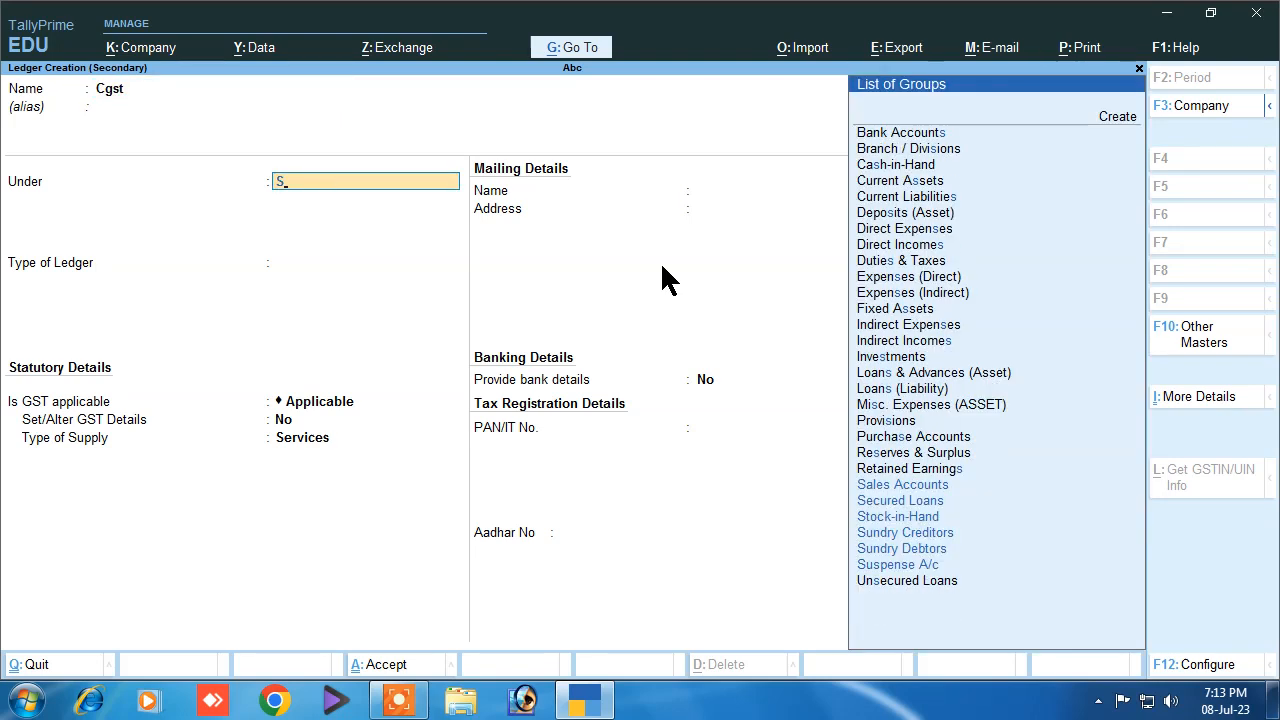
{"action": "key", "text": "BackSpace"}
{"action": "type", "text": "D"}
{"action": "key", "text": "Down"}
{"action": "key", "text": "Down"}
{"action": "key", "text": "Down"}
{"action": "key", "text": "Down"}
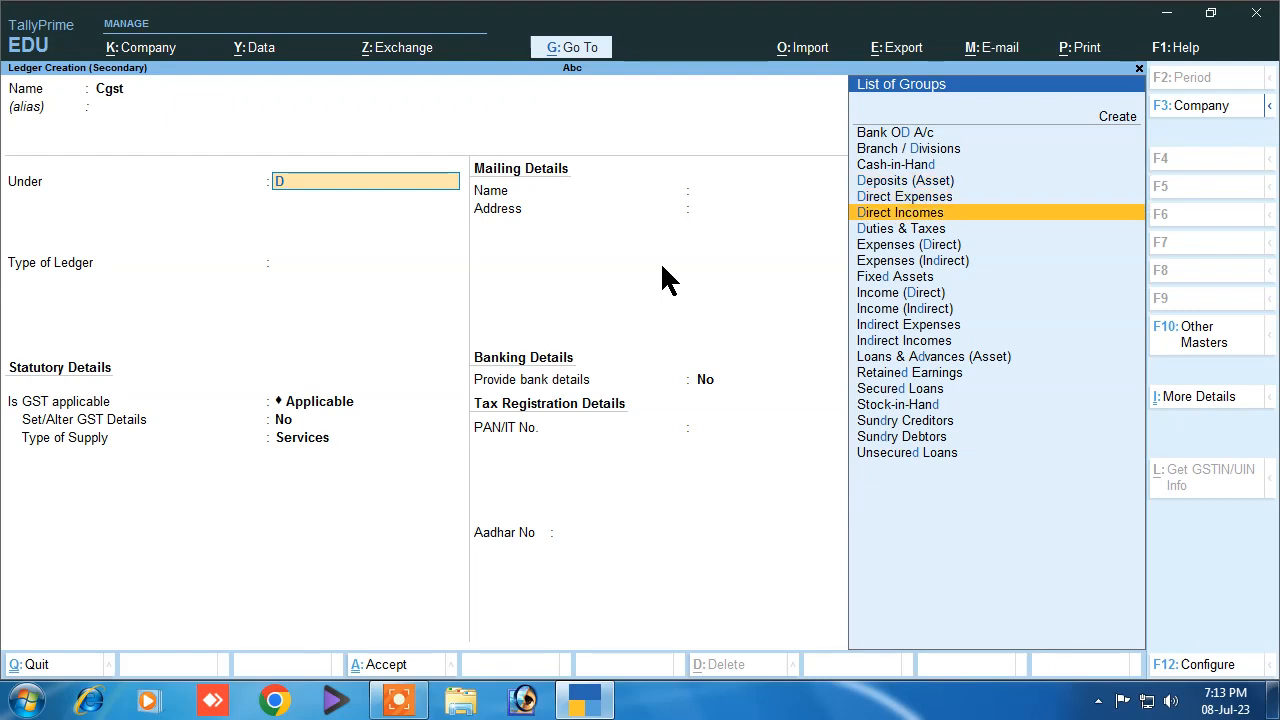
{"action": "key", "text": "Return"}
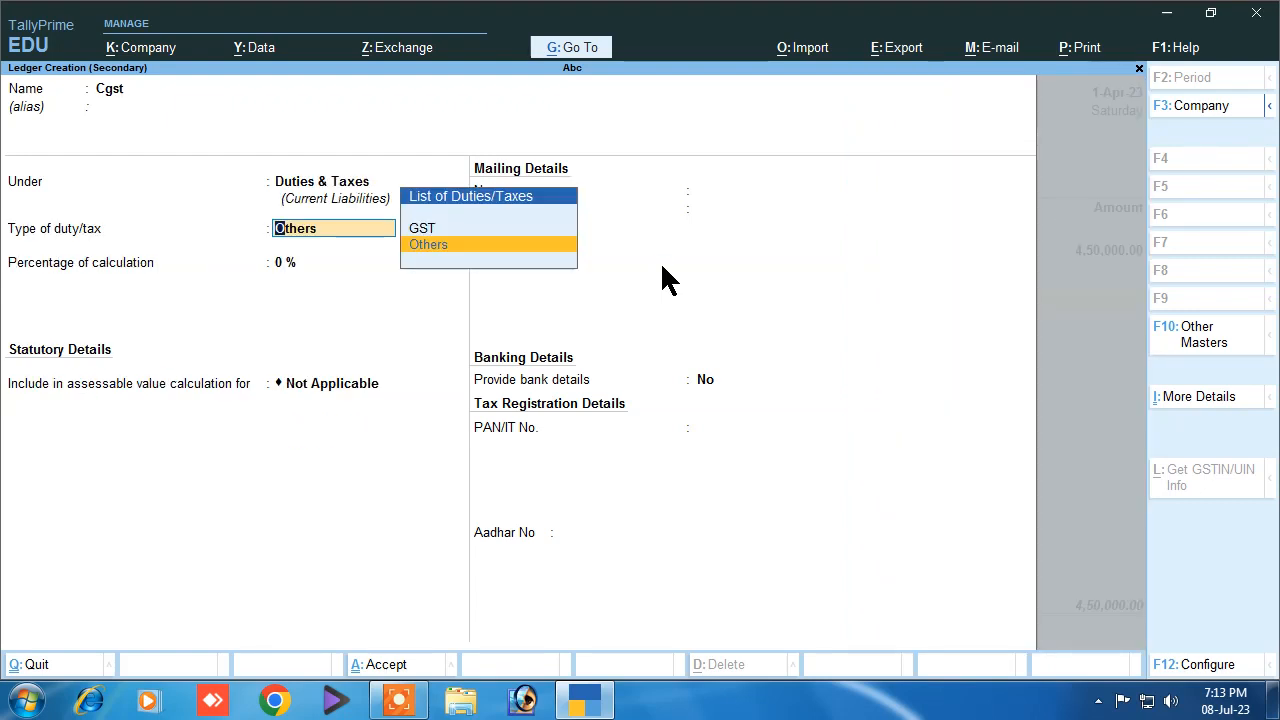
Step: Set the Cgst ledger's duty type to GST with tax type Central Tax at 6%
{"action": "key", "text": "Up"}
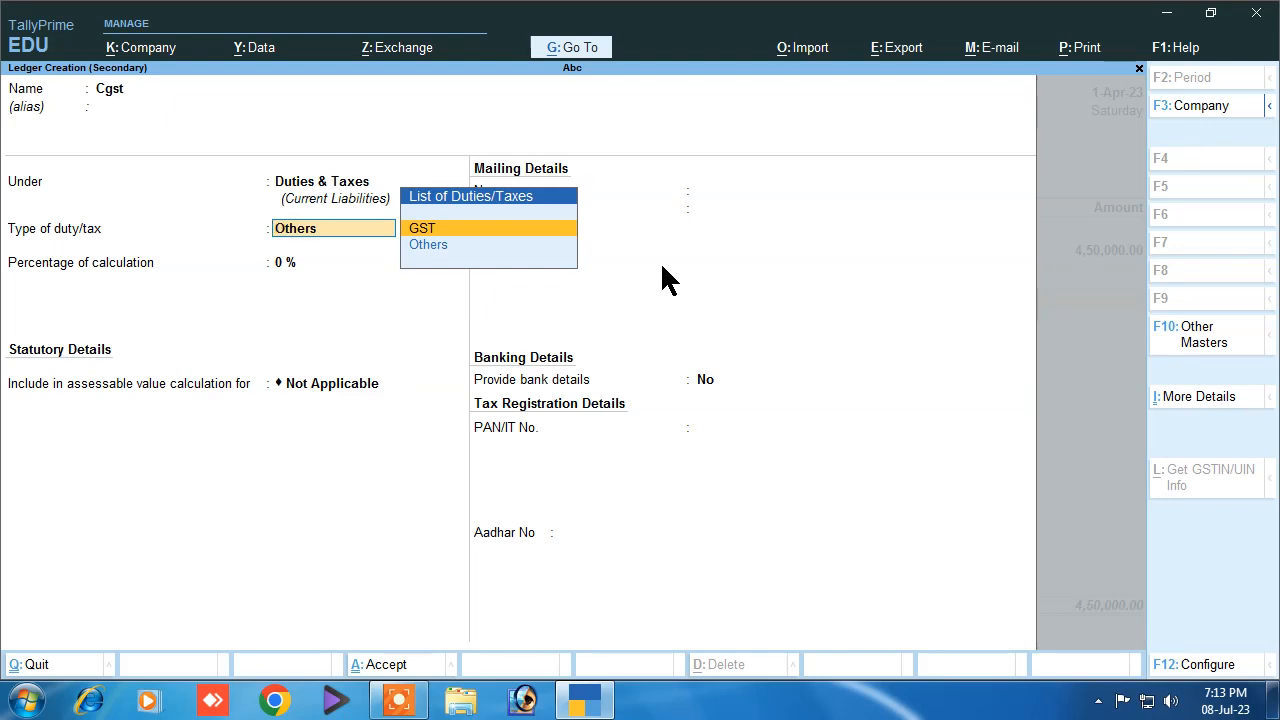
{"action": "key", "text": "Return"}
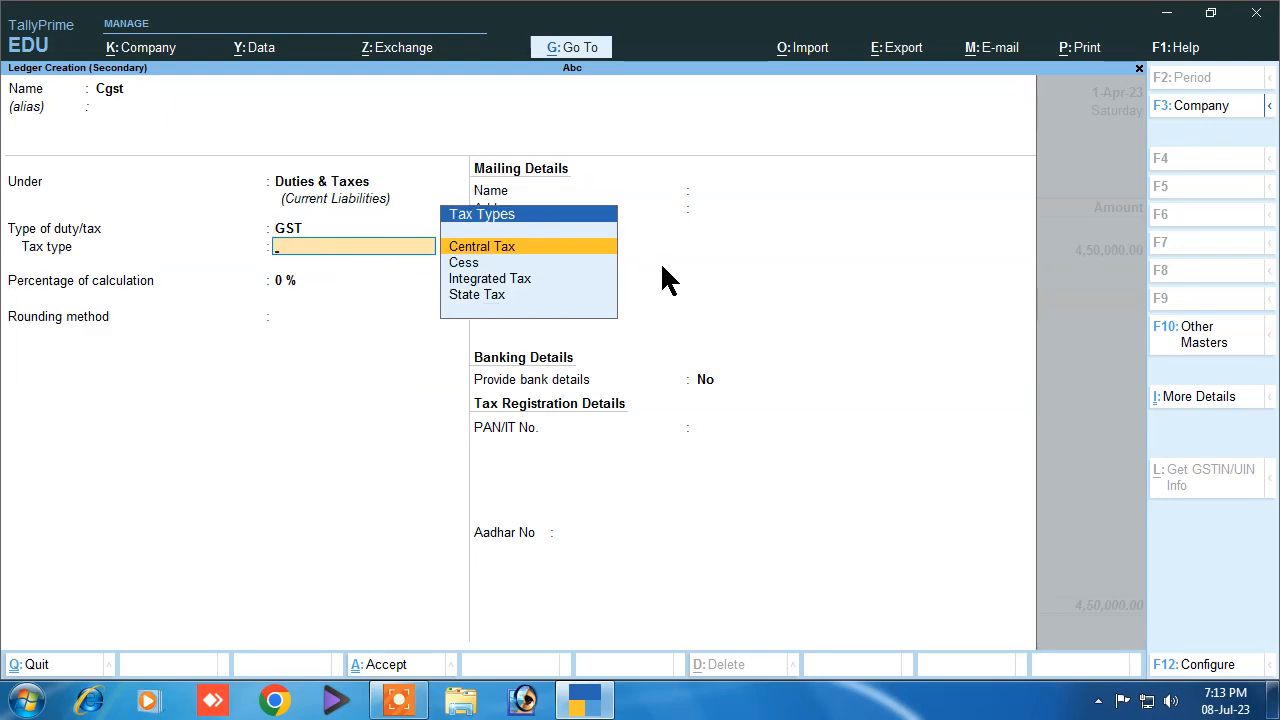
{"action": "key", "text": "Down"}
{"action": "key", "text": "Up"}
{"action": "key", "text": "Return"}
{"action": "type", "text": "6"}
{"action": "key", "text": "Return"}
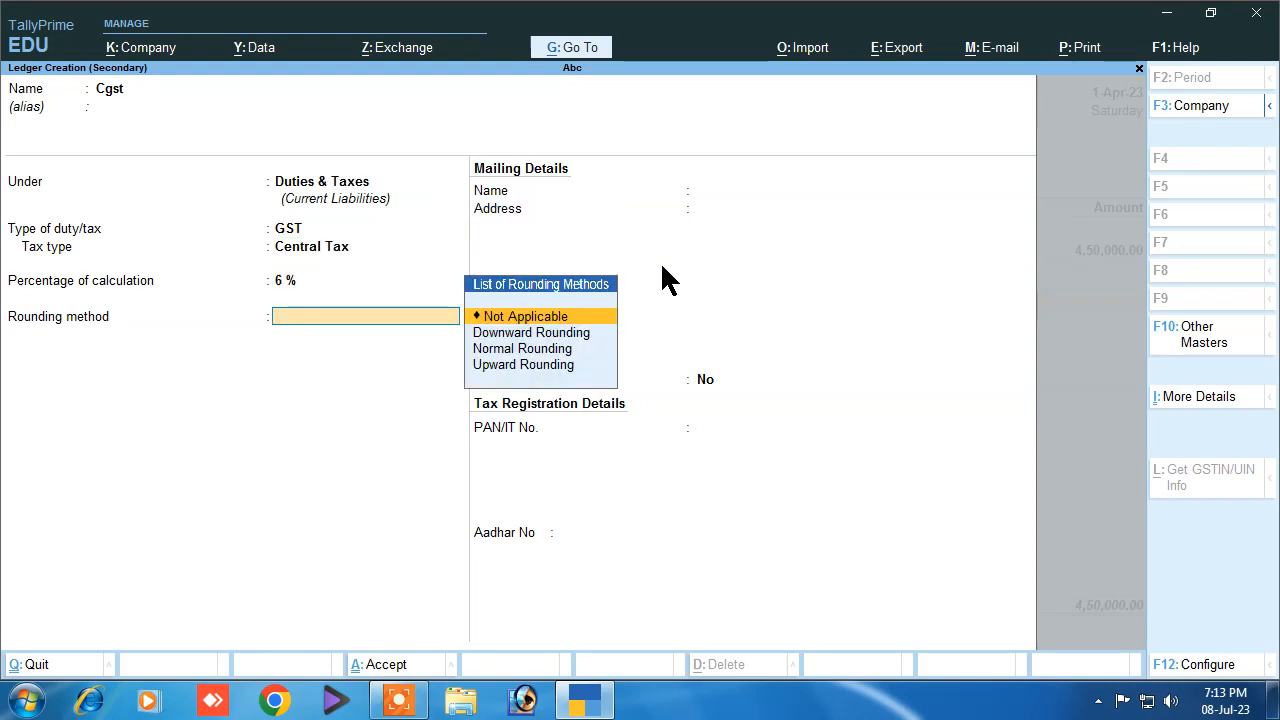
Step: Apply Normal Rounding with limit 0 to the Cgst ledger and save it into the purchase order
{"action": "key", "text": "Down"}
{"action": "key", "text": "Down"}
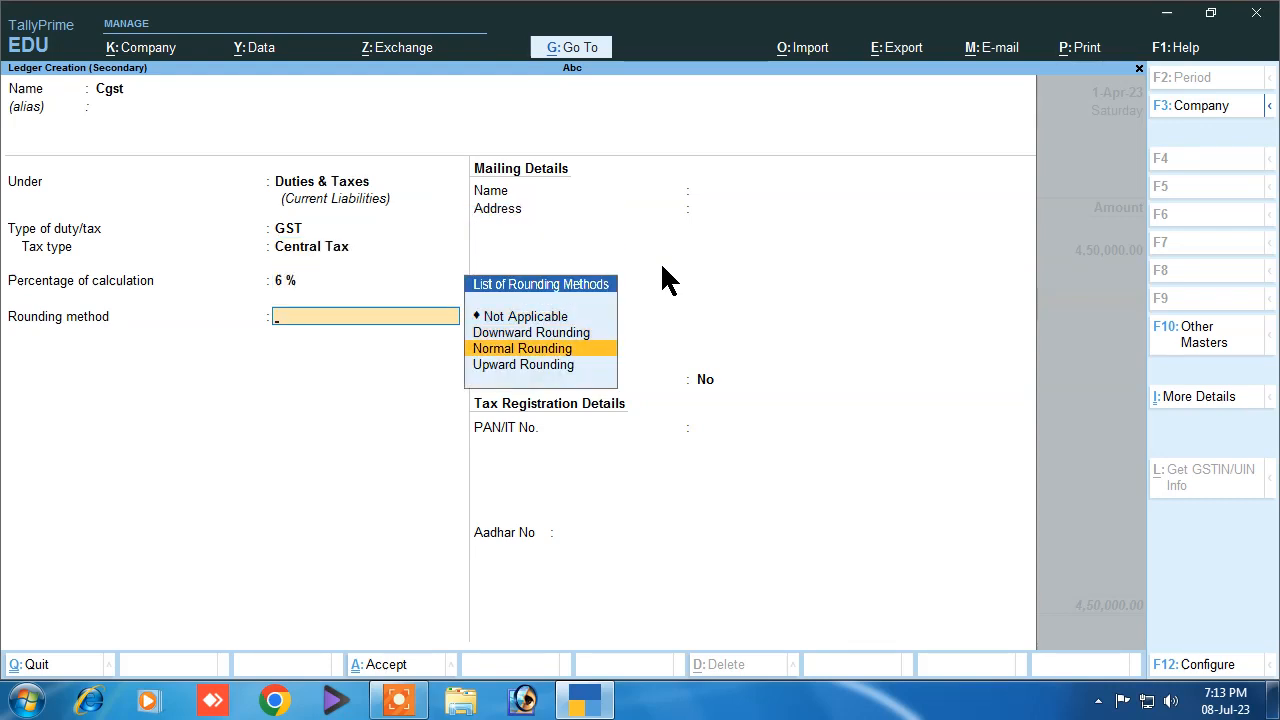
{"action": "key", "text": "Return"}
{"action": "key", "text": "Return"}
{"action": "key", "text": "Return"}
{"action": "key", "text": "Return"}
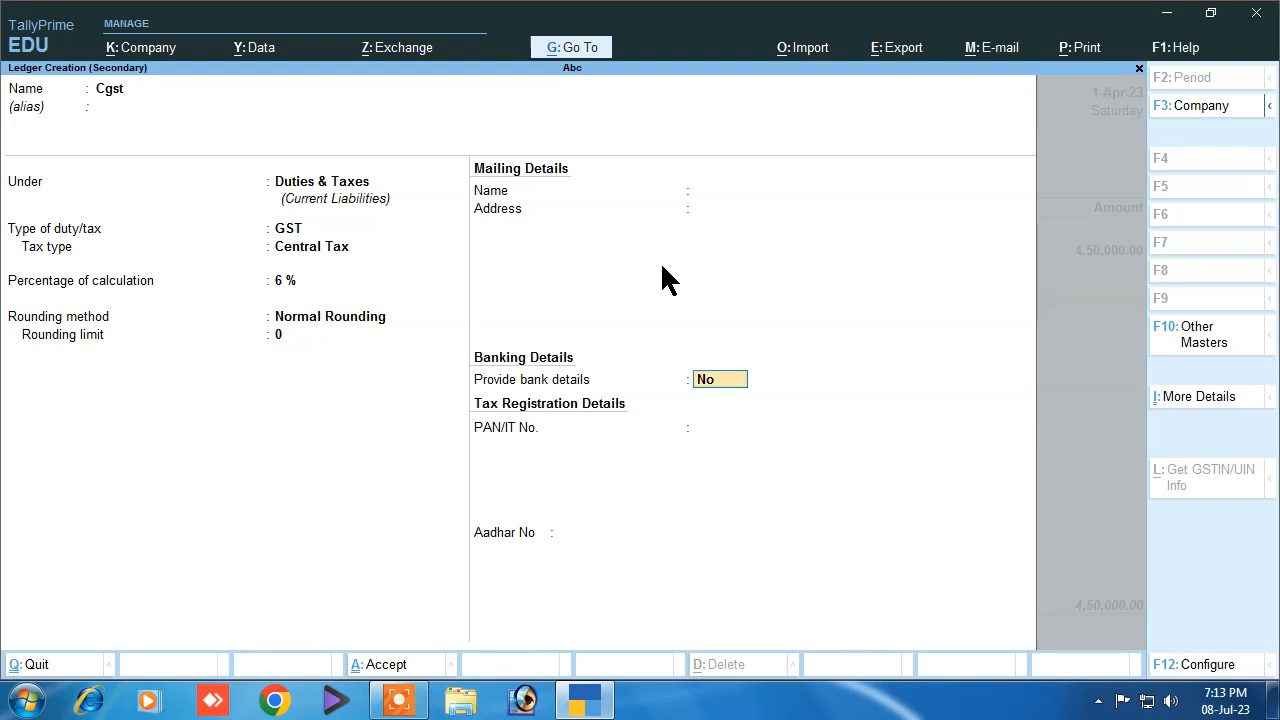
{"action": "key", "text": "Return"}
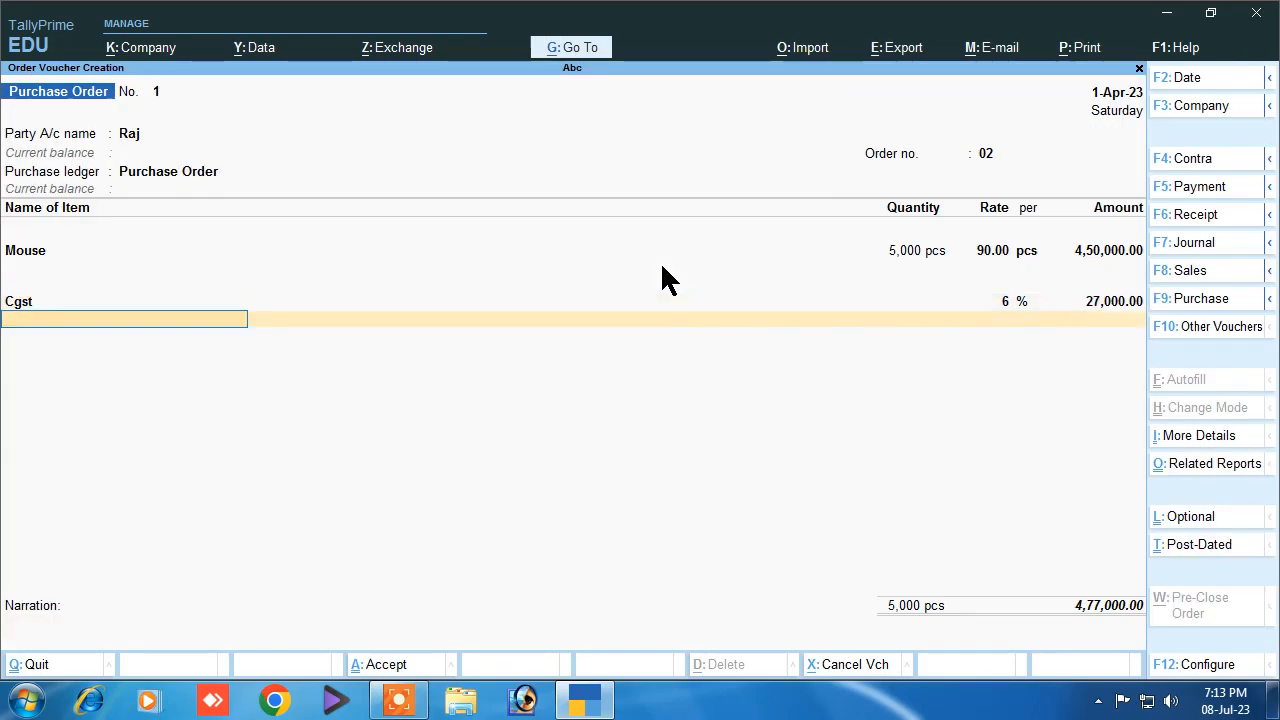
Step: Start a second tax ledger named Sgst under the Duties & Taxes group from the order
{"action": "key", "text": "alt+c"}
{"action": "type", "text": "Sg"}
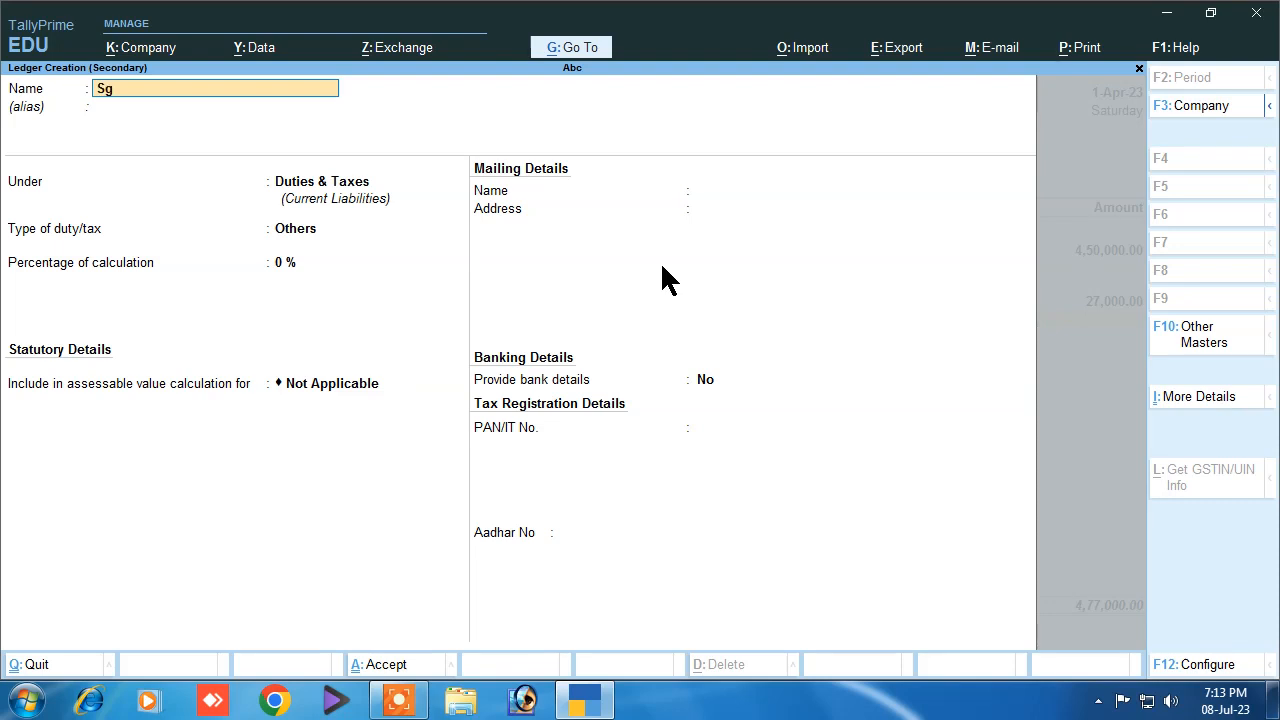
{"action": "type", "text": "st"}
{"action": "key", "text": "Return"}
{"action": "key", "text": "Return"}
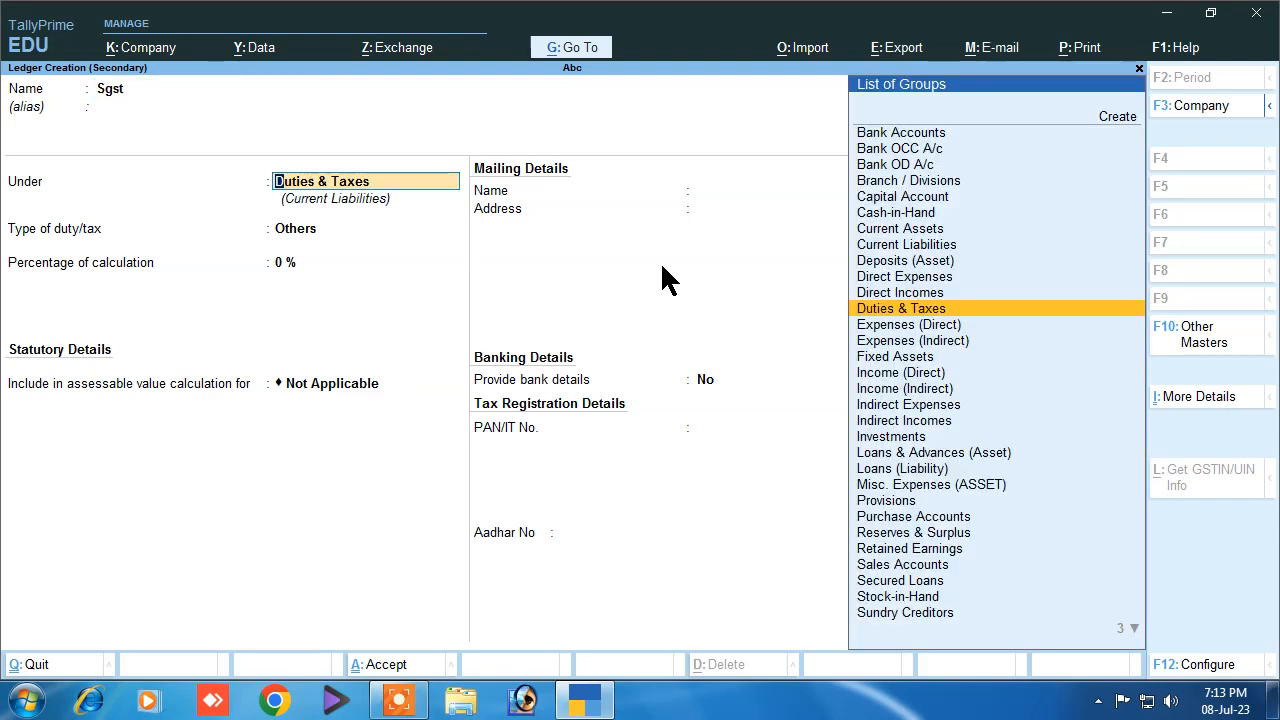
{"action": "key", "text": "Return"}
Step: Set the Sgst ledger's duty type to GST with tax type State Tax at 6%
{"action": "key", "text": "Up"}
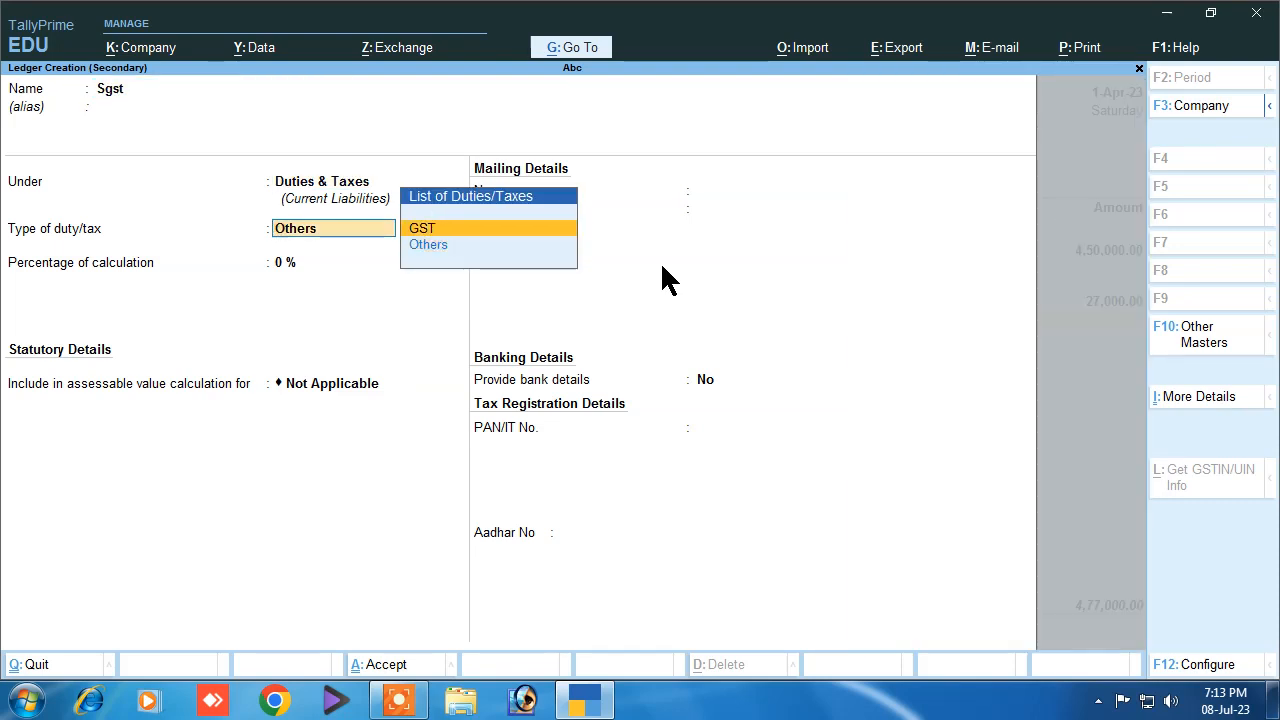
{"action": "key", "text": "Return"}
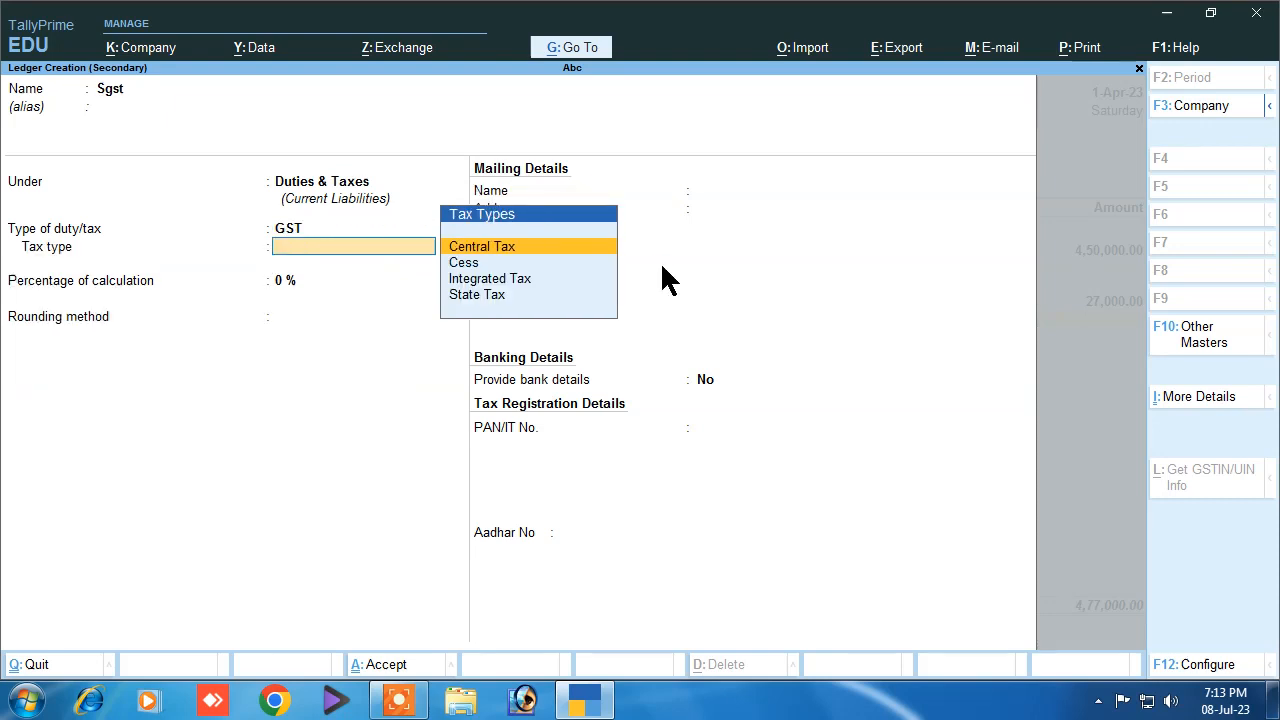
{"action": "key", "text": "Down"}
{"action": "key", "text": "Down"}
{"action": "key", "text": "Down"}
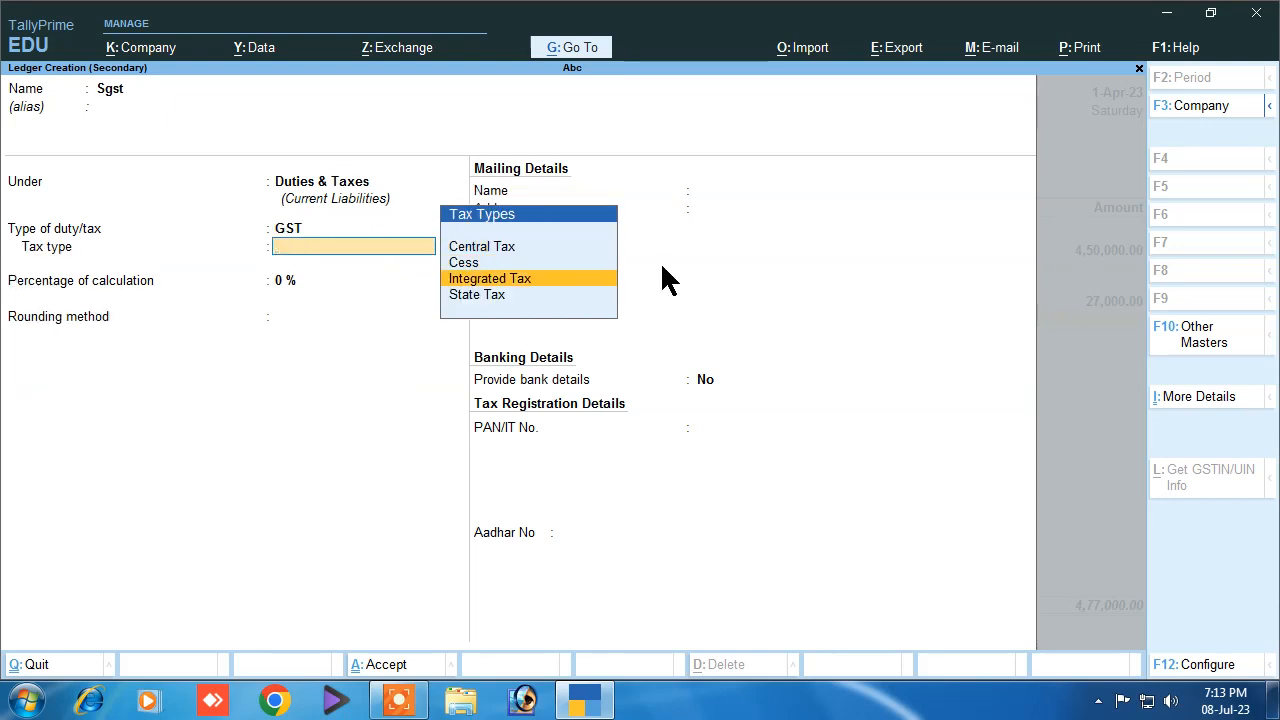
{"action": "key", "text": "Return"}
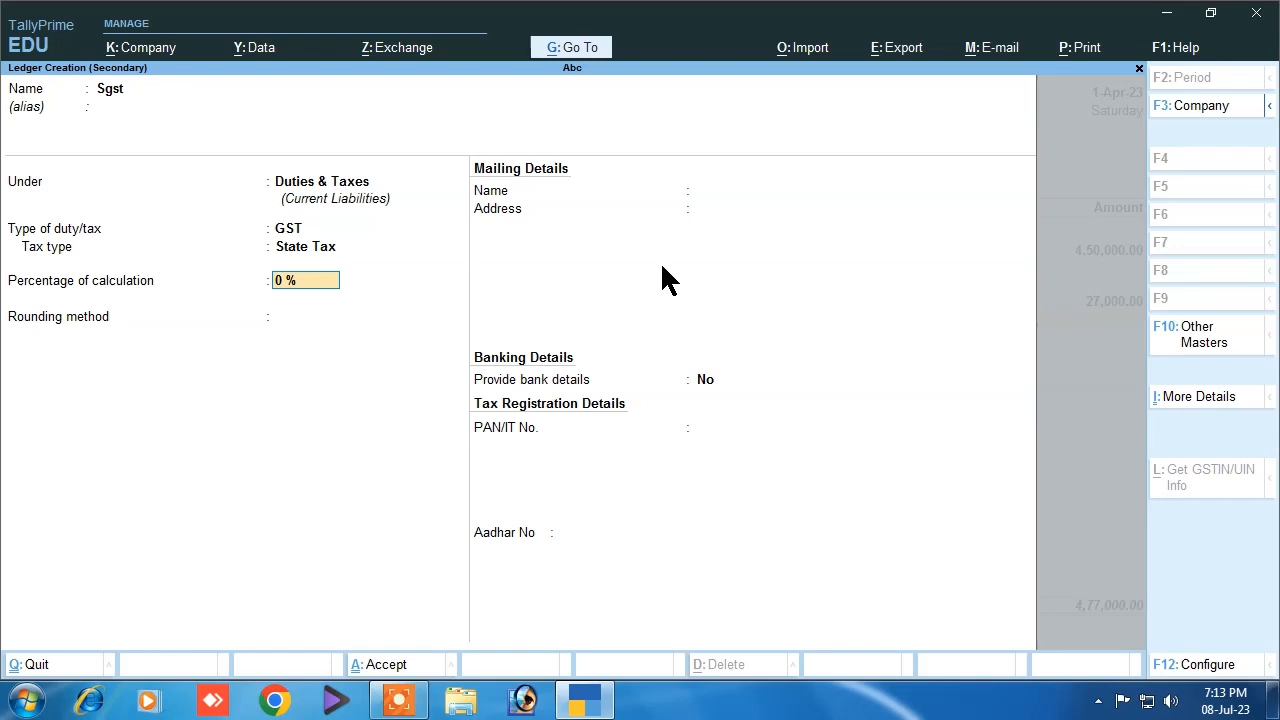
{"action": "type", "text": "6"}
{"action": "key", "text": "Return"}
Step: Apply Normal Rounding to the Sgst ledger and save it as the order's second tax line
{"action": "key", "text": "Down"}
{"action": "key", "text": "Down"}
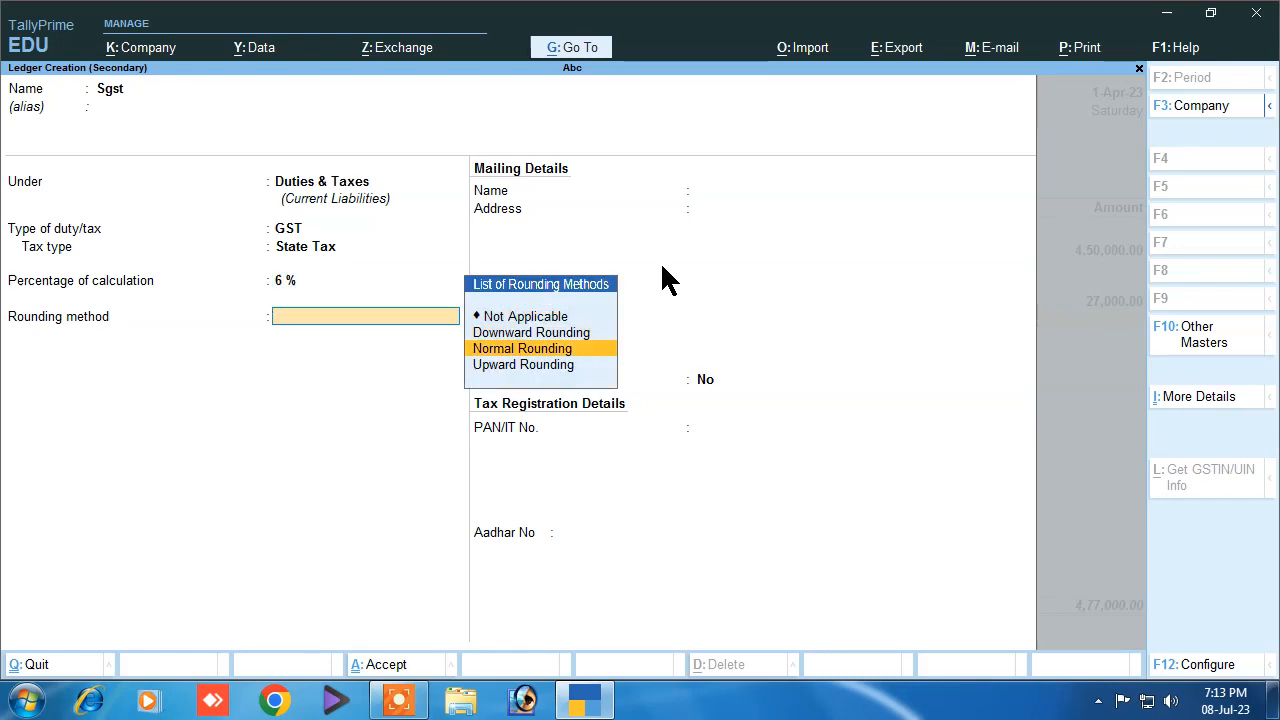
{"action": "key", "text": "Return"}
{"action": "key", "text": "Return"}
{"action": "key", "text": "Return"}
{"action": "key", "text": "Return"}
{"action": "key", "text": "Return"}
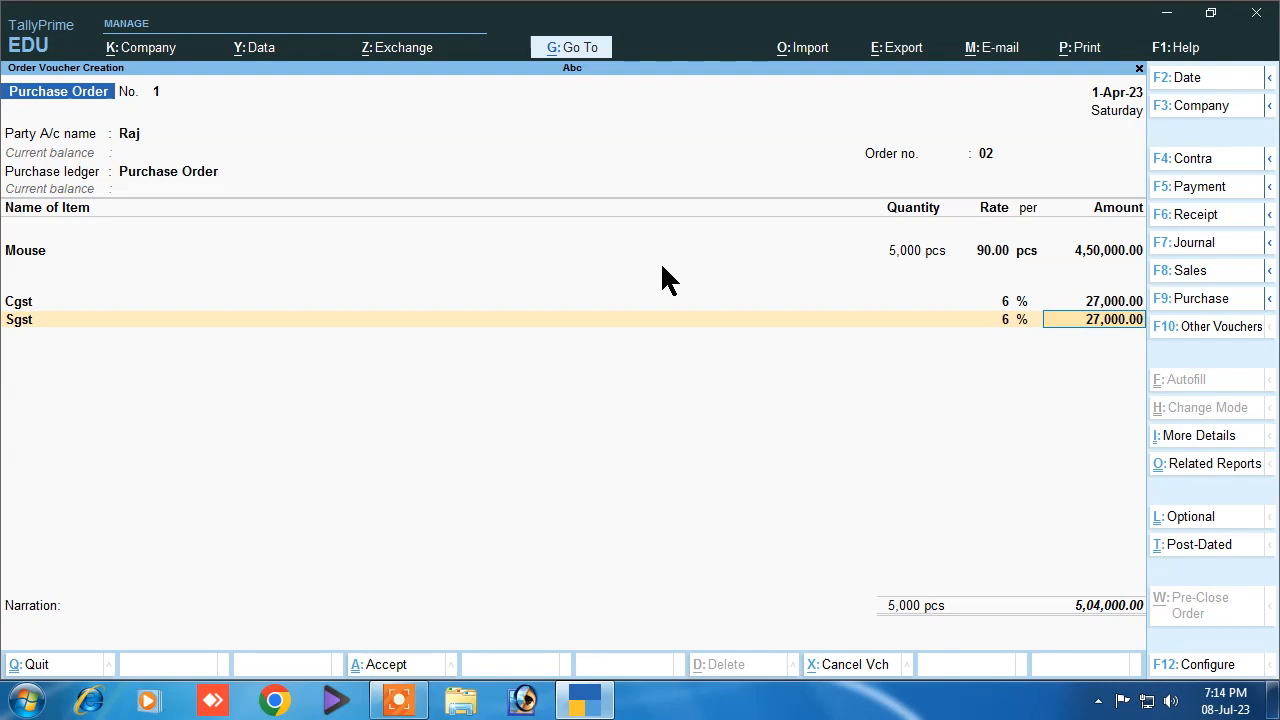
Step: Add the narration "being purchase order" to the purchase order and save the voucher
{"action": "key", "text": "Return"}
{"action": "key", "text": "Return"}
{"action": "key", "text": "Return"}
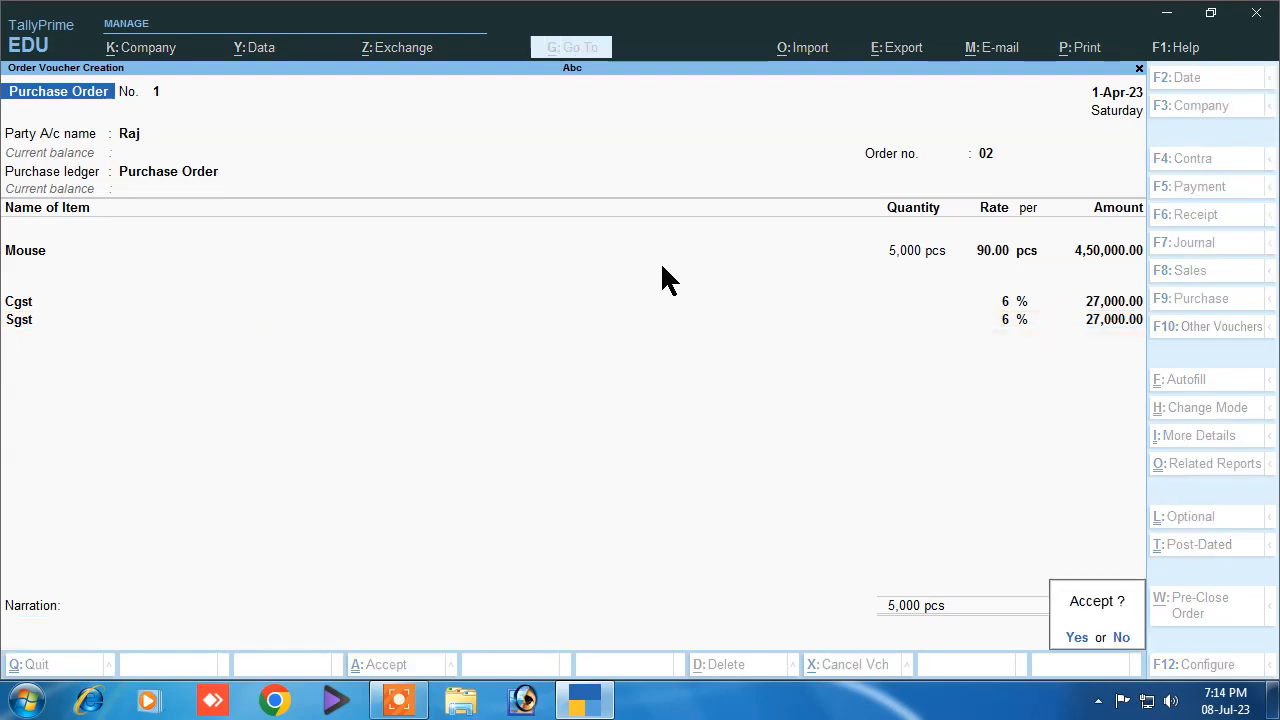
{"action": "key", "text": "Escape"}
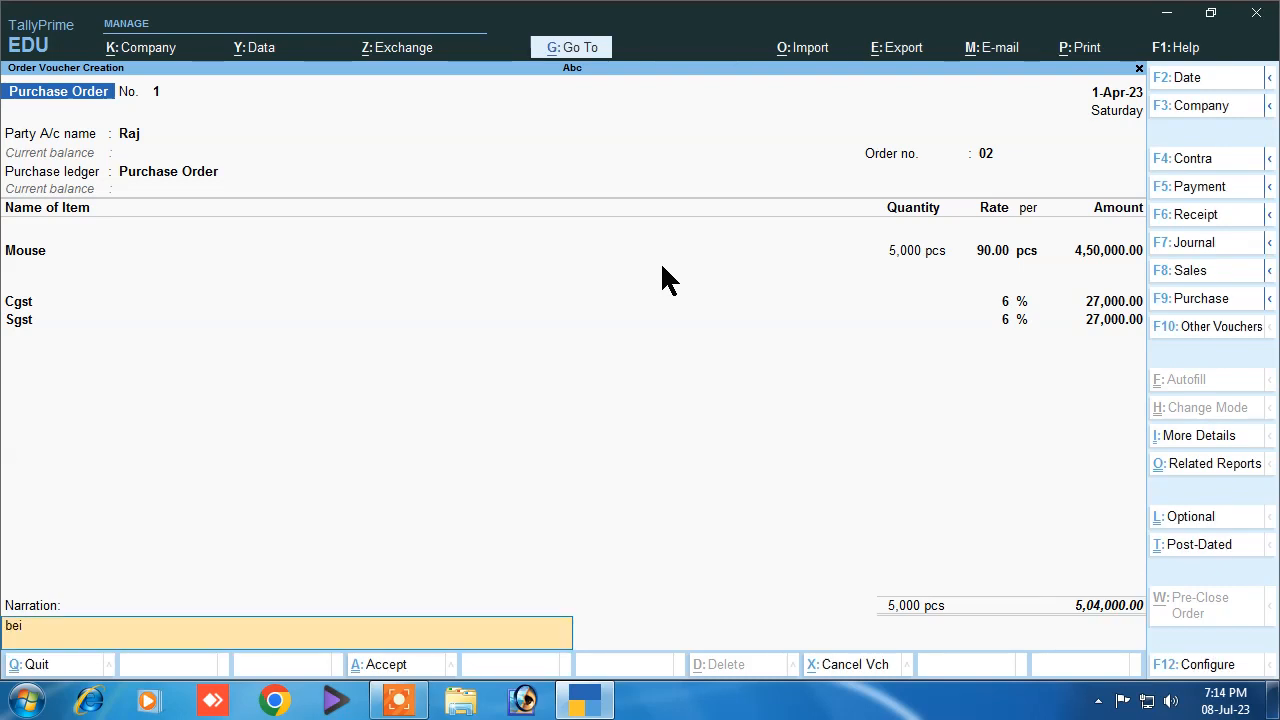
{"action": "type", "text": "being purchase order"}
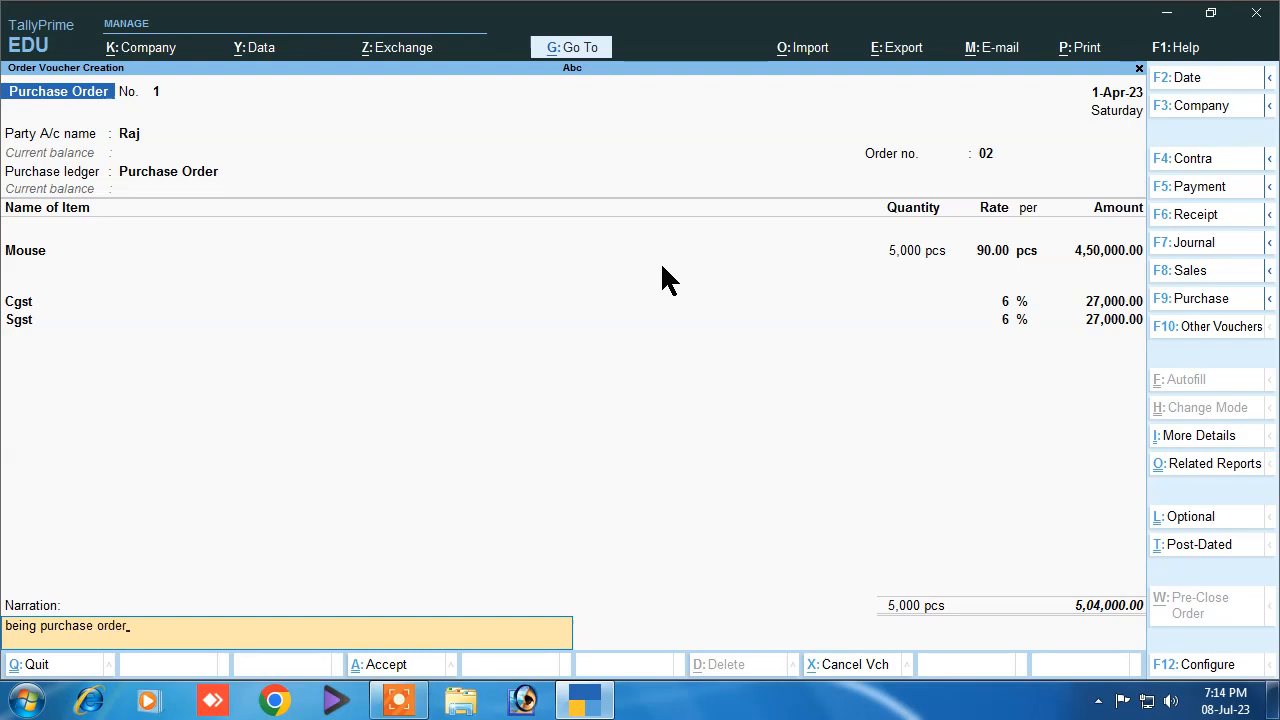
{"action": "key", "text": "Return"}
{"action": "key", "text": "Return"}
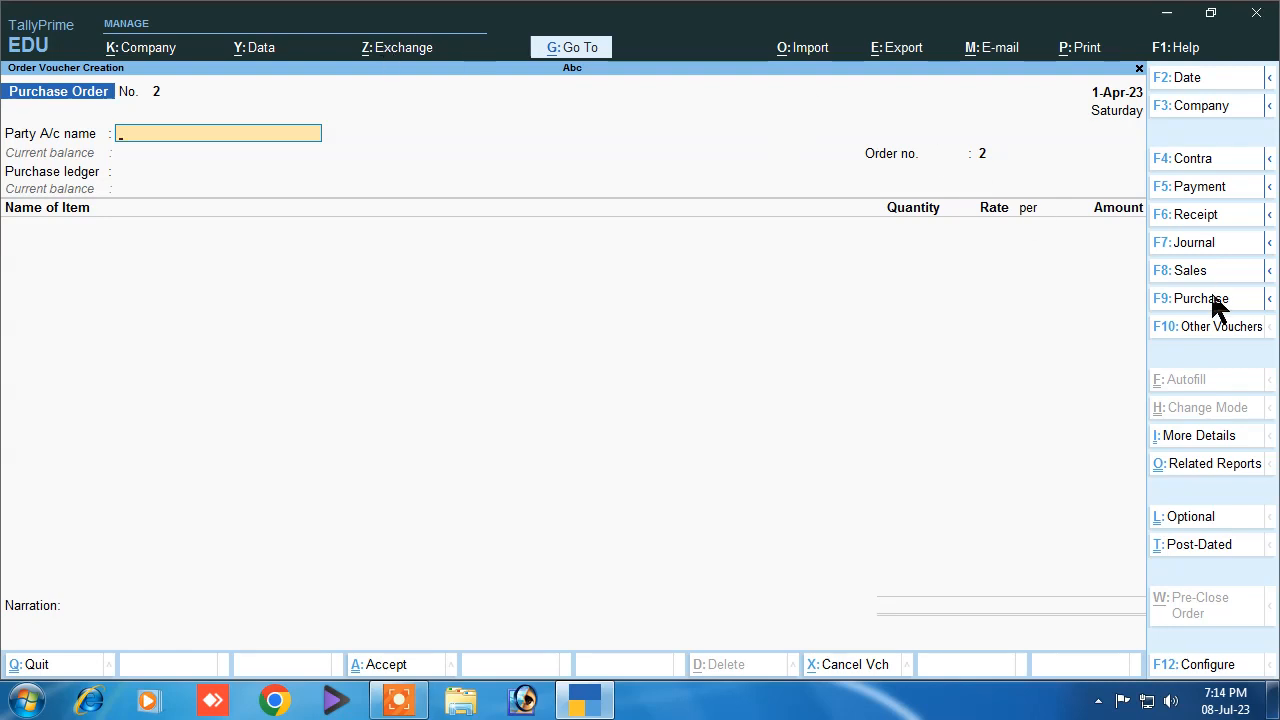
Step: Show the inactive voucher types, then activate Receipt Note and open a new voucher of that type
{"action": "left_click", "coordinate": [1208, 330]}
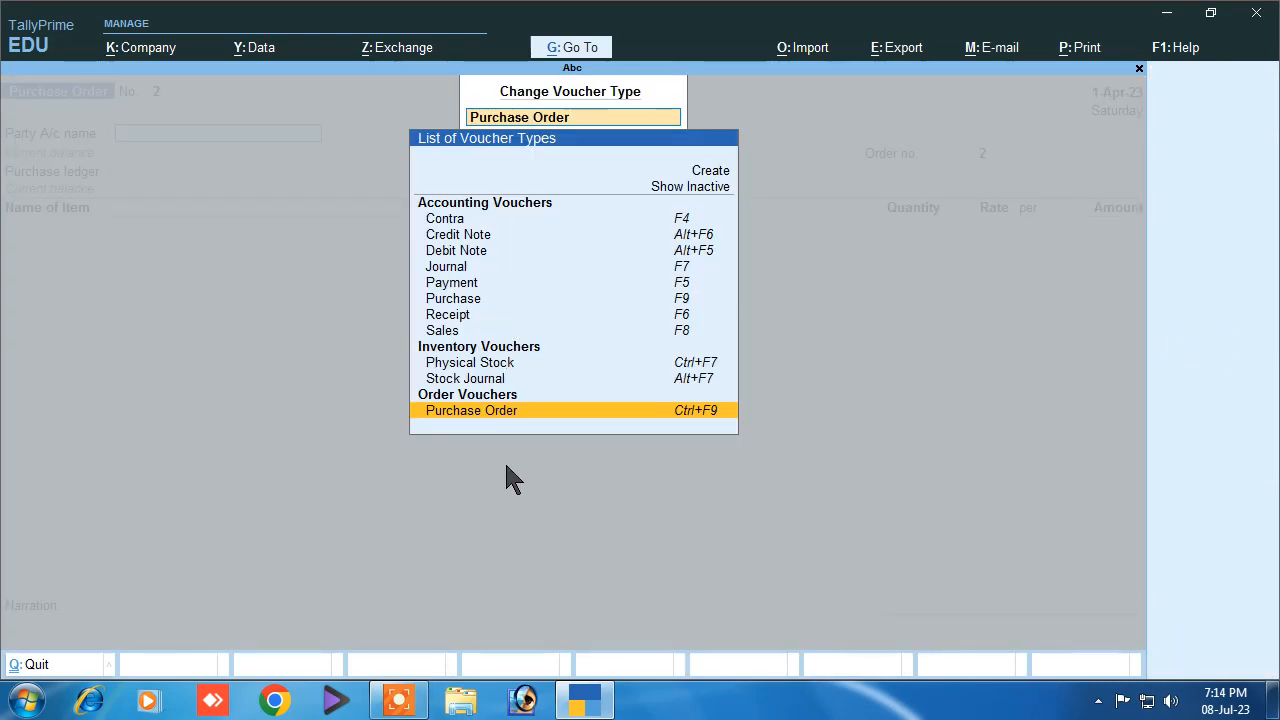
{"action": "left_click", "coordinate": [655, 189]}
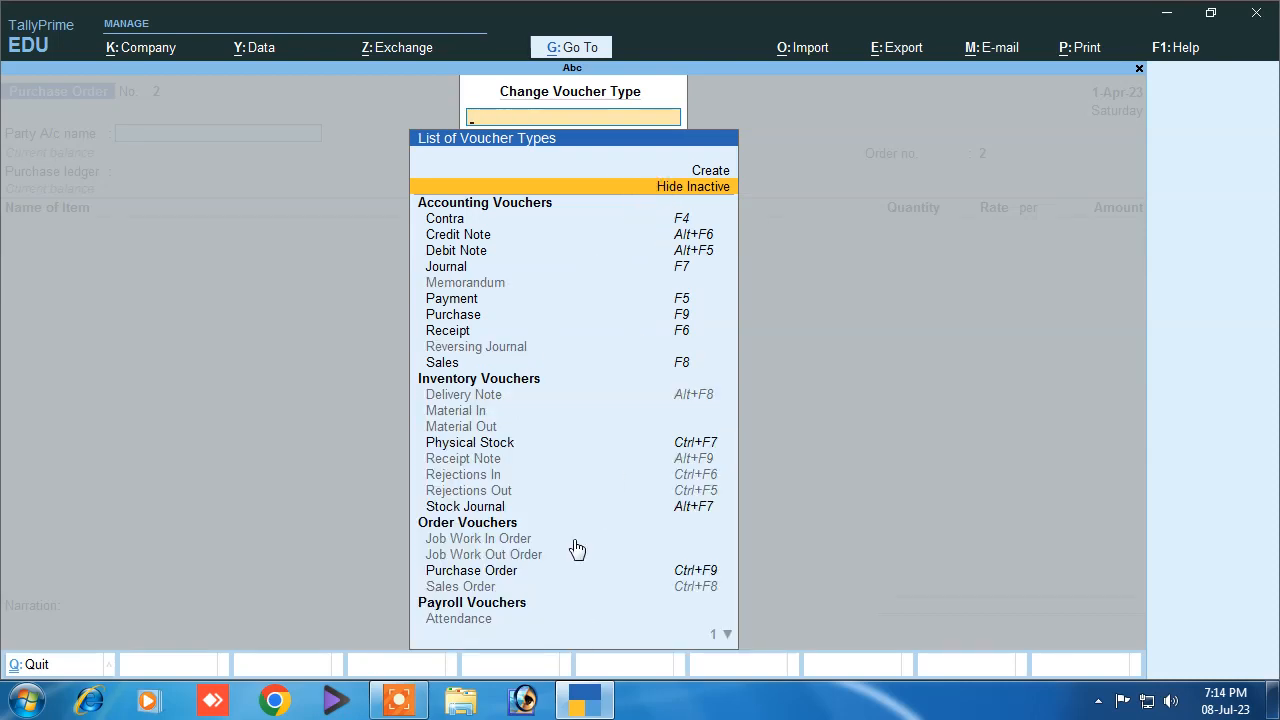
{"action": "left_click", "coordinate": [680, 457]}
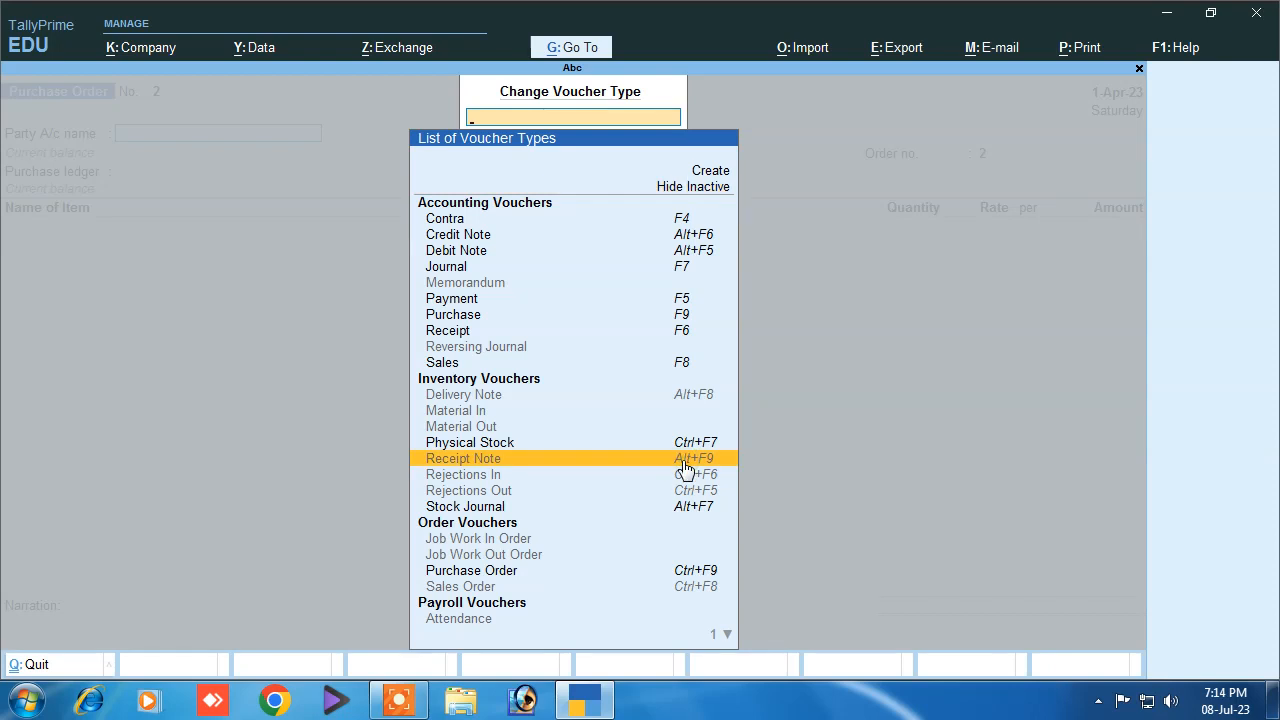
{"action": "left_click", "coordinate": [528, 460]}
{"action": "left_click", "coordinate": [551, 407]}
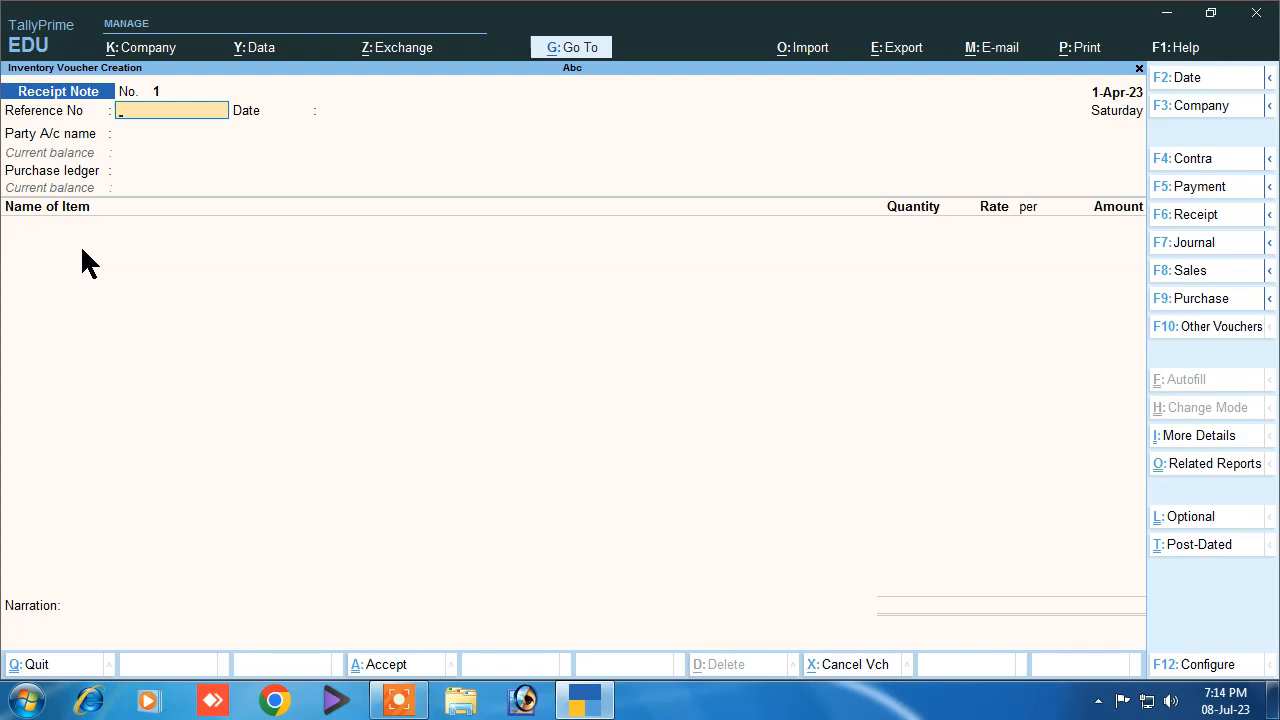
Step: Enter reference number 01 dated 1-Apr-23 on the receipt note and choose the existing supplier as party account
{"action": "type", "text": "01"}
{"action": "key", "text": "Return"}
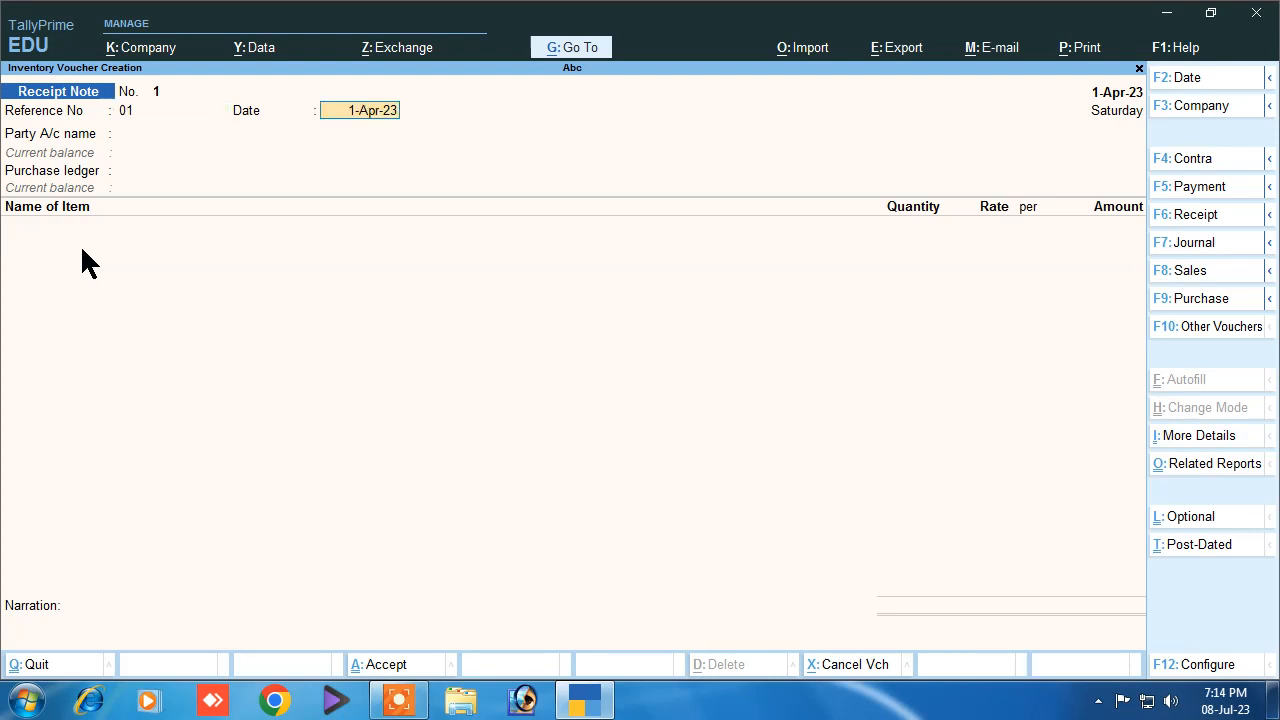
{"action": "key", "text": "Return"}
{"action": "key", "text": "Down"}
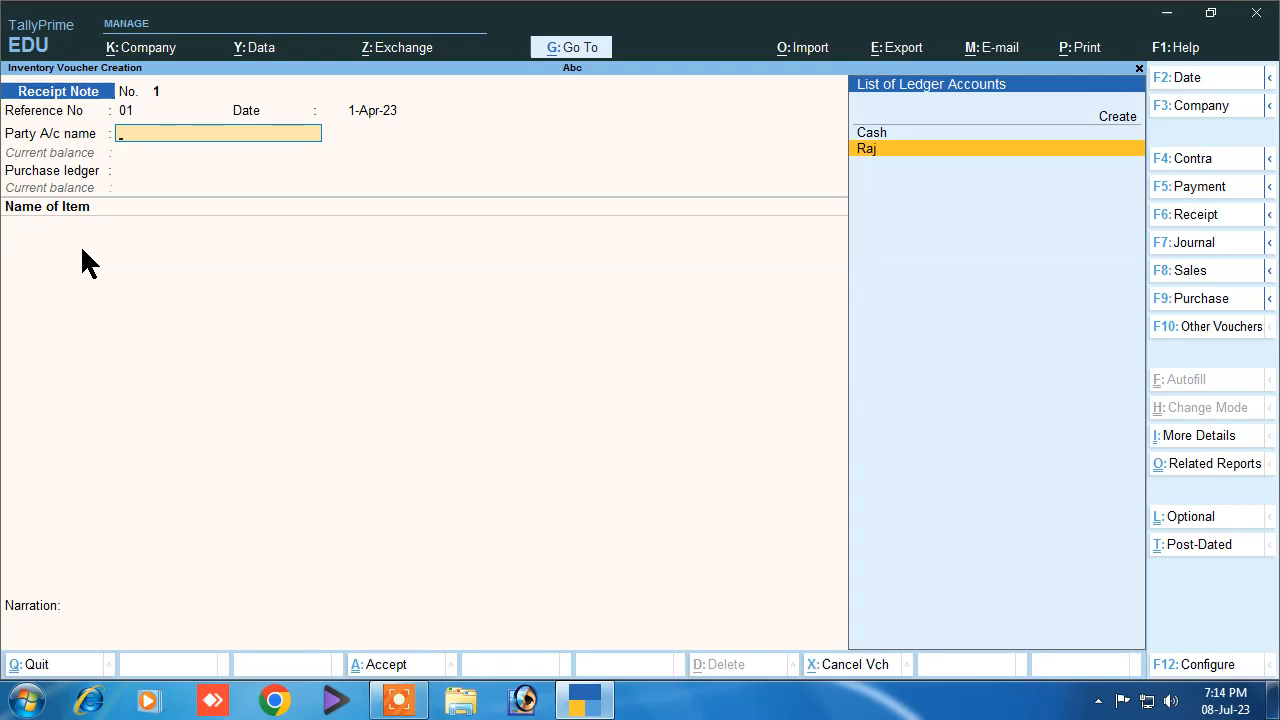
{"action": "key", "text": "Return"}
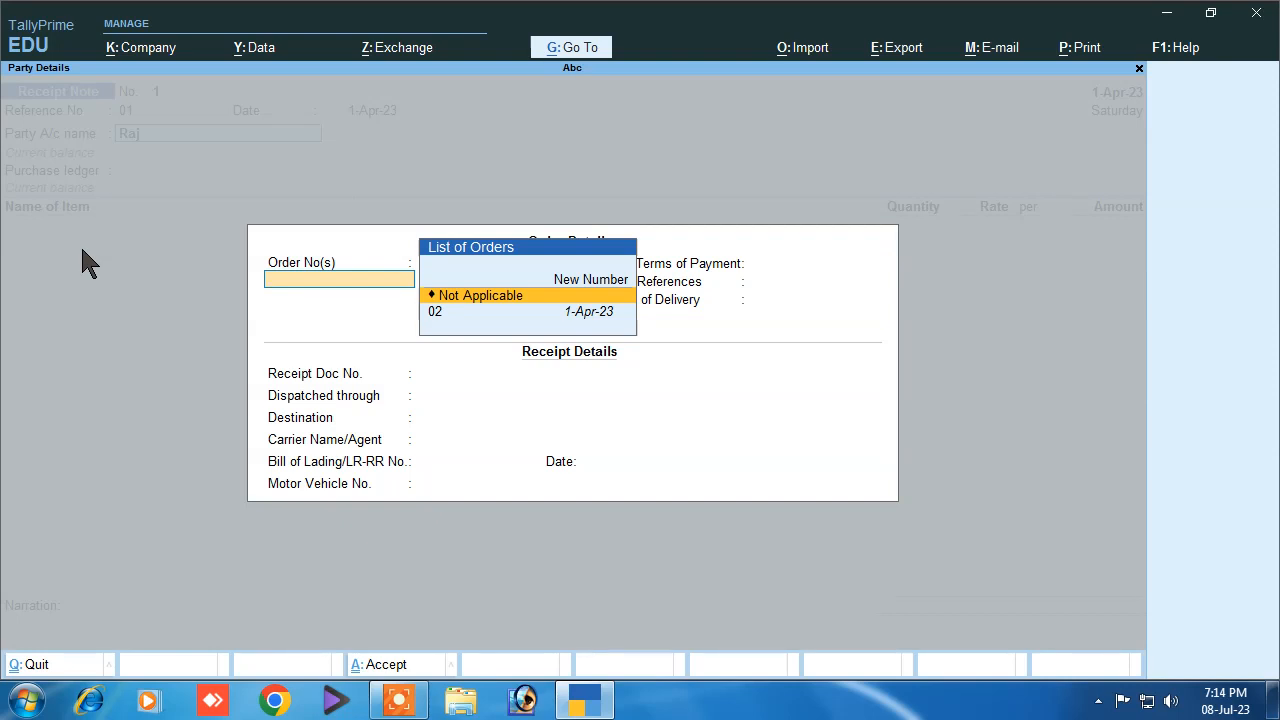
Step: Link purchase order 02 of 1-Apr-23 to the receipt note in the order details
{"action": "key", "text": "Down"}
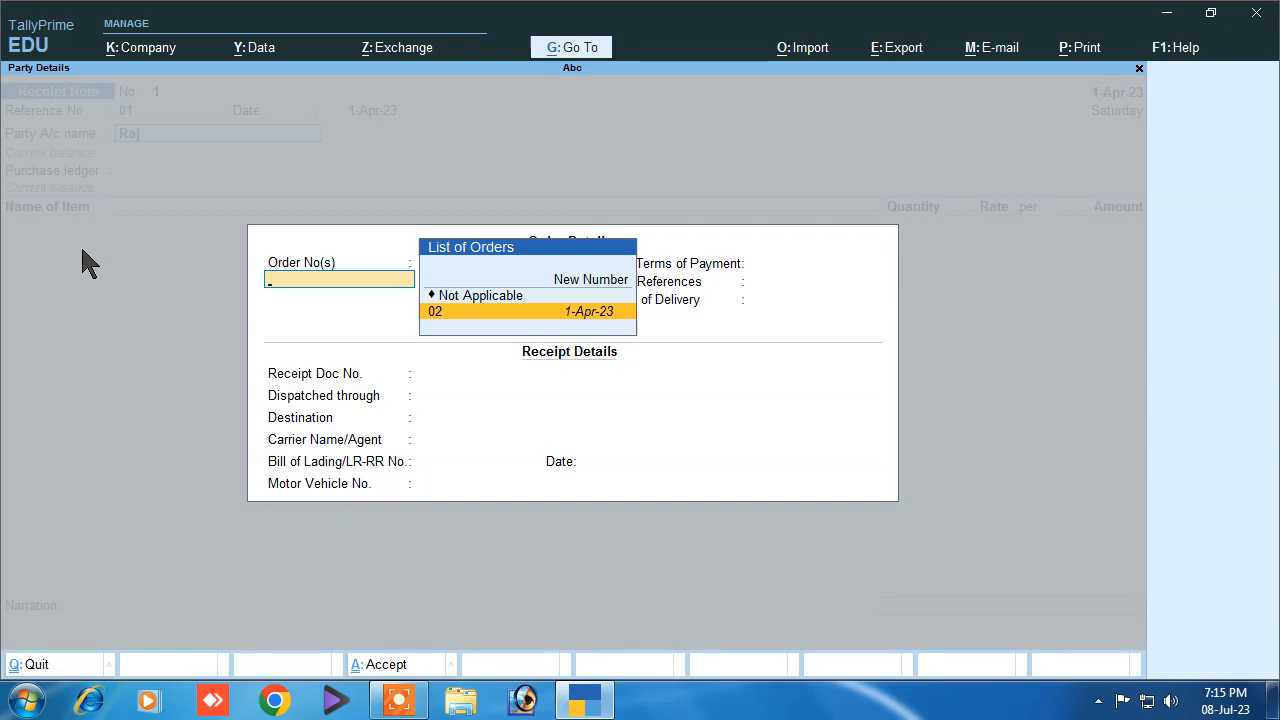
{"action": "key", "text": "Return"}
{"action": "key", "text": "Return"}
{"action": "key", "text": "Return"}
{"action": "key", "text": "Return"}
{"action": "key", "text": "Return"}
{"action": "key", "text": "Return"}
{"action": "key", "text": "Return"}
{"action": "key", "text": "Return"}
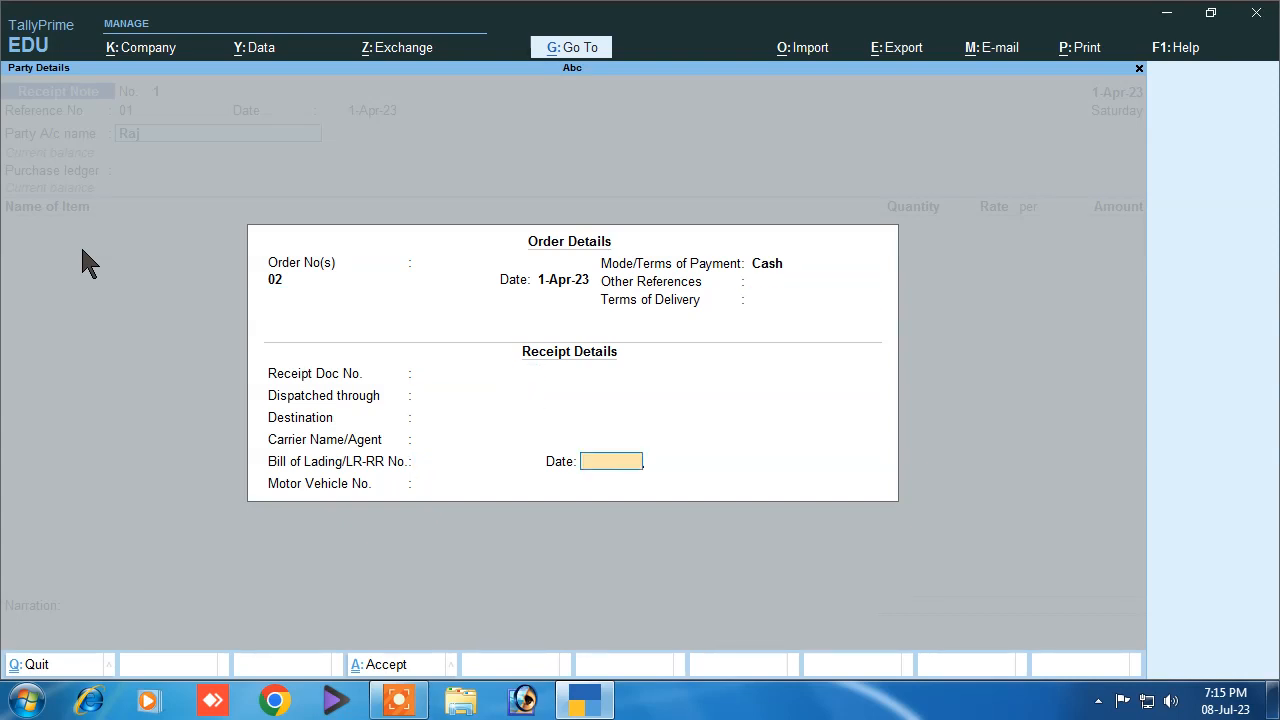
Step: Go back over the receipt details and accept them with all fields left blank
{"action": "key", "text": "BackSpace"}
{"action": "key", "text": "BackSpace"}
{"action": "key", "text": "BackSpace"}
{"action": "key", "text": "BackSpace"}
{"action": "key", "text": "BackSpace"}
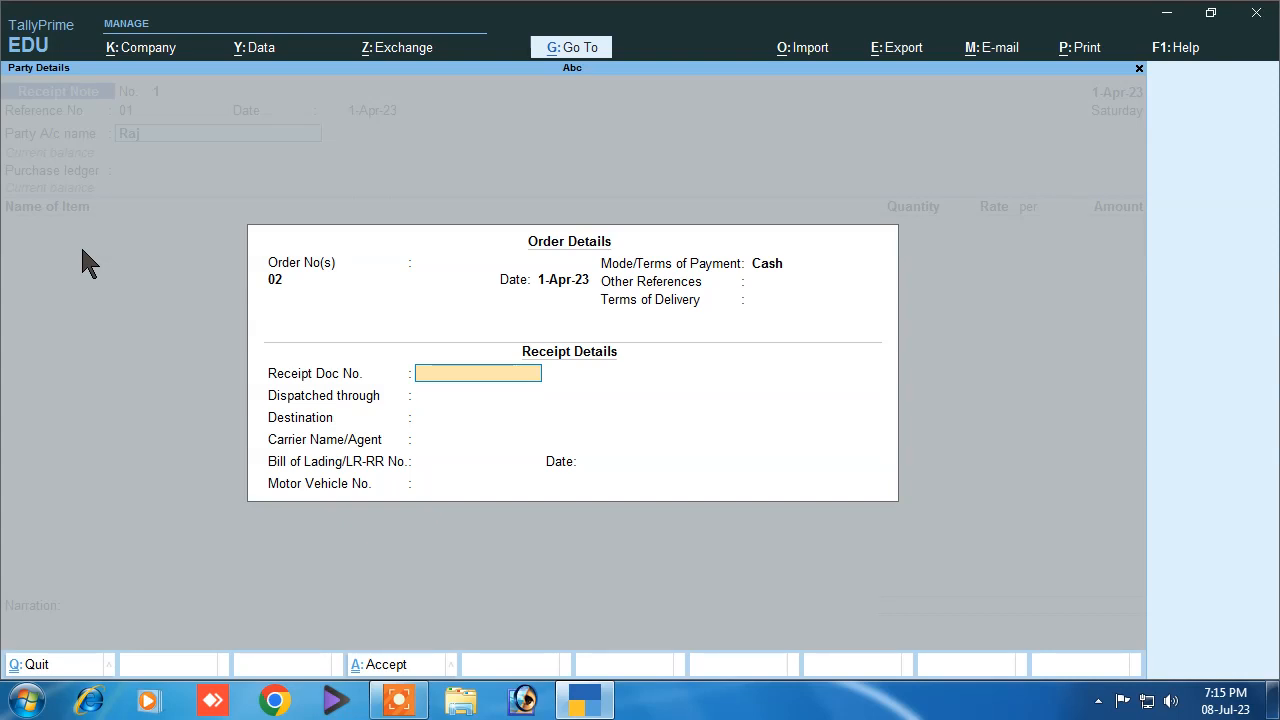
{"action": "key", "text": "Return"}
{"action": "key", "text": "Return"}
{"action": "key", "text": "Return"}
{"action": "key", "text": "Return"}
{"action": "key", "text": "Return"}
{"action": "key", "text": "Return"}
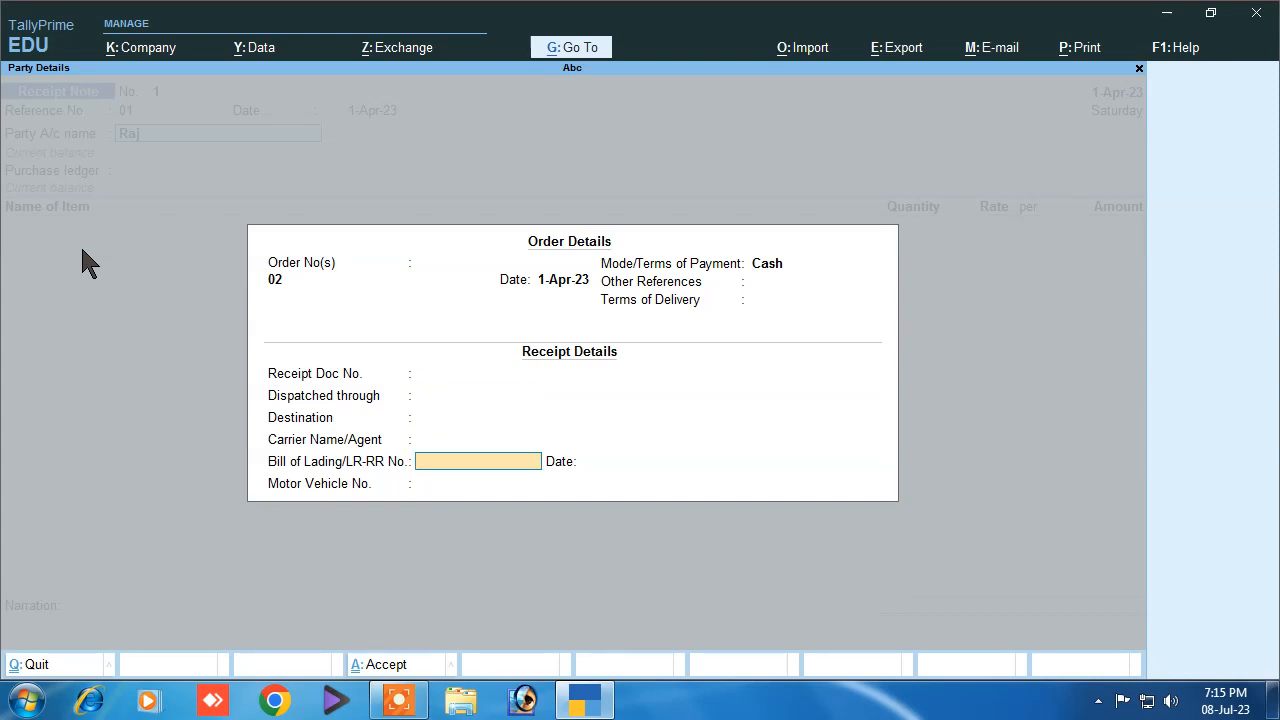
{"action": "key", "text": "Return"}
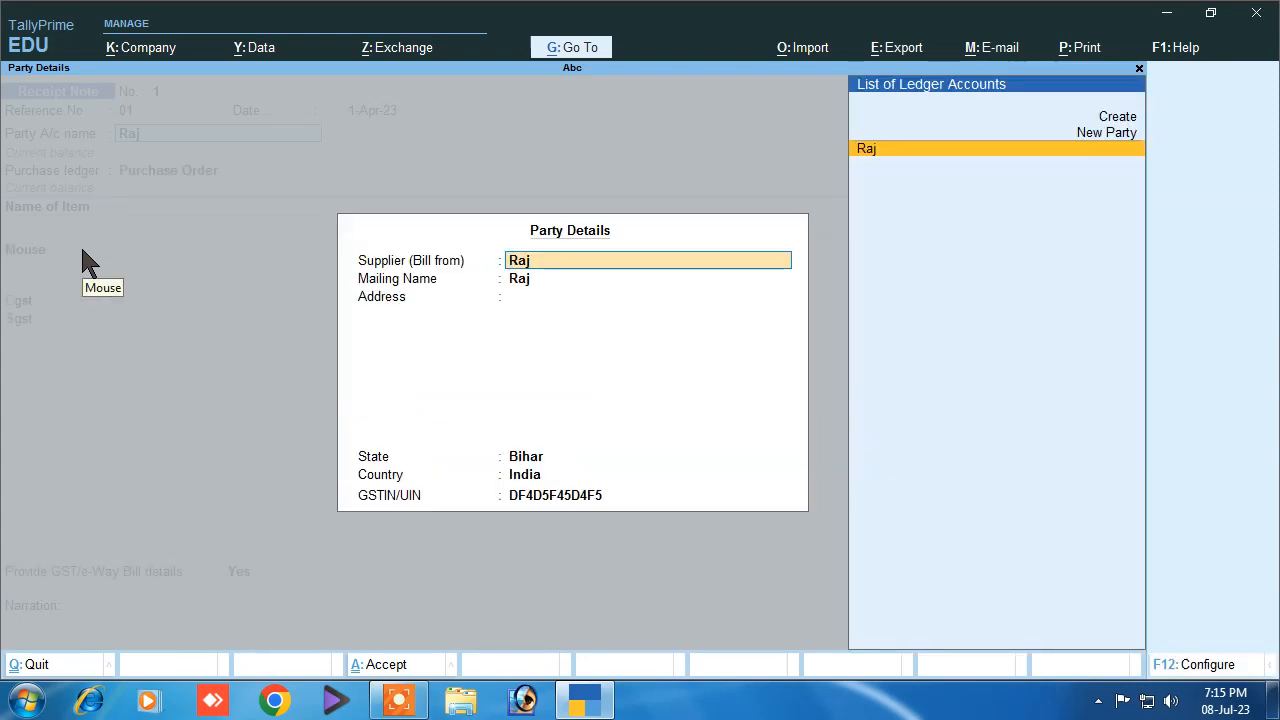
Step: Accept the supplier's party details for the receipt note without changes
{"action": "key", "text": "Return"}
{"action": "key", "text": "Return"}
{"action": "key", "text": "Return"}
{"action": "key", "text": "Return"}
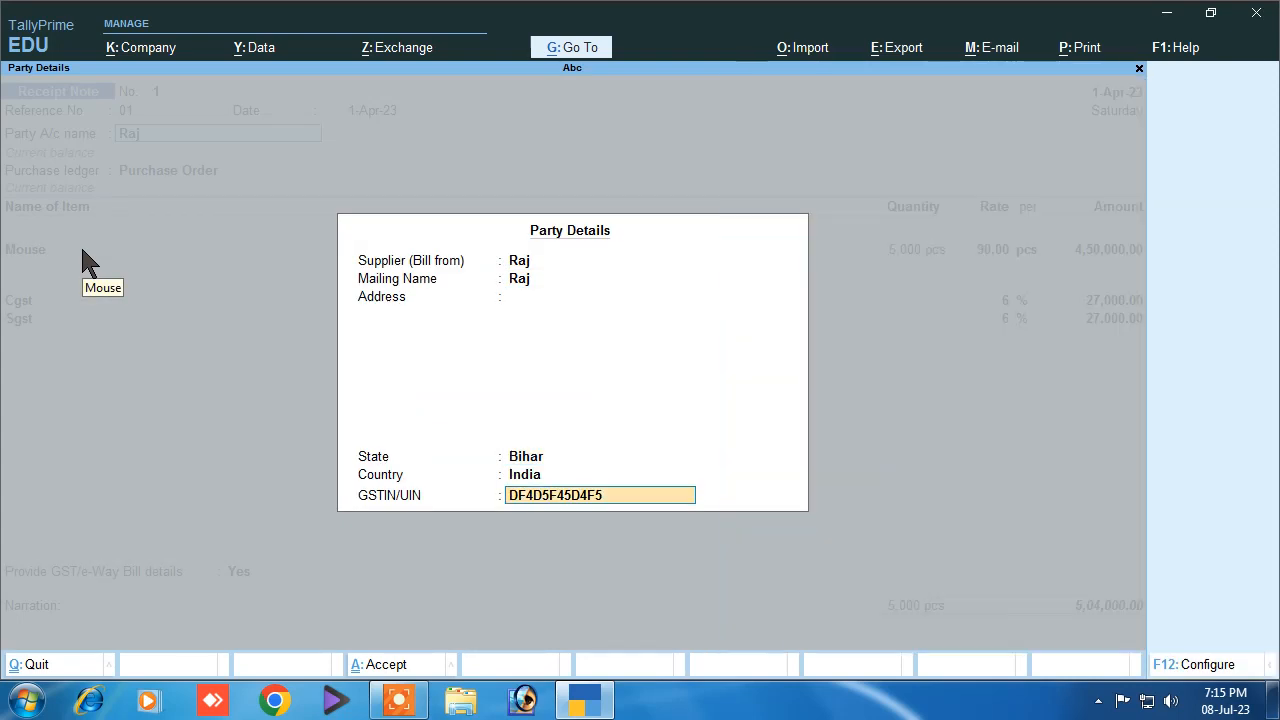
{"action": "key", "text": "Return"}
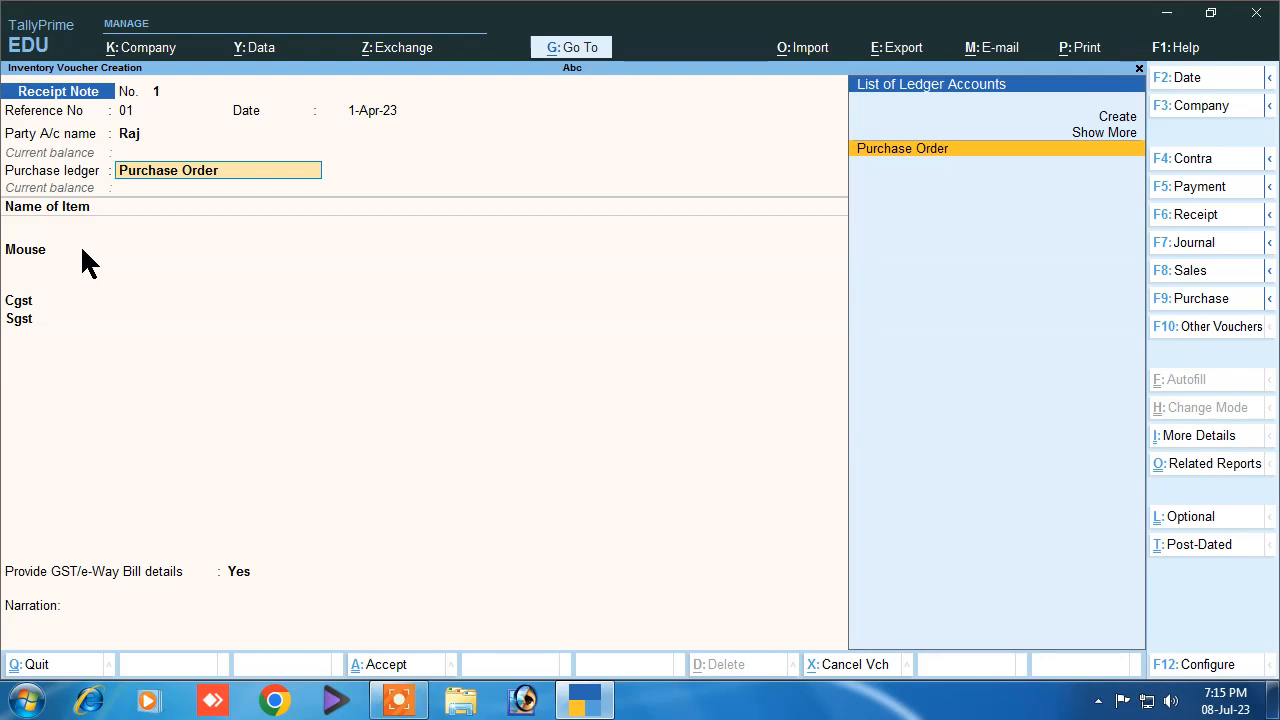
Step: Start a new purchase ledger named Purchase Order Receipt from the receipt note
{"action": "key", "text": "Up"}
{"action": "key", "text": "Up"}
{"action": "key", "text": "Return"}
{"action": "type", "text": "Purcha"}
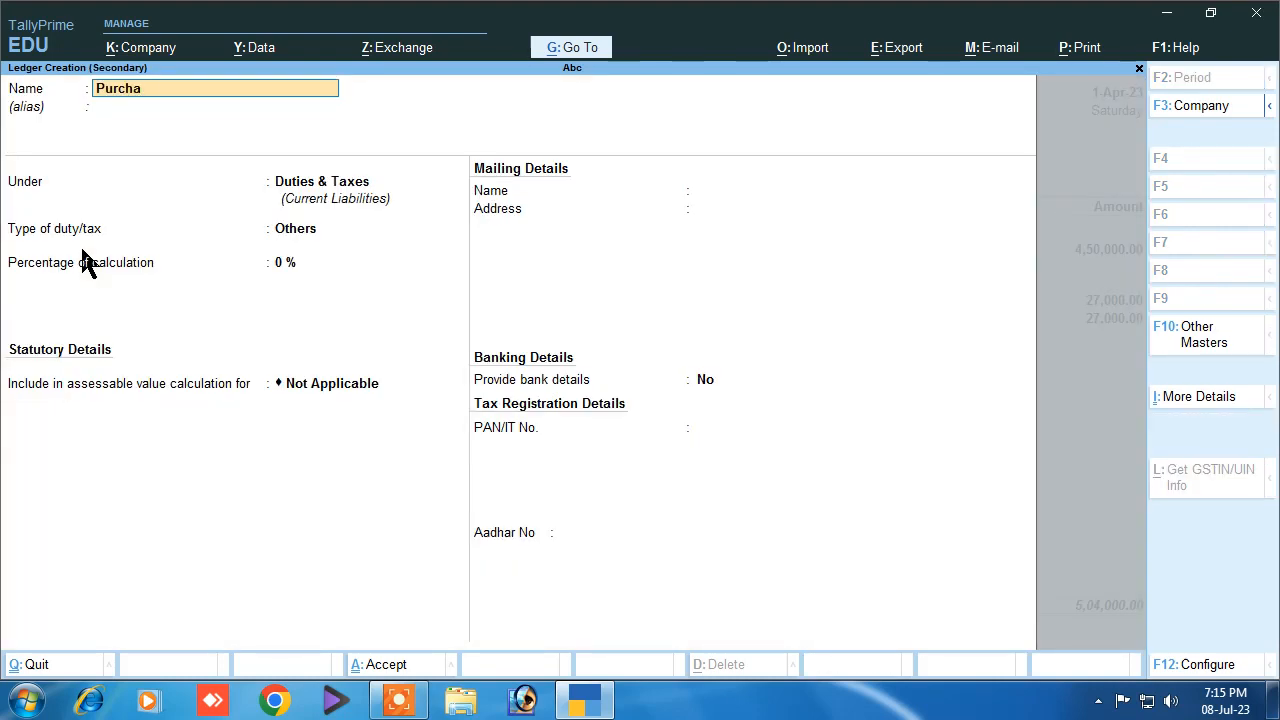
{"action": "type", "text": "se Order Rece"}
{"action": "key", "text": "Return"}
{"action": "key", "text": "Return"}
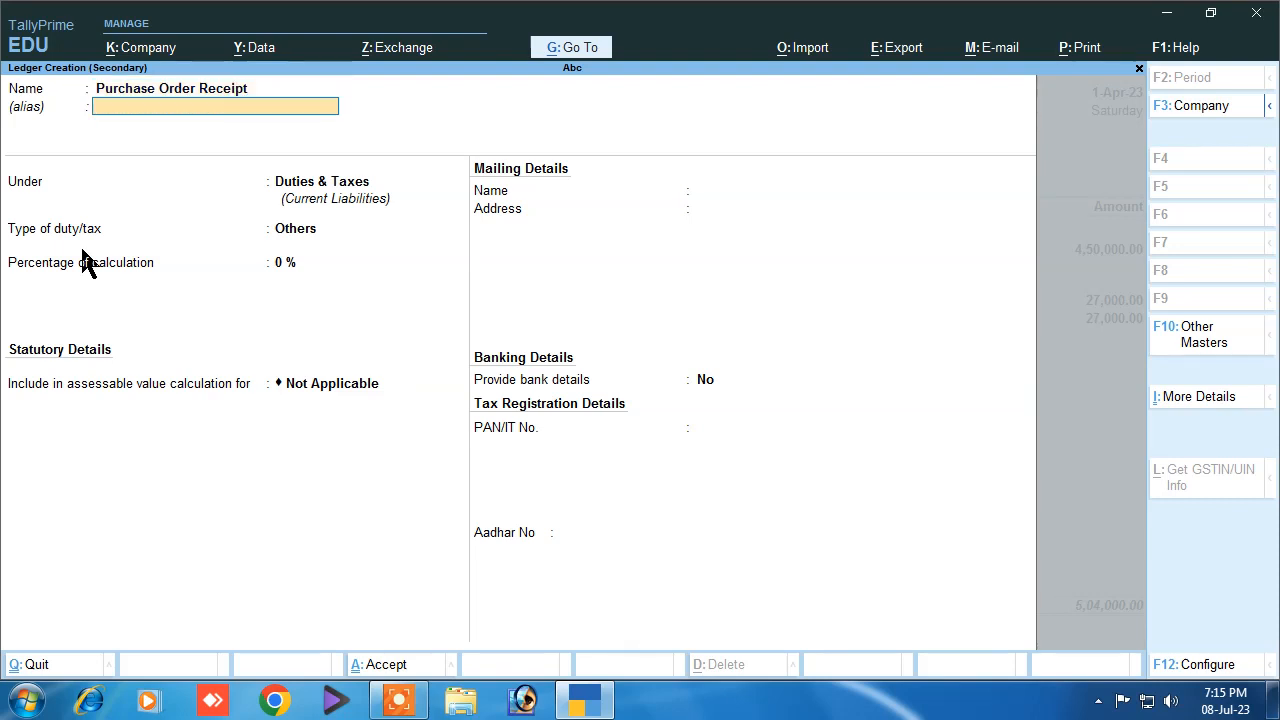
Step: Place the Purchase Order Receipt ledger under the Purchase Accounts group
{"action": "type", "text": "P"}
{"action": "key", "text": "Down"}
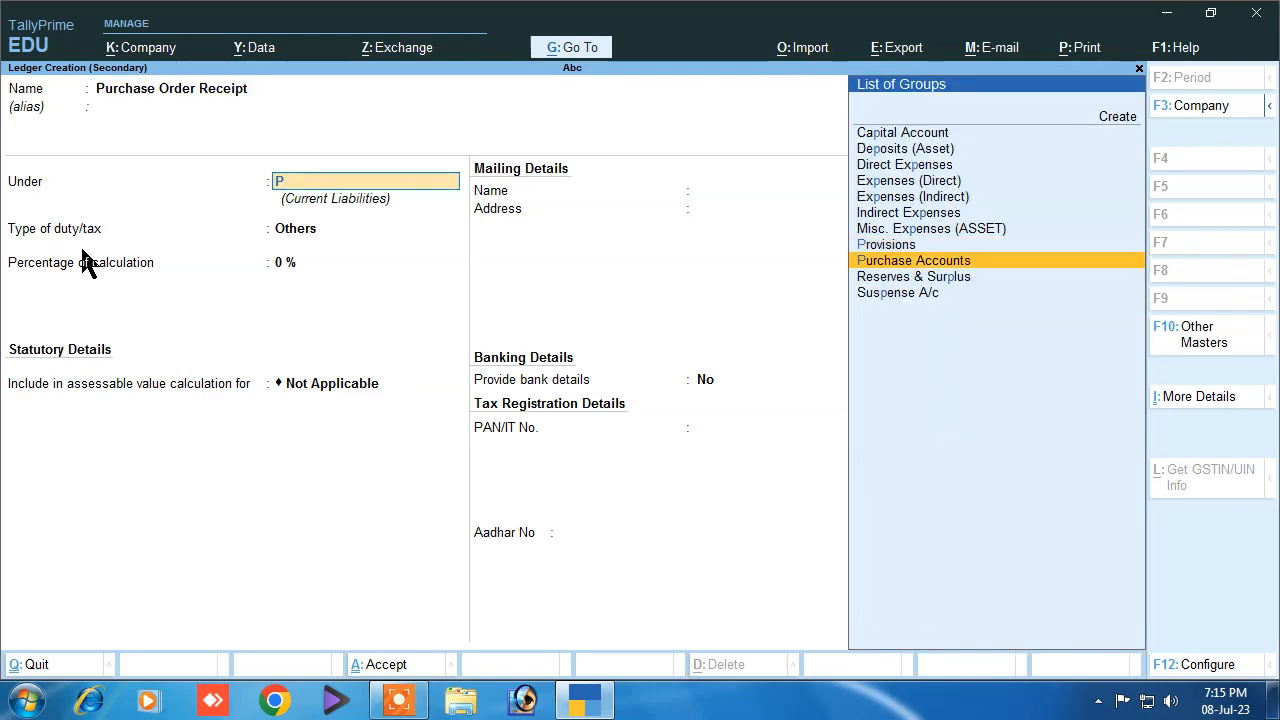
{"action": "key", "text": "Down"}
{"action": "key", "text": "Up"}
{"action": "key", "text": "Return"}
{"action": "key", "text": "Return"}
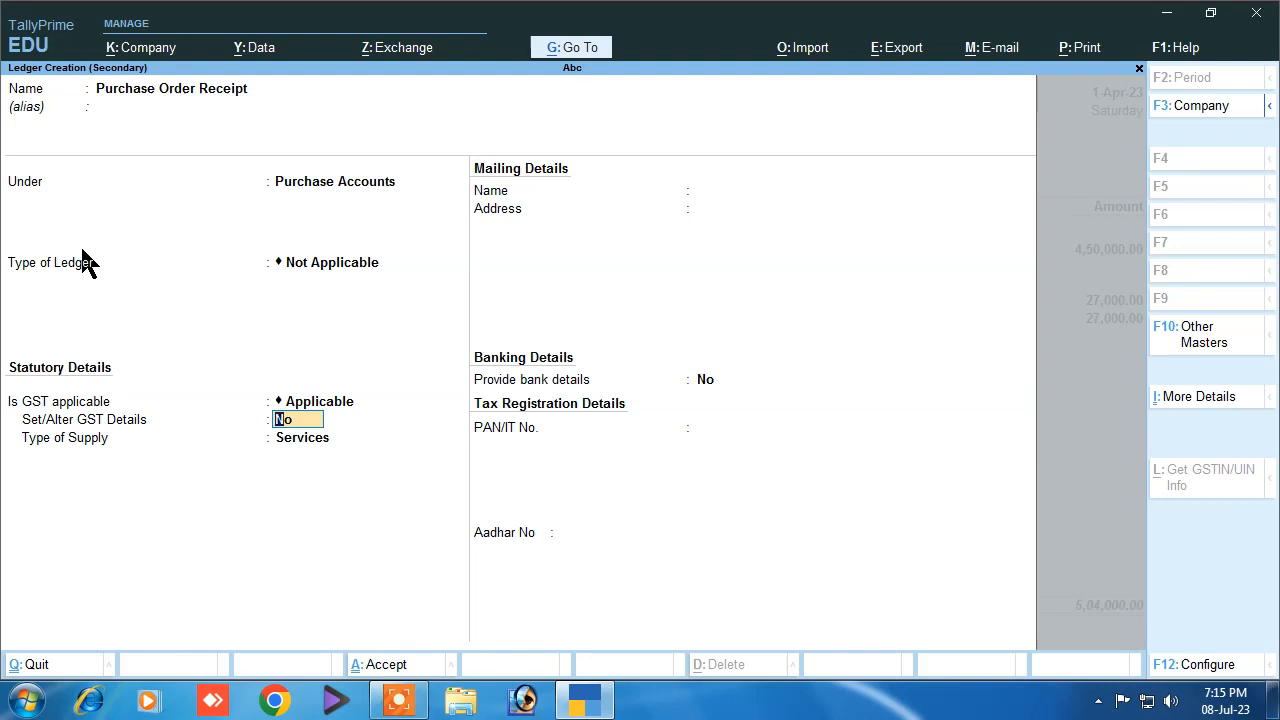
Step: Enable GST details for the ledger with description Goods and HSN/SAC 87845, keeping non-GST goods at No
{"action": "key", "text": "Up"}
{"action": "key", "text": "Return"}
{"action": "type", "text": "yGoods"}
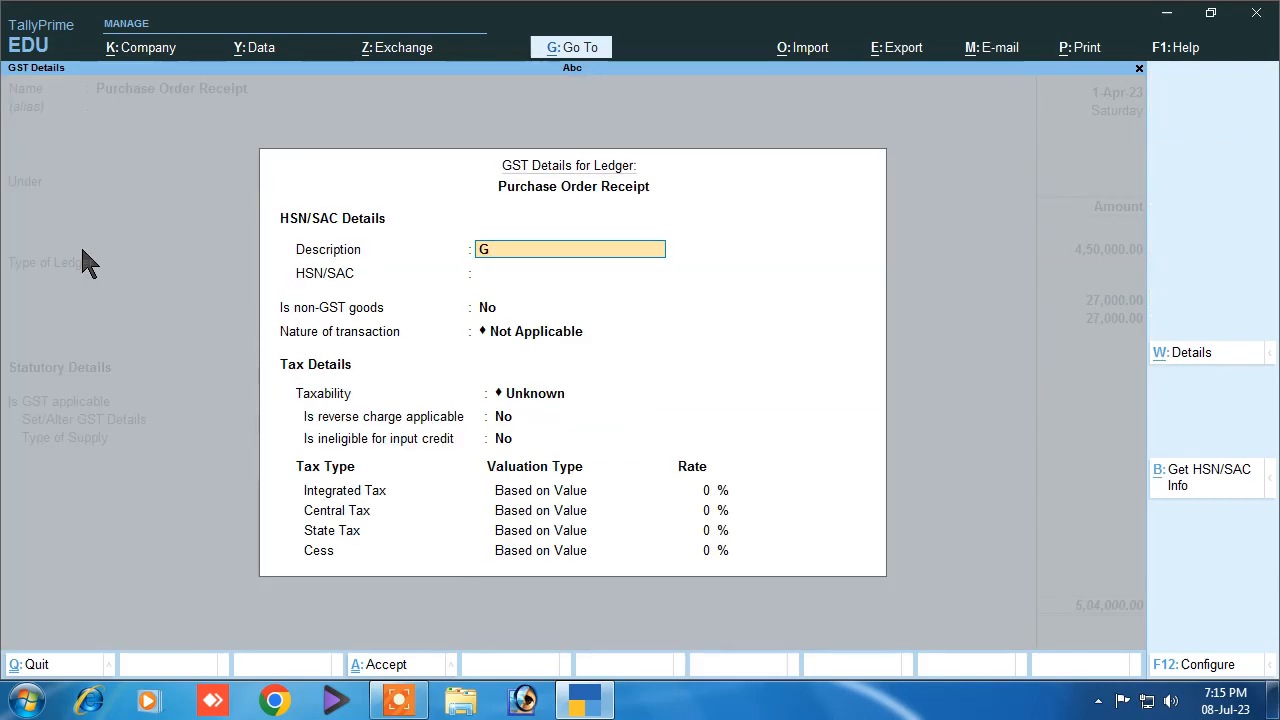
{"action": "key", "text": "Return"}
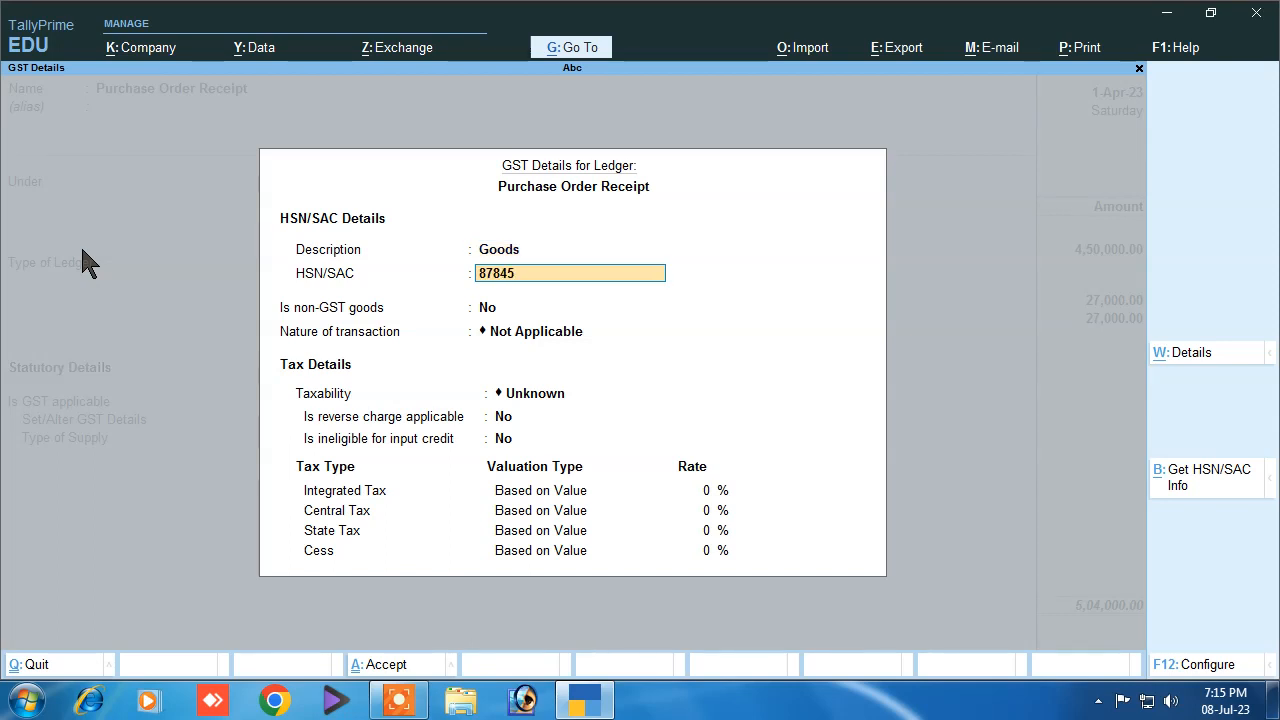
{"action": "key", "text": "Return"}
{"action": "key", "text": "Return"}
Step: Set the ledger's nature of transaction to Purchase Taxable, keeping reverse charge and ineligible input credit at No
{"action": "type", "text": "P"}
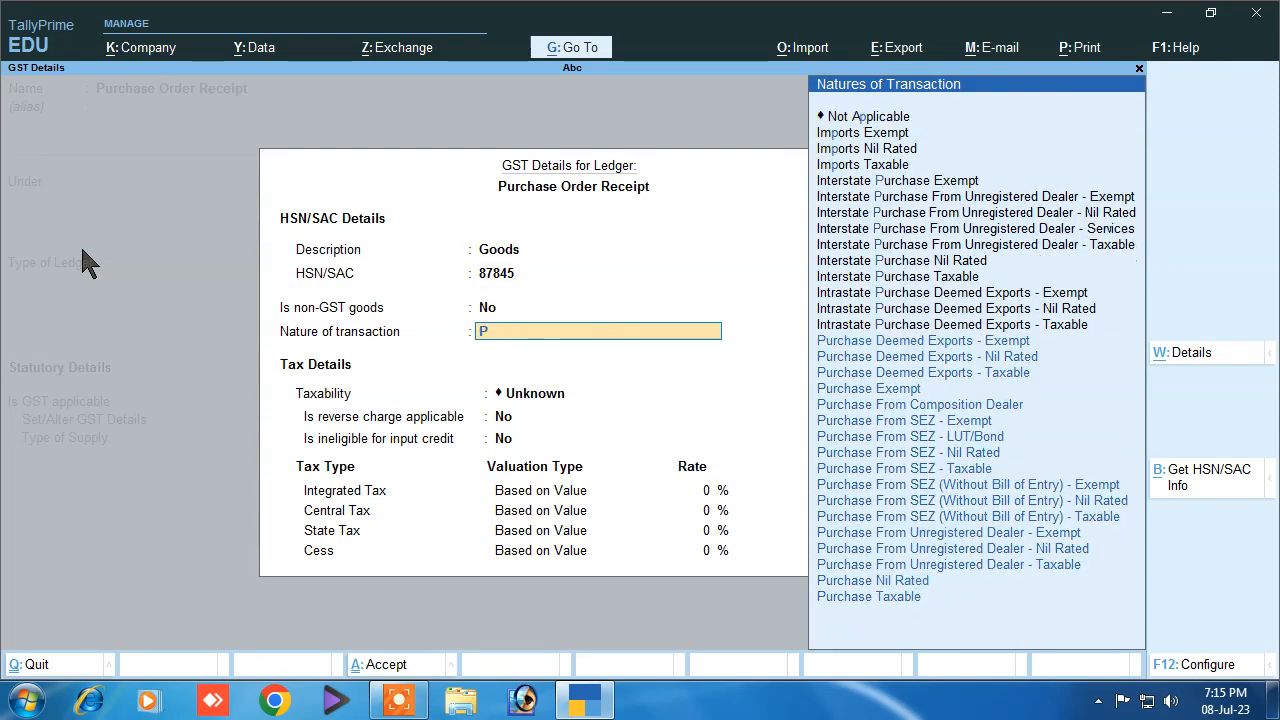
{"action": "key", "text": "Down"}
{"action": "key", "text": "Down"}
{"action": "key", "text": "Down"}
{"action": "key", "text": "Down"}
{"action": "key", "text": "Down"}
{"action": "key", "text": "Down"}
{"action": "key", "text": "Down"}
{"action": "key", "text": "Down"}
{"action": "key", "text": "Down"}
{"action": "key", "text": "Down"}
{"action": "key", "text": "Down"}
{"action": "key", "text": "Down"}
{"action": "key", "text": "Down"}
{"action": "key", "text": "Down"}
{"action": "key", "text": "Down"}
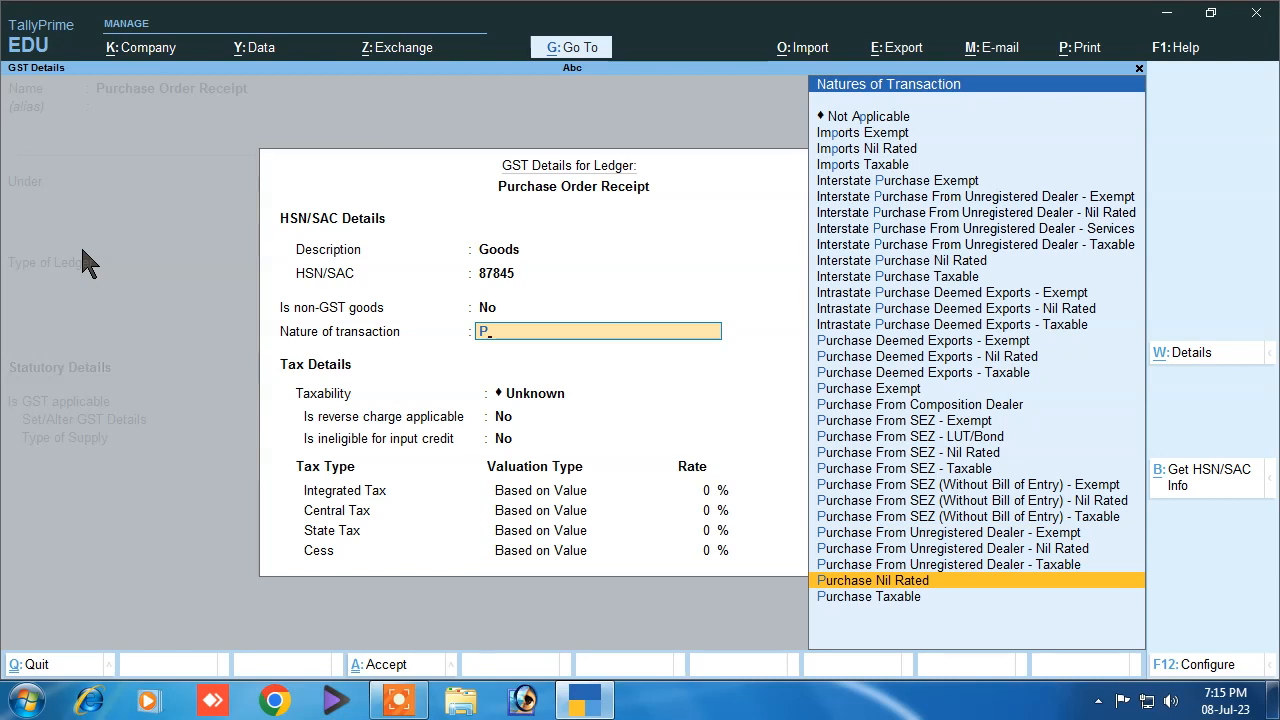
{"action": "key", "text": "Down"}
{"action": "key", "text": "Return"}
{"action": "key", "text": "Return"}
{"action": "key", "text": "Return"}
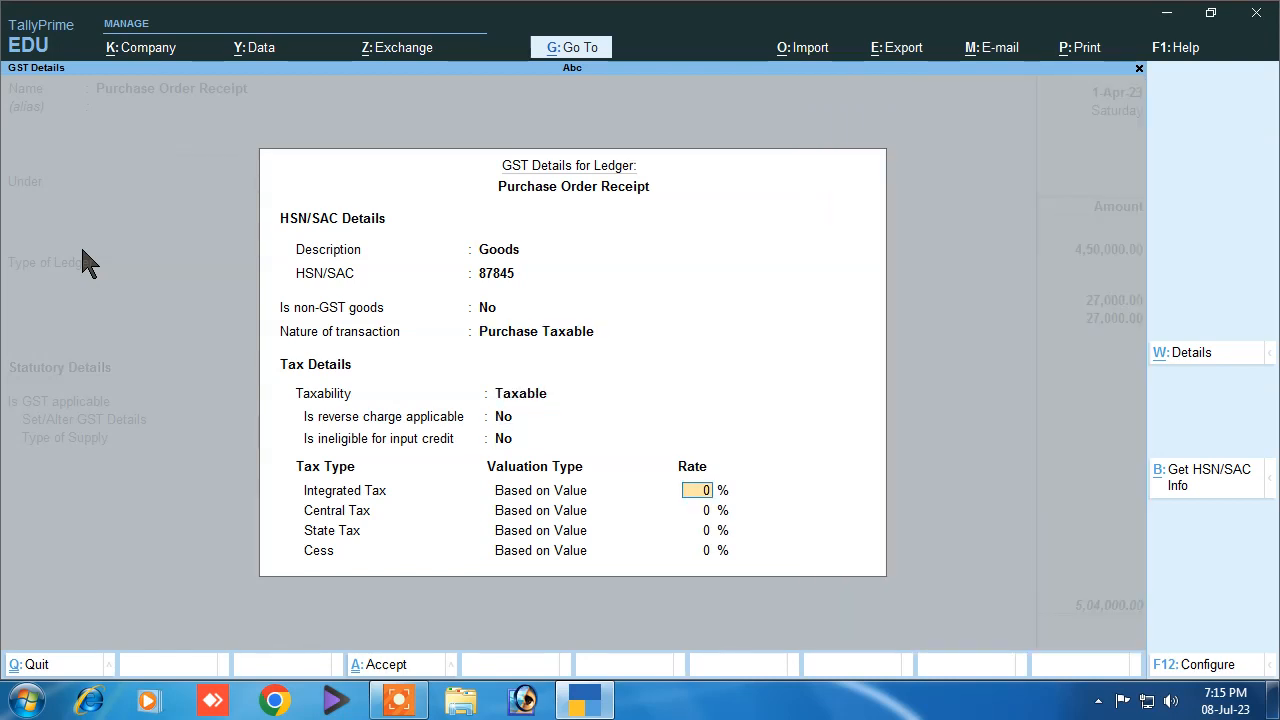
Step: Set the ledger's integrated tax rate to 12% and accept the GST details with central and state tax at 6%
{"action": "type", "text": "12"}
{"action": "key", "text": "Return"}
{"action": "key", "text": "Return"}
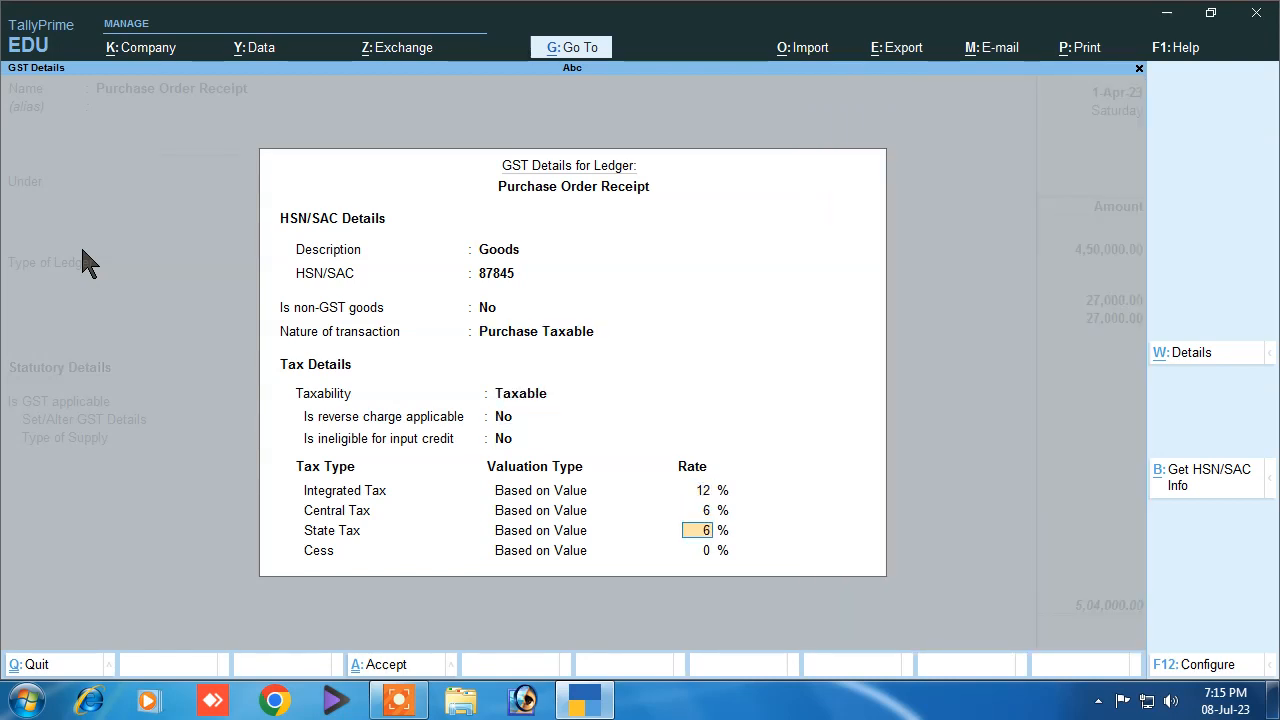
{"action": "key", "text": "Return"}
{"action": "key", "text": "Return"}
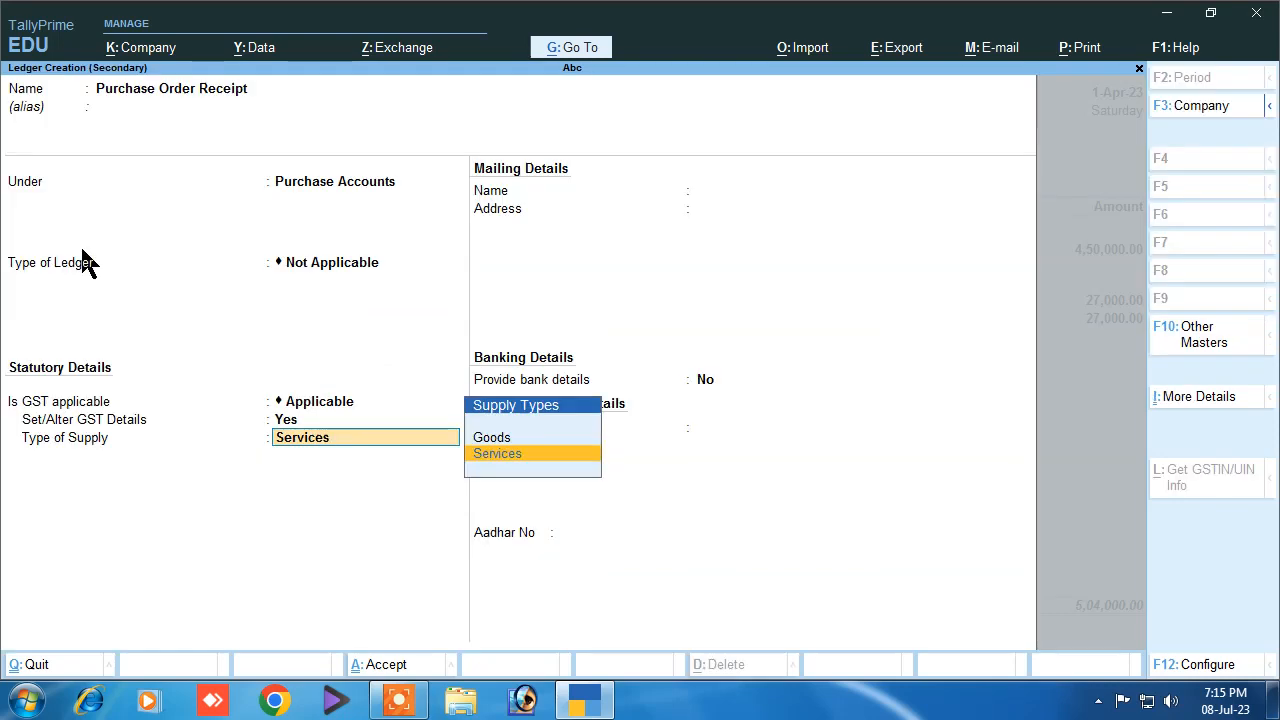
Step: Set the ledger's type of supply to Goods and save it as the receipt note's purchase ledger
{"action": "key", "text": "Up"}
{"action": "key", "text": "Return"}
{"action": "key", "text": "Return"}
{"action": "key", "text": "Return"}
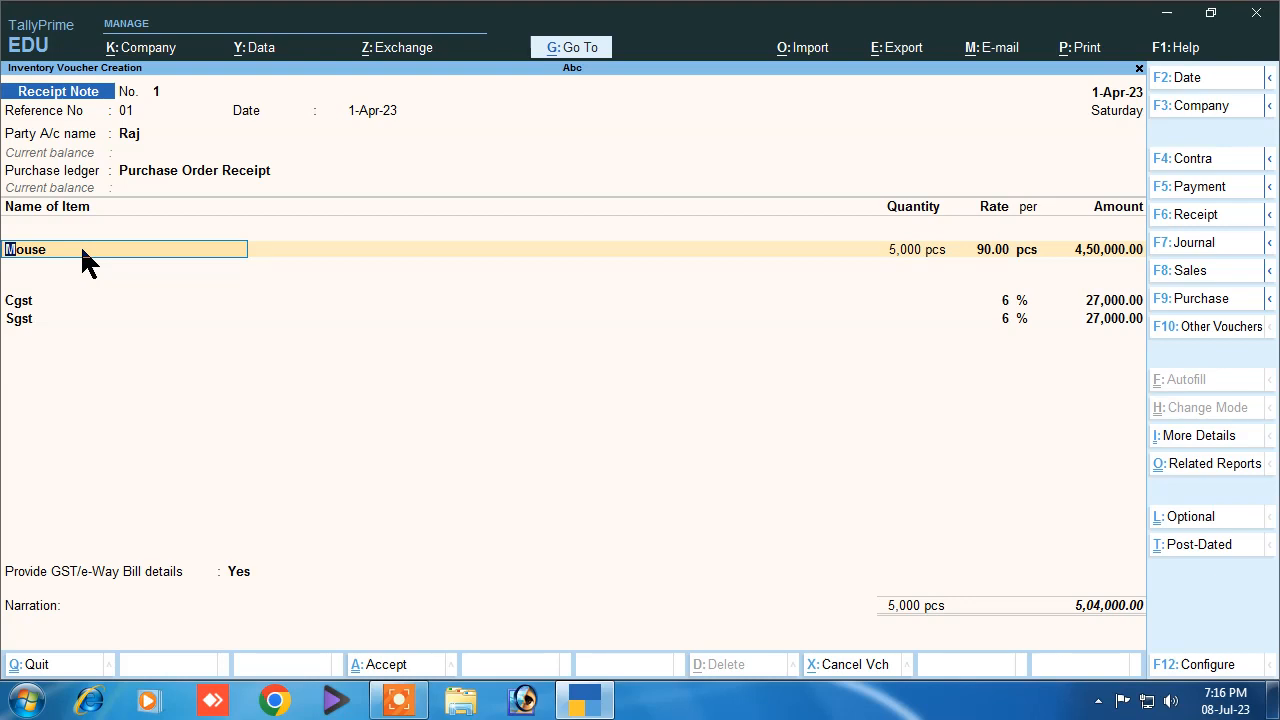
Step: Accept the receipt note's Mouse, Cgst and Sgst lines and keep Provide GST/e-Way Bill details set to Yes
{"action": "key", "text": "Return"}
{"action": "key", "text": "Return"}
{"action": "key", "text": "Return"}
{"action": "key", "text": "Return"}
{"action": "key", "text": "Return"}
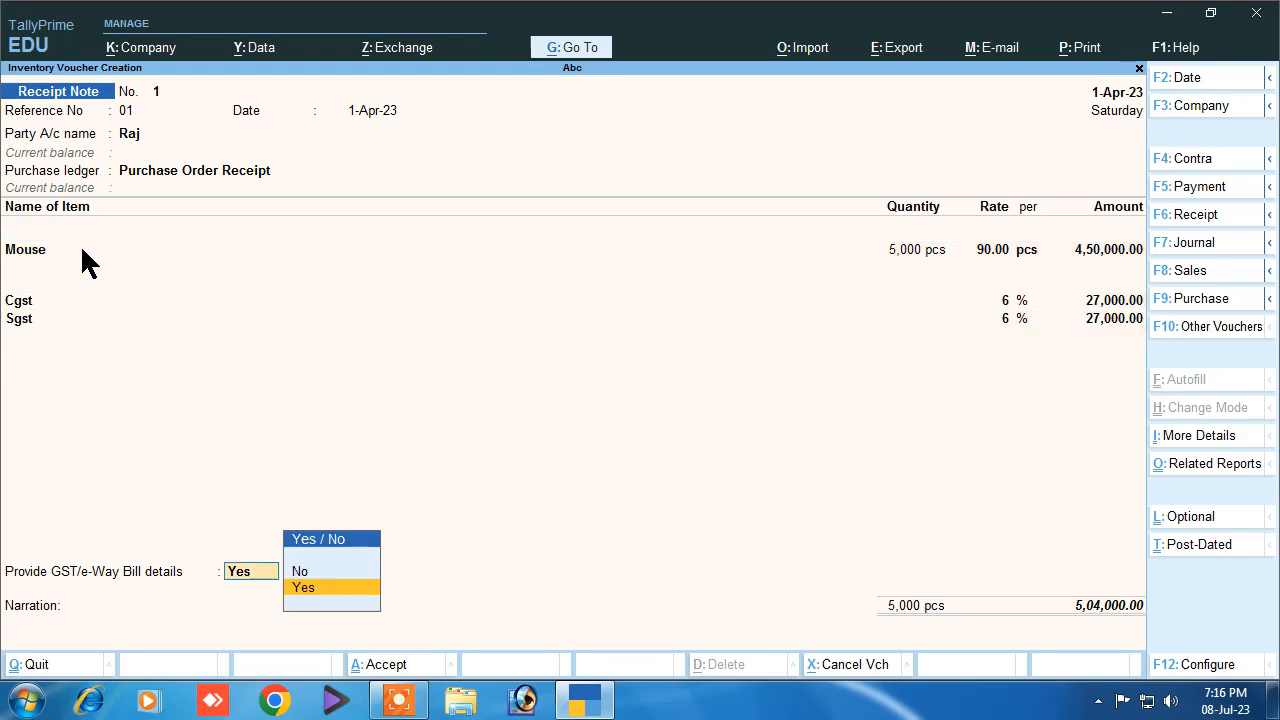
{"action": "key", "text": "Up"}
{"action": "key", "text": "Down"}
{"action": "key", "text": "Return"}
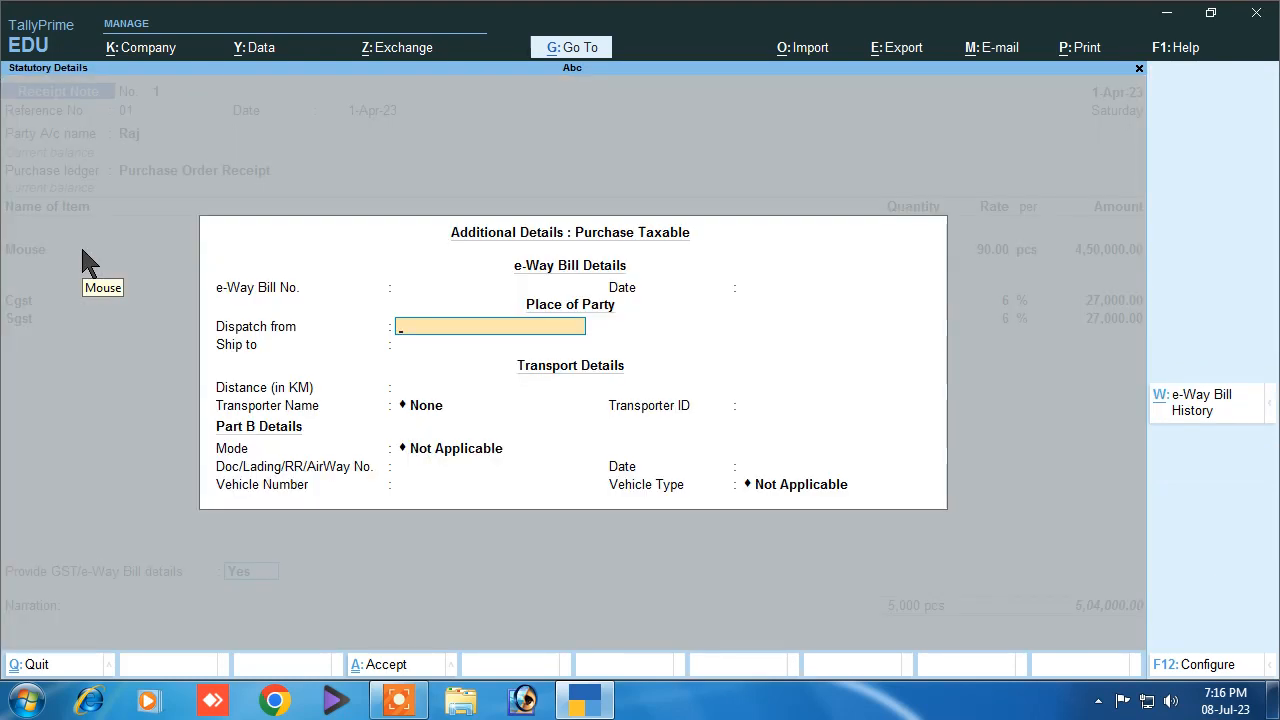
Step: Leave the receipt note's e-Way Bill, dispatch and transport details blank and accept the additional details
{"action": "key", "text": "Up"}
{"action": "key", "text": "Up"}
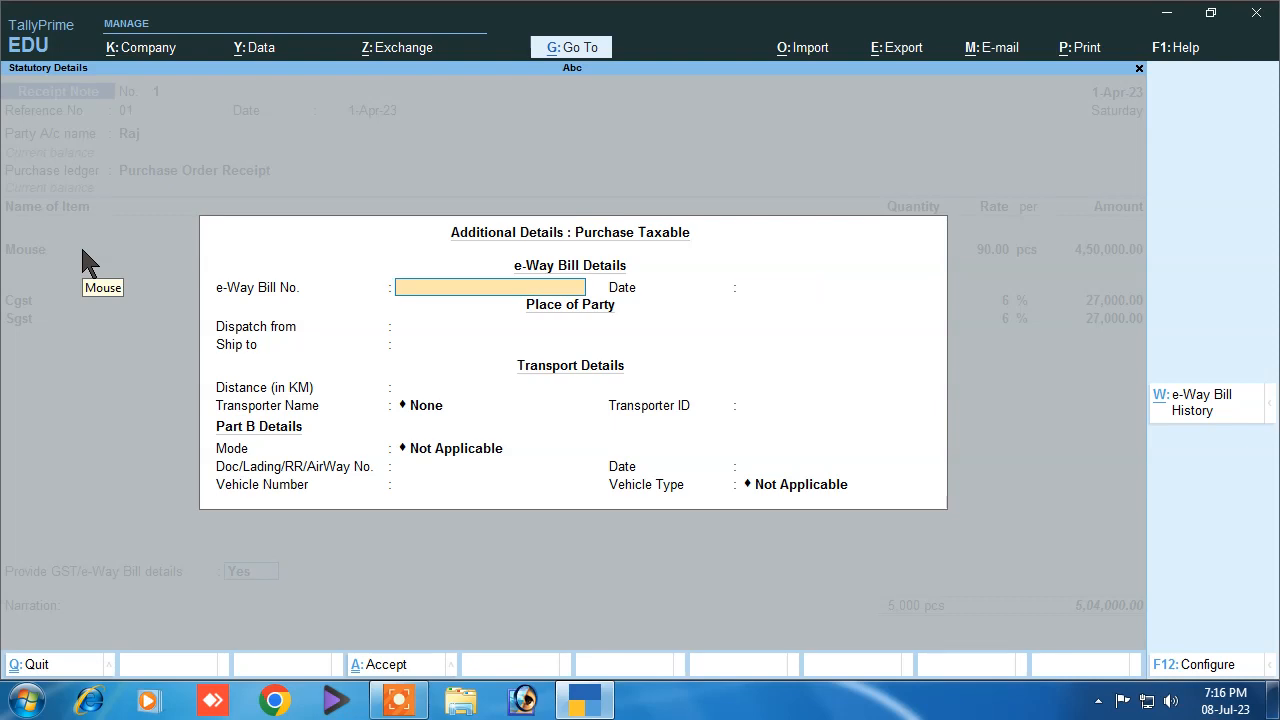
{"action": "key", "text": "Down"}
{"action": "key", "text": "Down"}
{"action": "key", "text": "Return"}
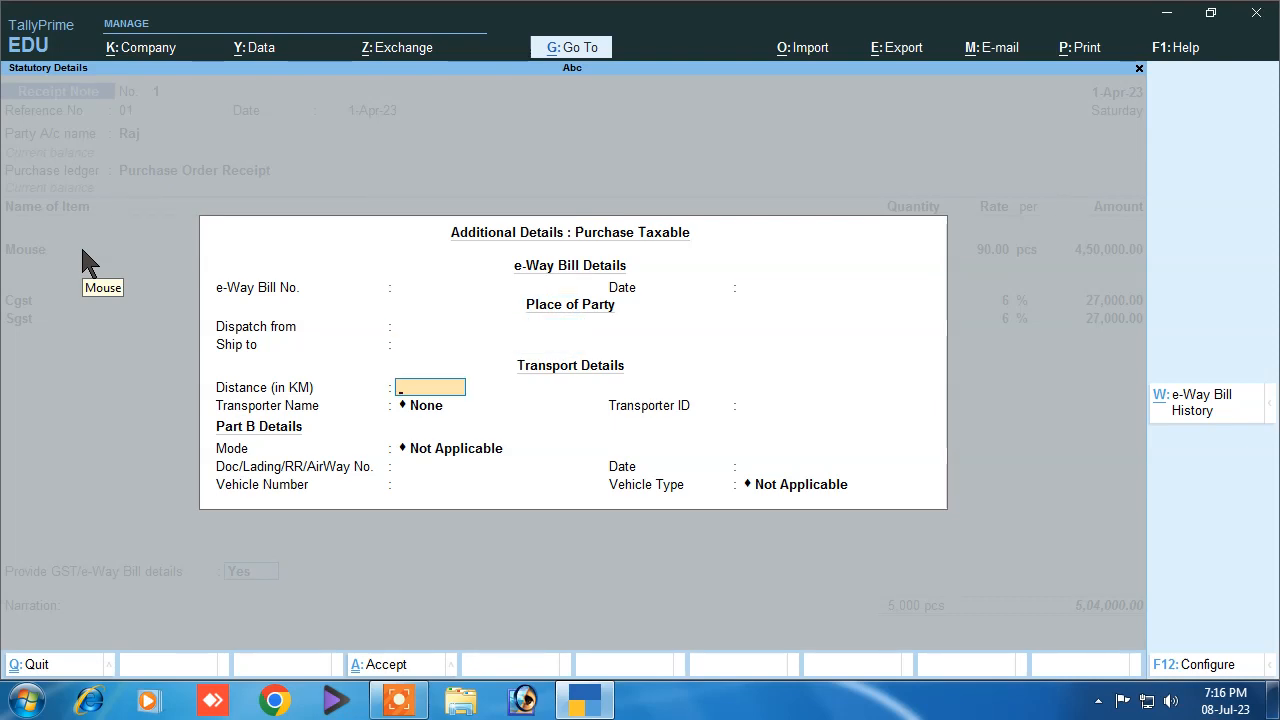
{"action": "key", "text": "Return"}
{"action": "key", "text": "Return"}
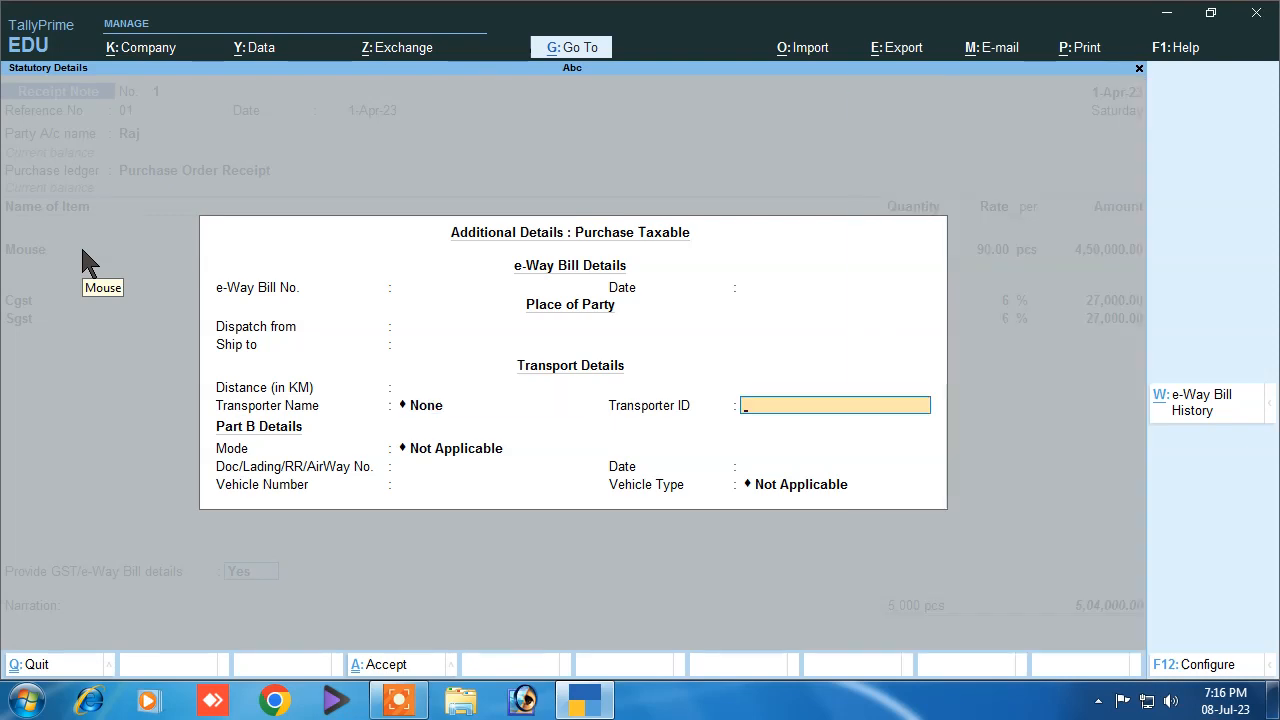
{"action": "key", "text": "ctrl+a"}
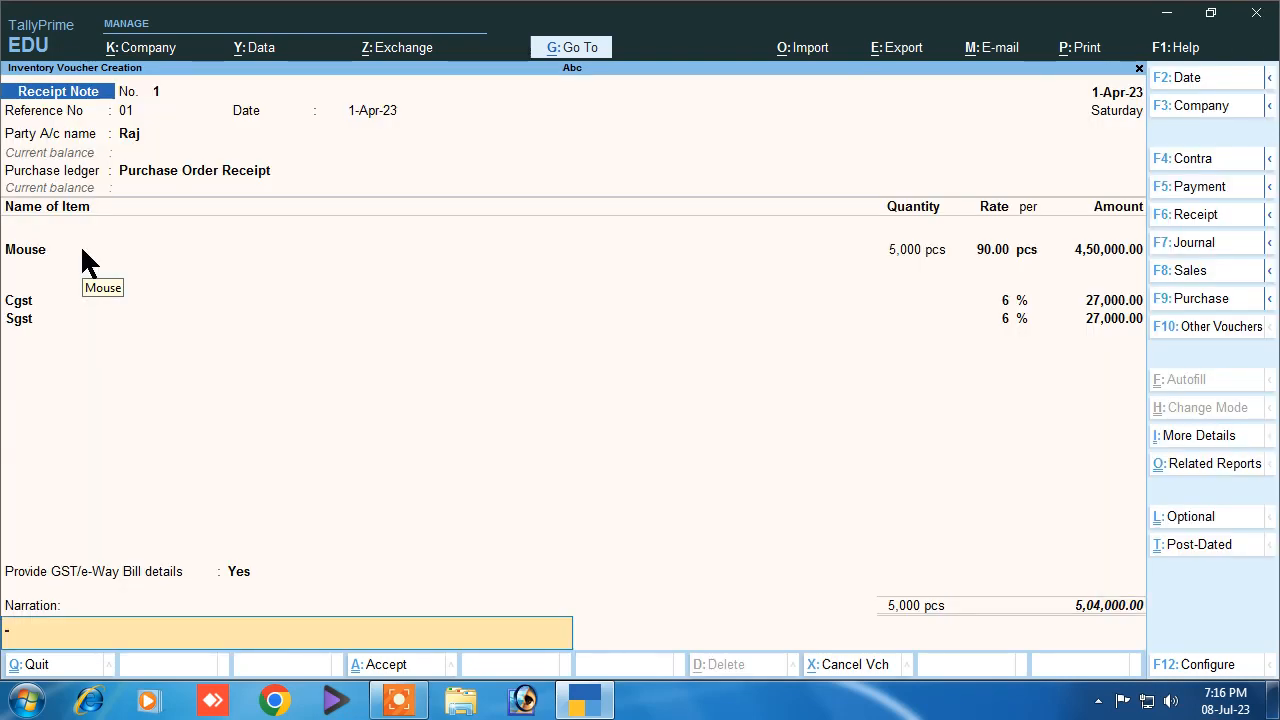
Step: Enter the narration "goods receipts" and save the receipt note
{"action": "type", "text": "reg"}
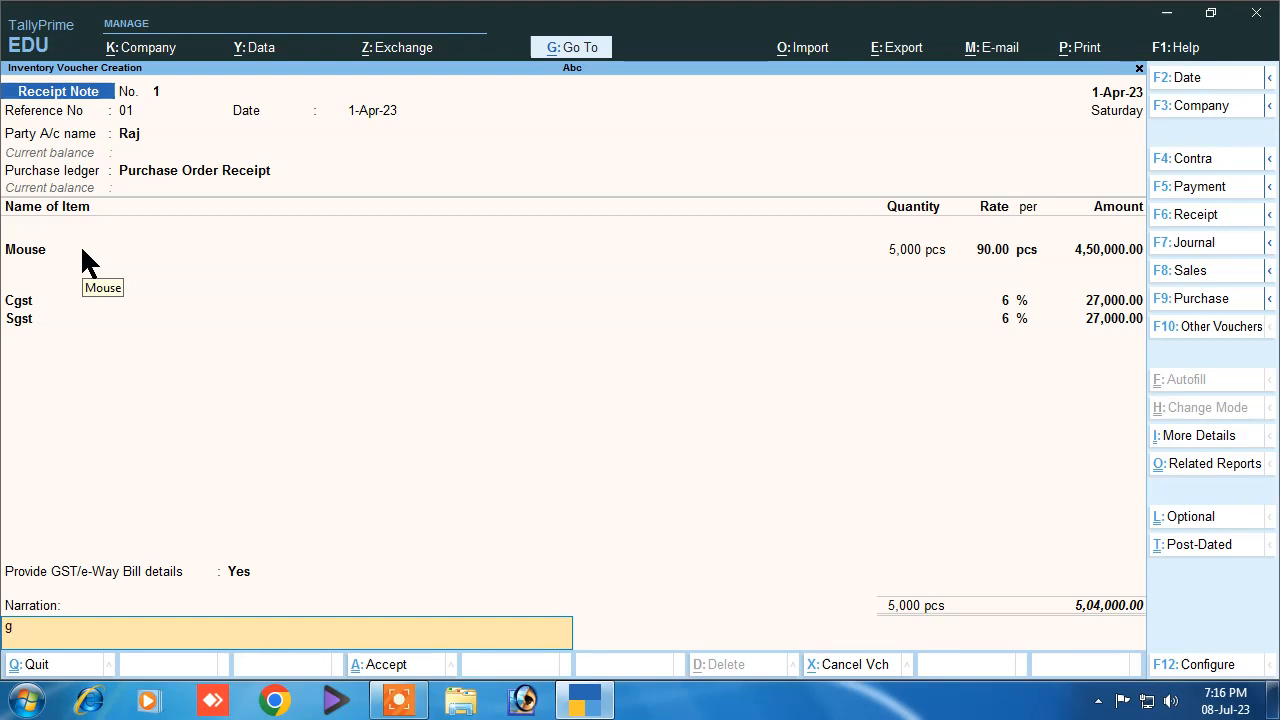
{"action": "type", "text": "oods receipts"}
{"action": "key", "text": "Return"}
{"action": "key", "text": "y"}
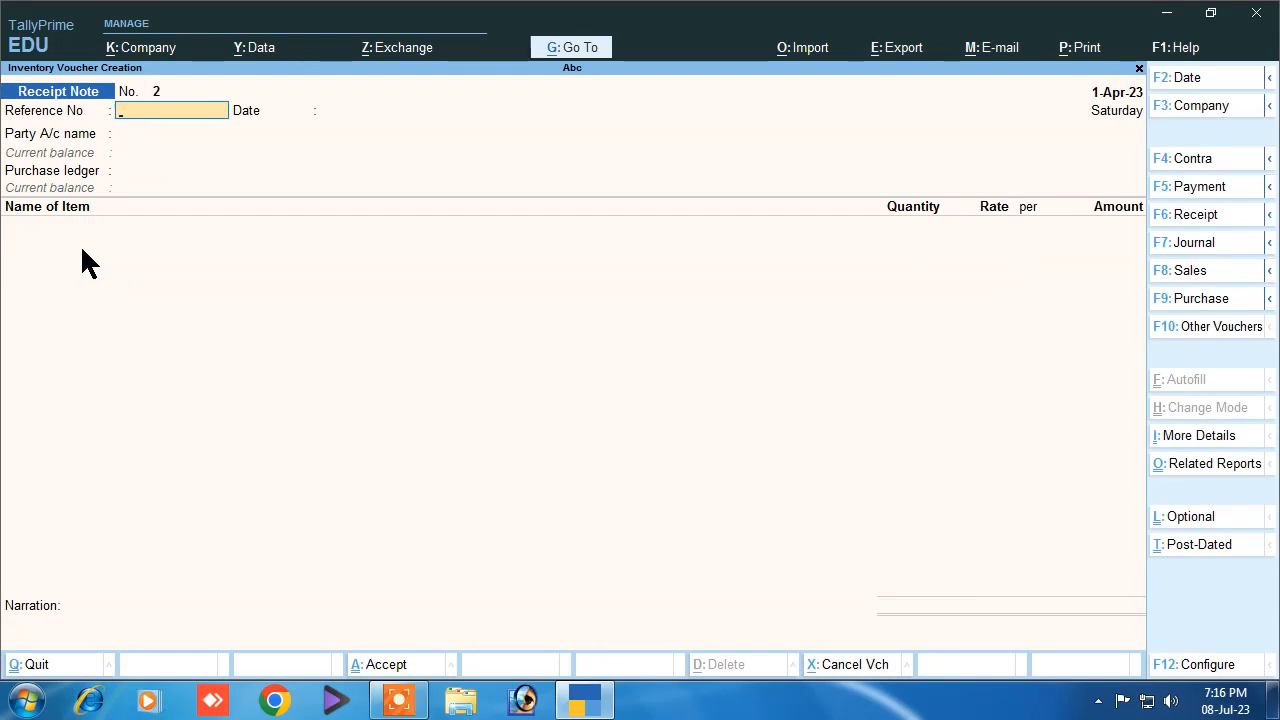
Step: Leave voucher entry and open the Statements of Inventory among the additional reports
{"action": "key", "text": "Escape"}
{"action": "key", "text": "Up"}
{"action": "key", "text": "Up"}
{"action": "key", "text": "Up"}
{"action": "key", "text": "Down"}
{"action": "key", "text": "Down"}
{"action": "key", "text": "Down"}
{"action": "key", "text": "Down"}
{"action": "key", "text": "Down"}
{"action": "key", "text": "Down"}
{"action": "key", "text": "Down"}
{"action": "key", "text": "Down"}
{"action": "key", "text": "Down"}
{"action": "key", "text": "Down"}
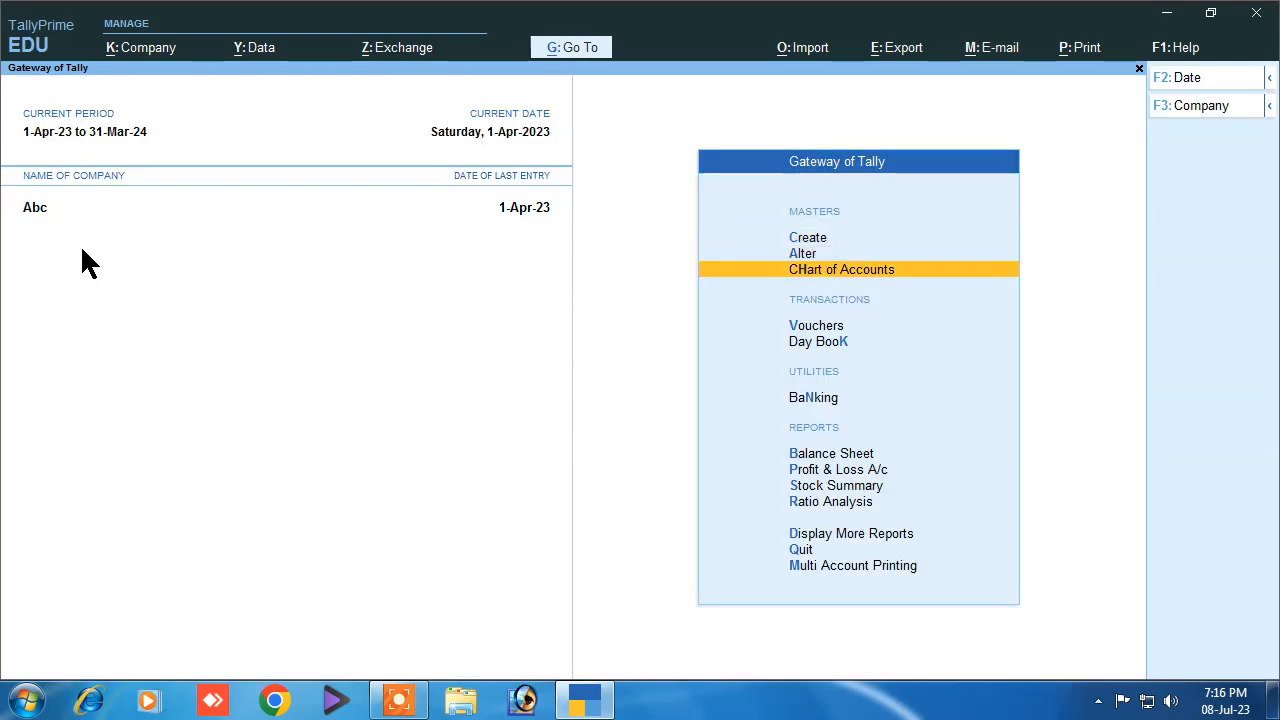
{"action": "key", "text": "Return"}
{"action": "key", "text": "Down"}
{"action": "key", "text": "Down"}
{"action": "key", "text": "Down"}
{"action": "key", "text": "Down"}
{"action": "key", "text": "Down"}
{"action": "key", "text": "Down"}
{"action": "key", "text": "Down"}
{"action": "key", "text": "Down"}
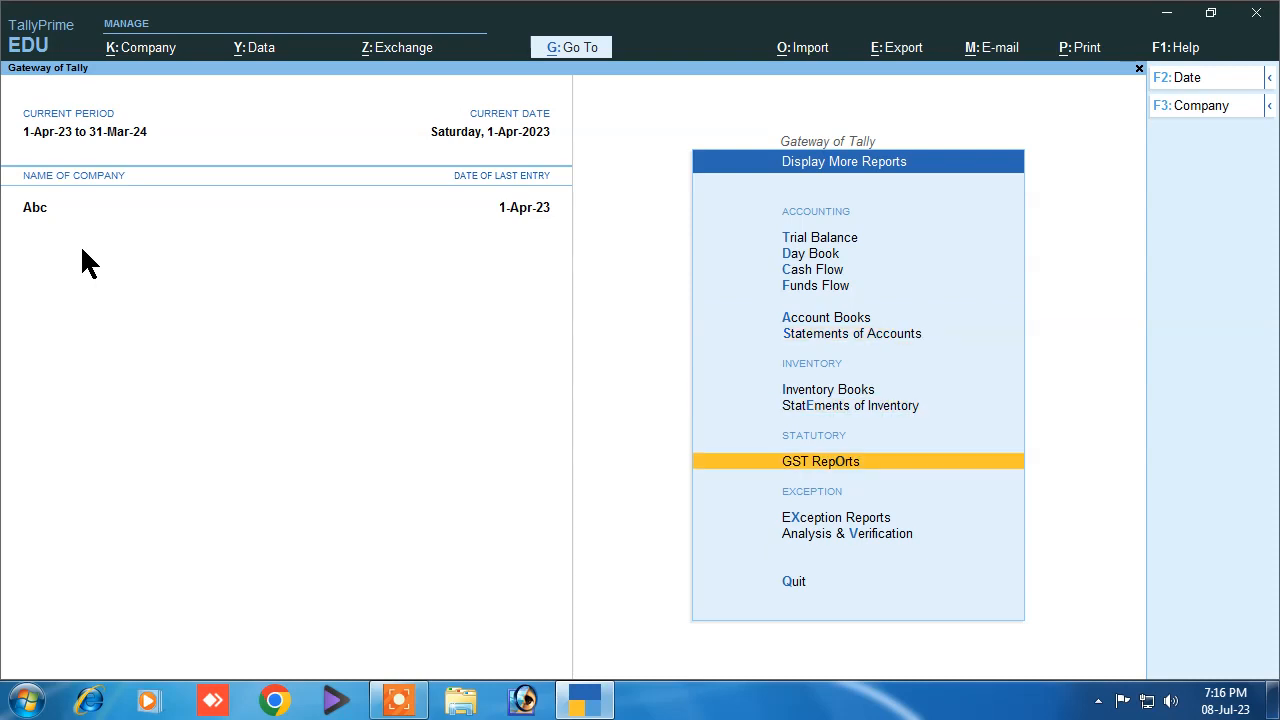
{"action": "key", "text": "Up"}
{"action": "key", "text": "Return"}
Step: View the purchase order outstandings for all orders and return to the inventory statements
{"action": "key", "text": "Down"}
{"action": "key", "text": "Down"}
{"action": "key", "text": "Down"}
{"action": "key", "text": "Down"}
{"action": "key", "text": "Down"}
{"action": "key", "text": "Down"}
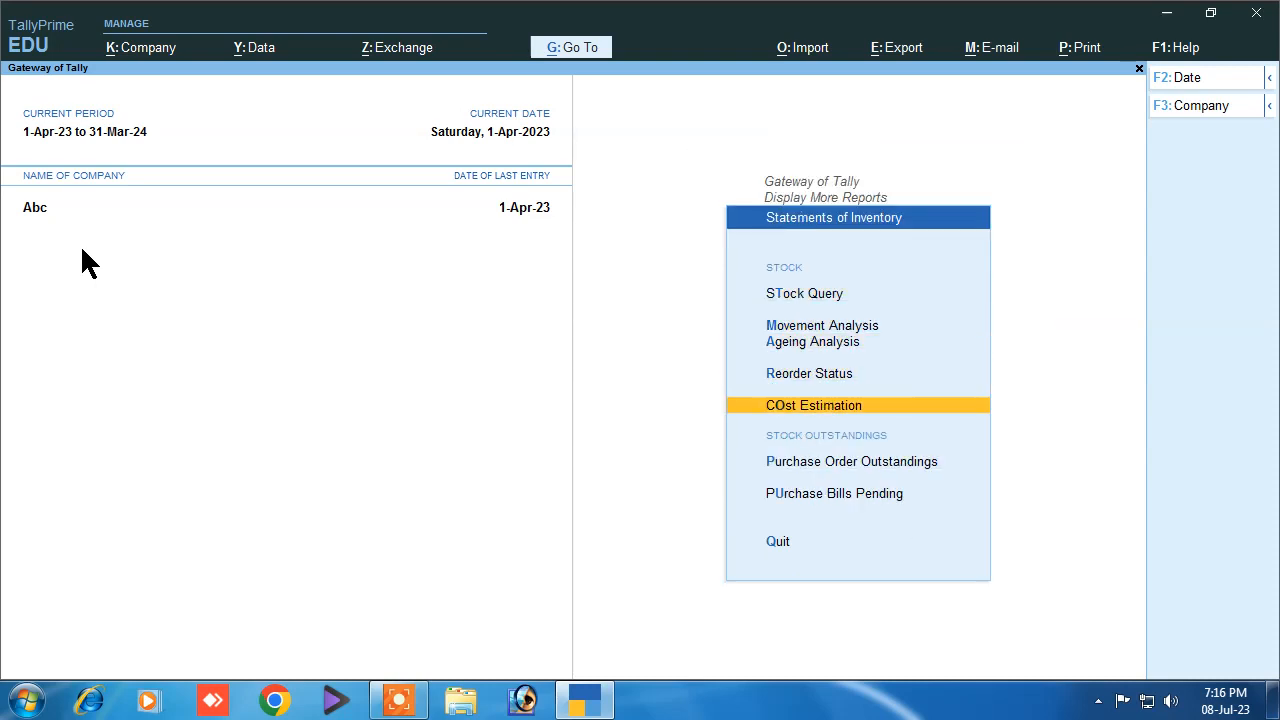
{"action": "key", "text": "Up"}
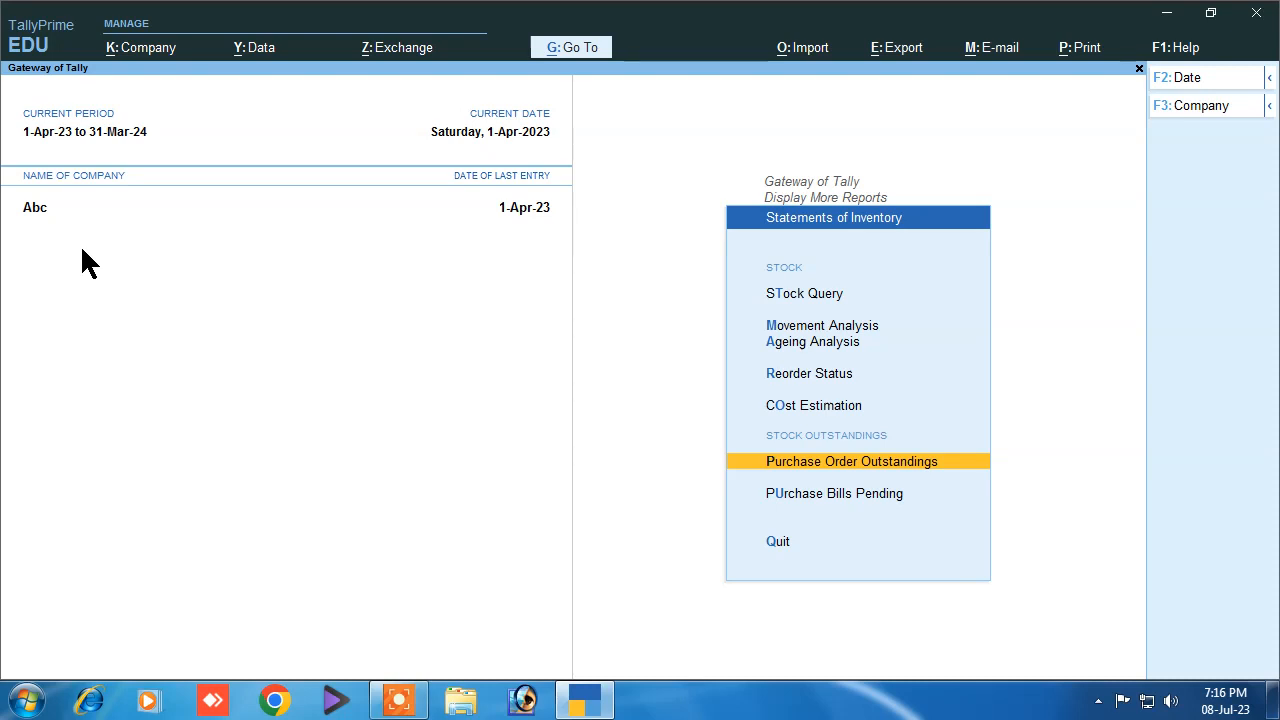
{"action": "key", "text": "Return"}
{"action": "key", "text": "Down"}
{"action": "key", "text": "Down"}
{"action": "key", "text": "Down"}
{"action": "key", "text": "Down"}
{"action": "key", "text": "Down"}
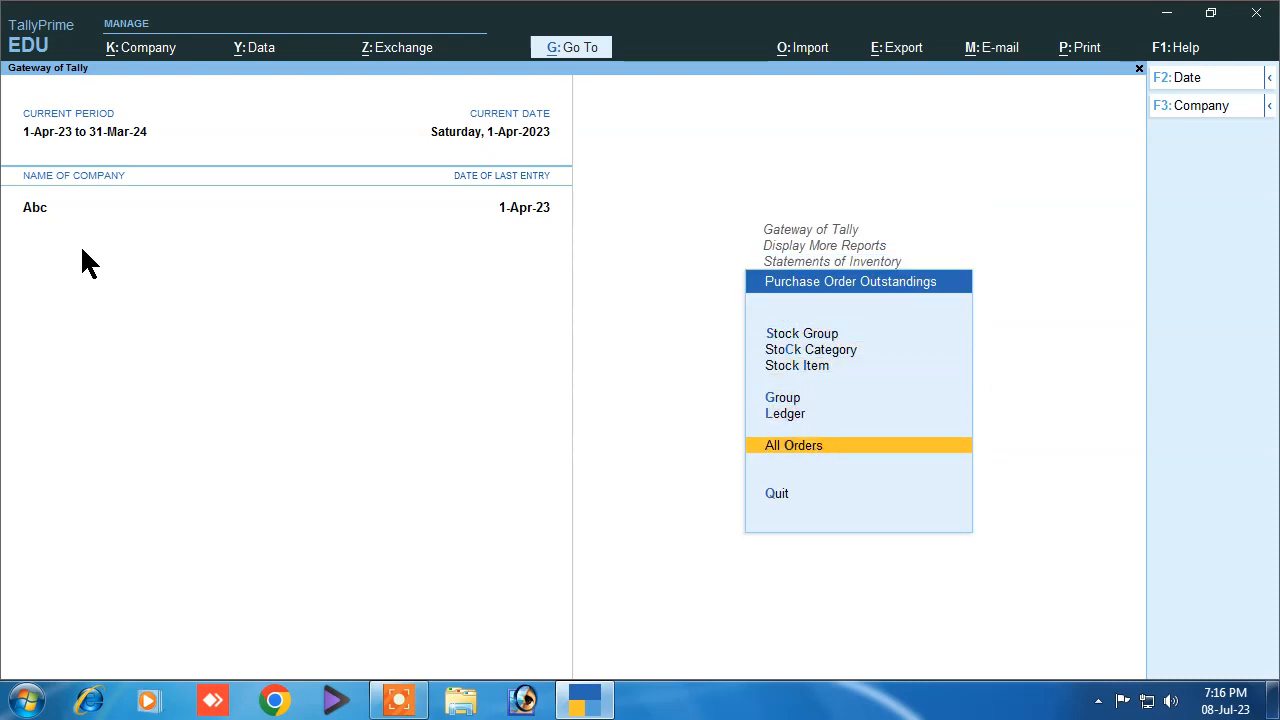
{"action": "key", "text": "Return"}
{"action": "key", "text": "Escape"}
{"action": "key", "text": "Escape"}
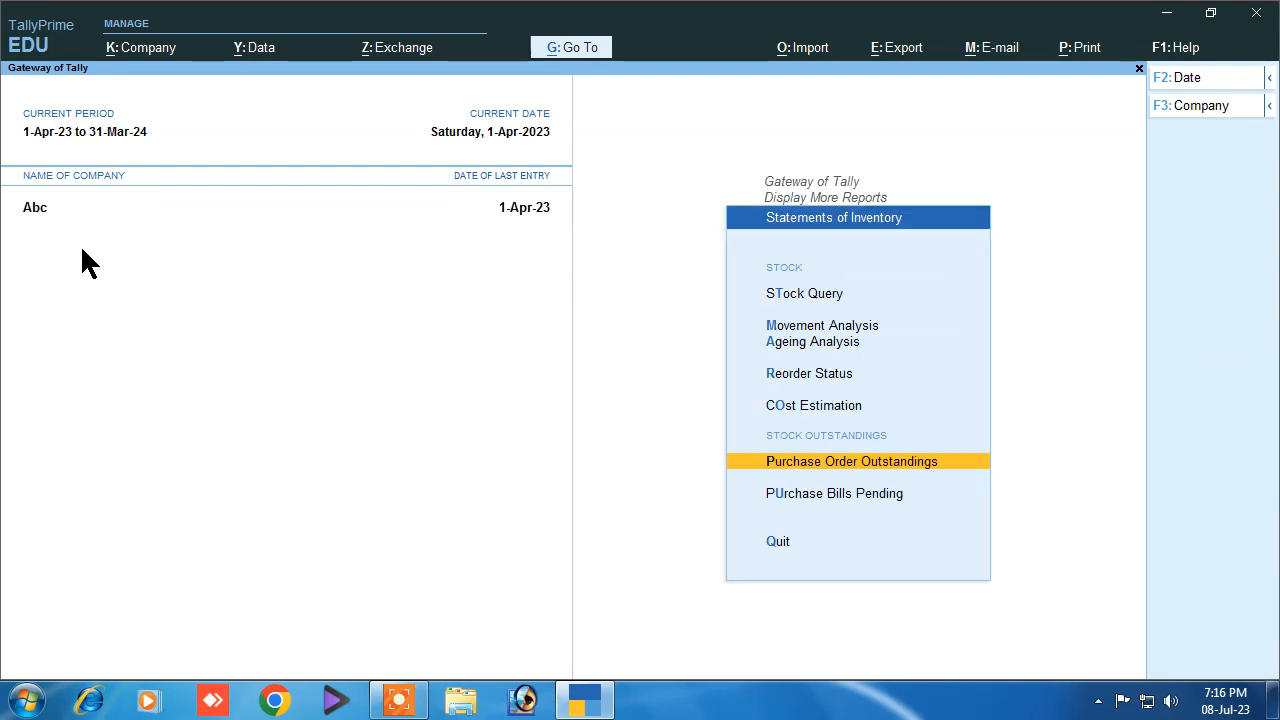
Step: Run a stock query on the Mouse item to check its stock and godown details, and return to the Gateway of Tally
{"action": "key", "text": "Up"}
{"action": "key", "text": "Up"}
{"action": "key", "text": "Up"}
{"action": "key", "text": "Up"}
{"action": "key", "text": "Up"}
{"action": "key", "text": "Return"}
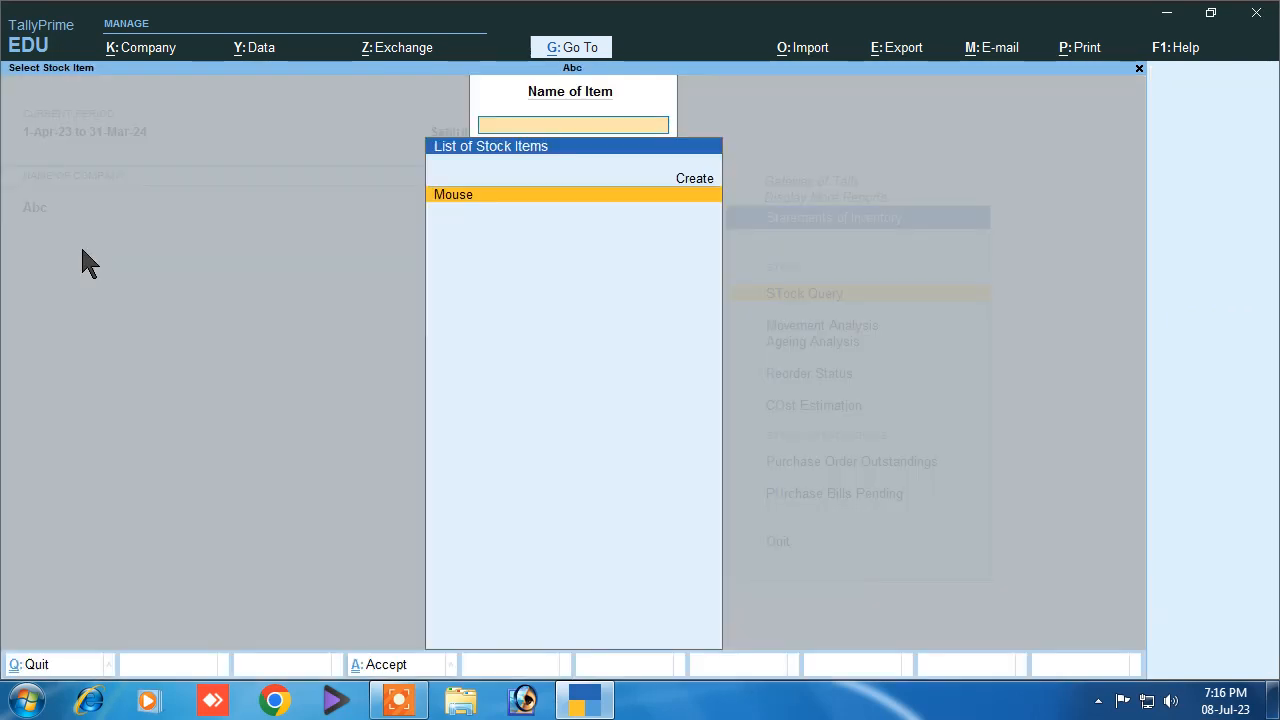
{"action": "key", "text": "Return"}
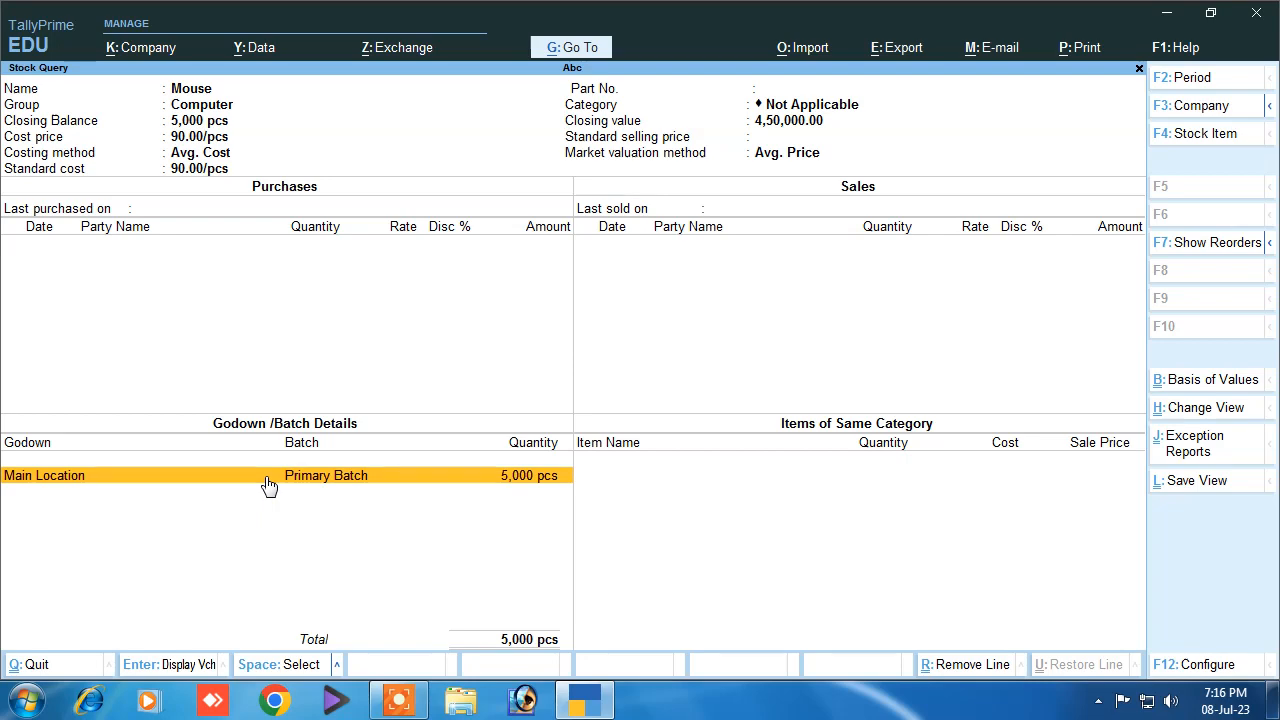
{"action": "key", "text": "Escape"}
{"action": "key", "text": "Escape"}
{"action": "key", "text": "Home"}
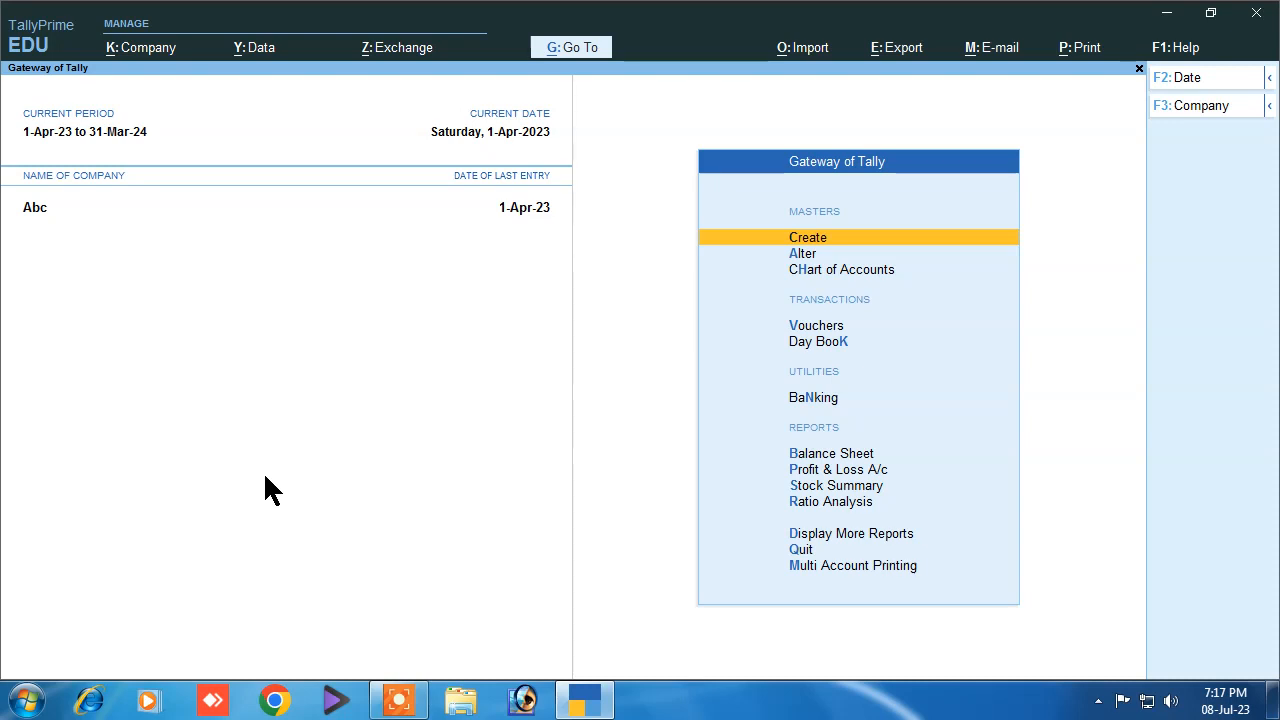
Step: Show the inactive voucher types in voucher entry and activate the Rejections Out voucher type
{"action": "key", "text": "Down"}
{"action": "key", "text": "Down"}
{"action": "key", "text": "Down"}
{"action": "key", "text": "Up"}
{"action": "key", "text": "Return"}
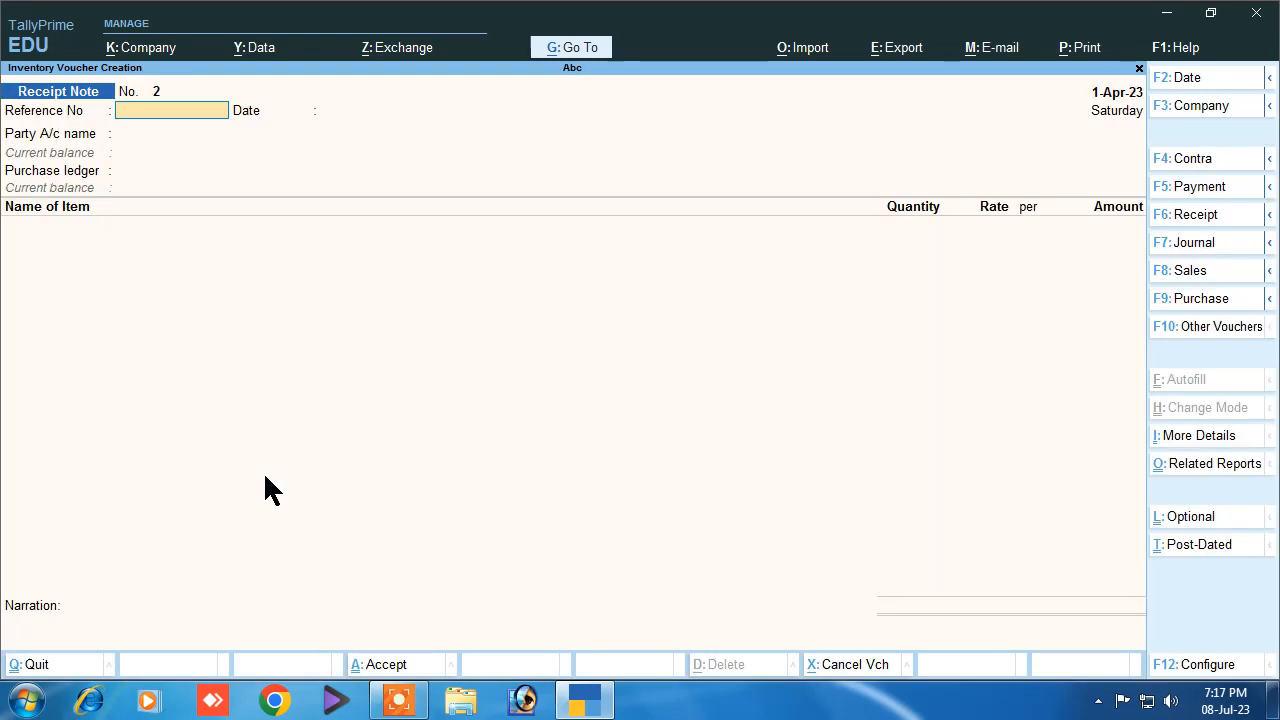
{"action": "left_click", "coordinate": [1168, 338]}
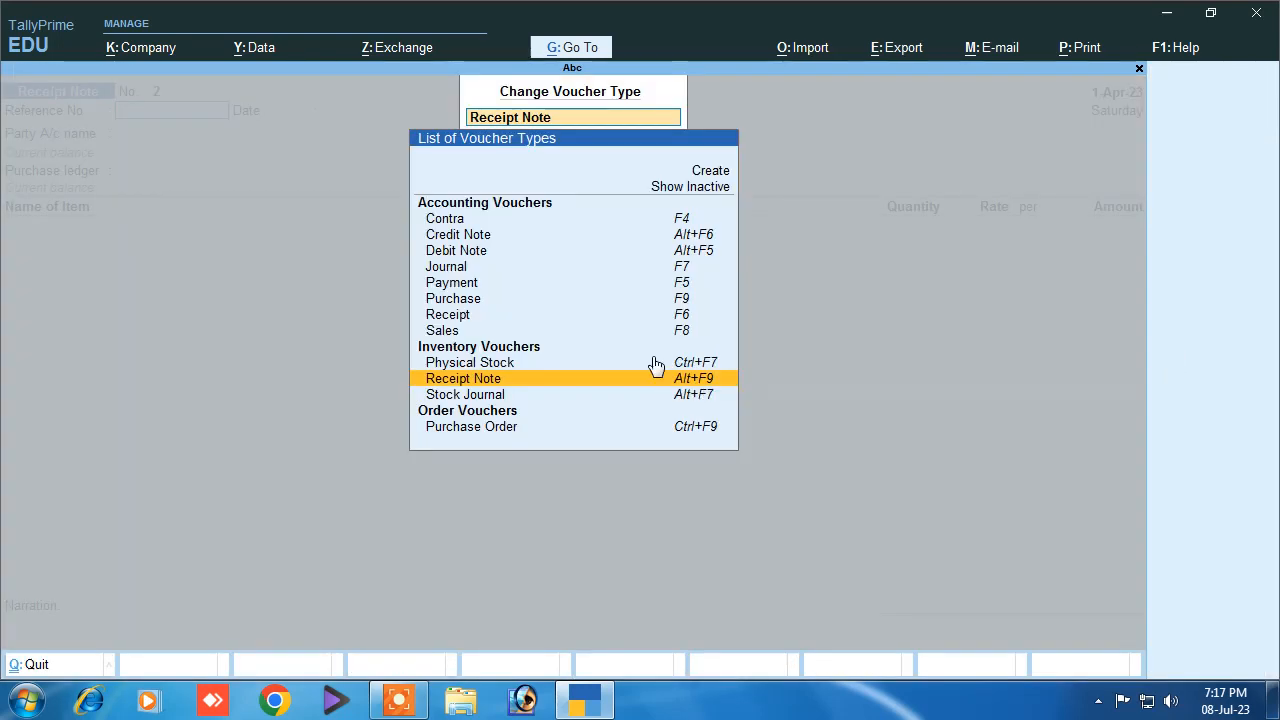
{"action": "left_click", "coordinate": [675, 190]}
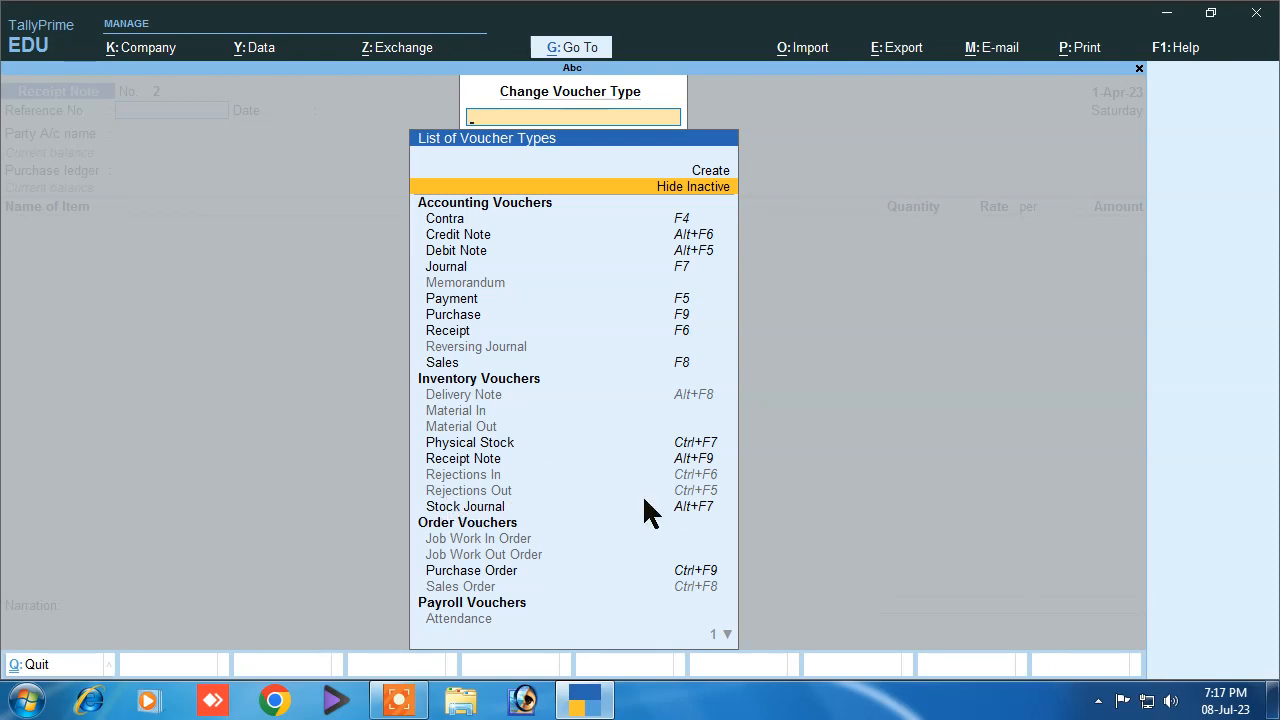
{"action": "left_click", "coordinate": [503, 494]}
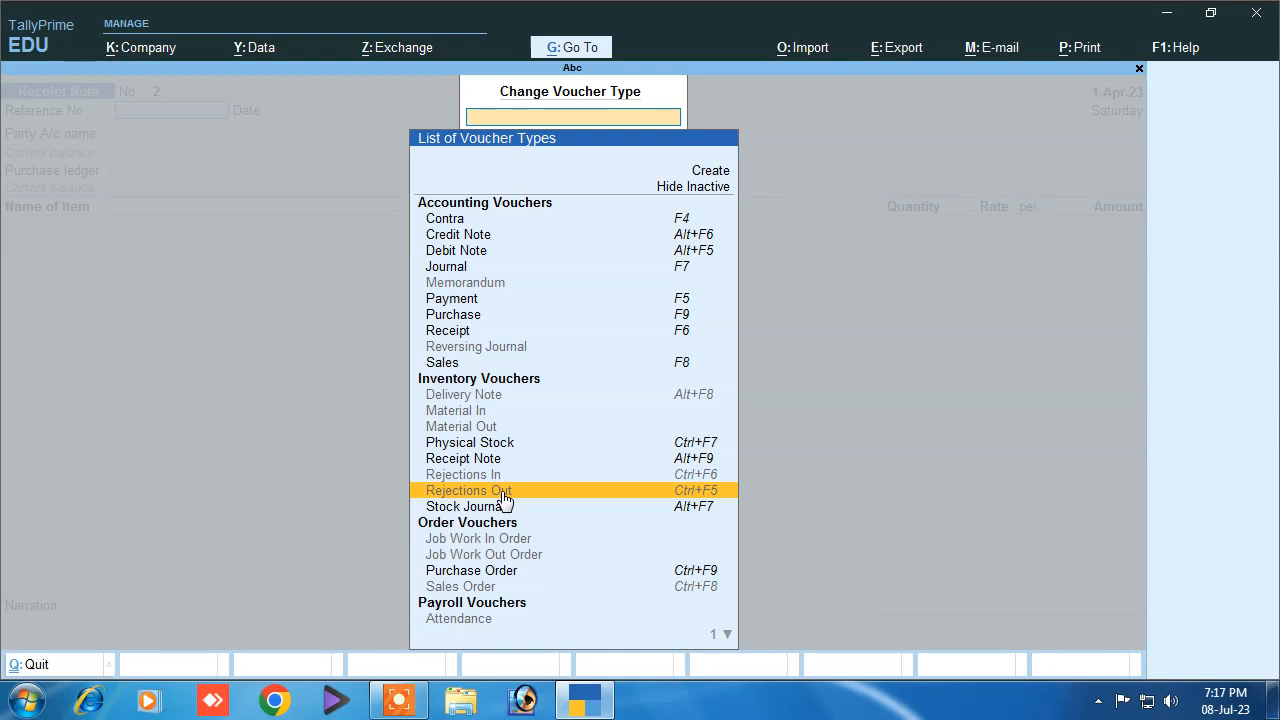
{"action": "left_click", "coordinate": [503, 494]}
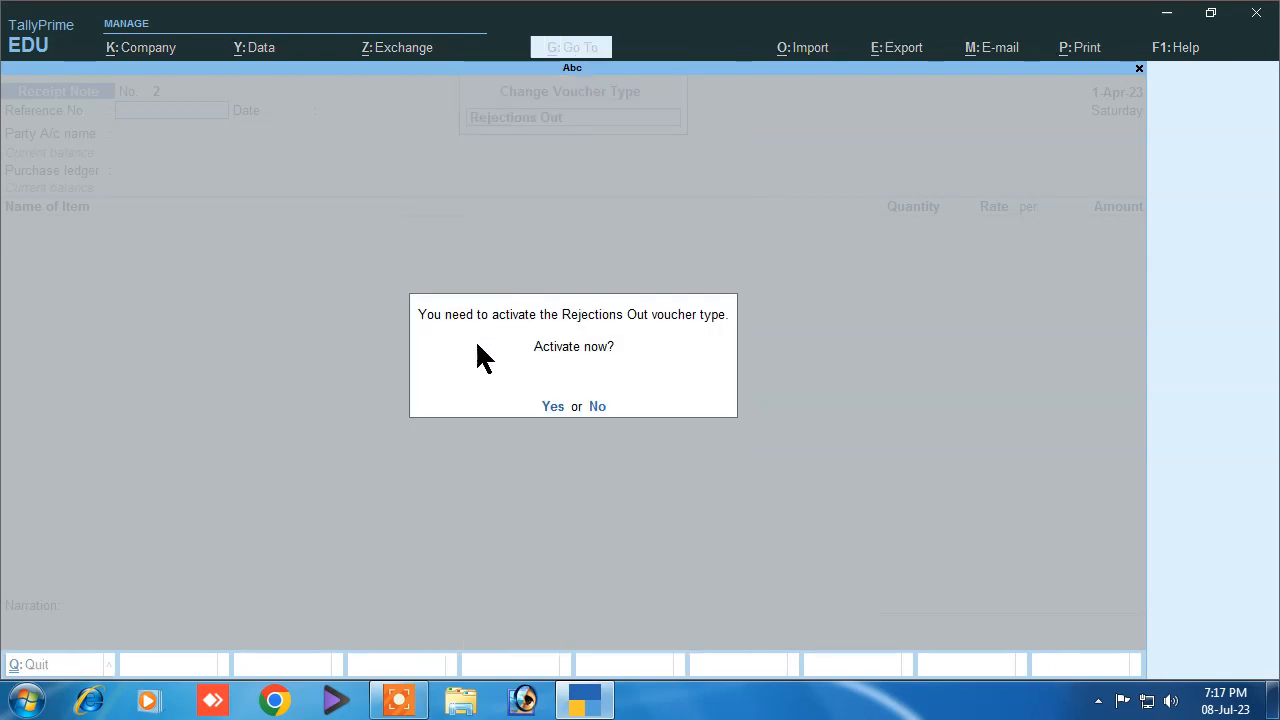
{"action": "left_click", "coordinate": [548, 407]}
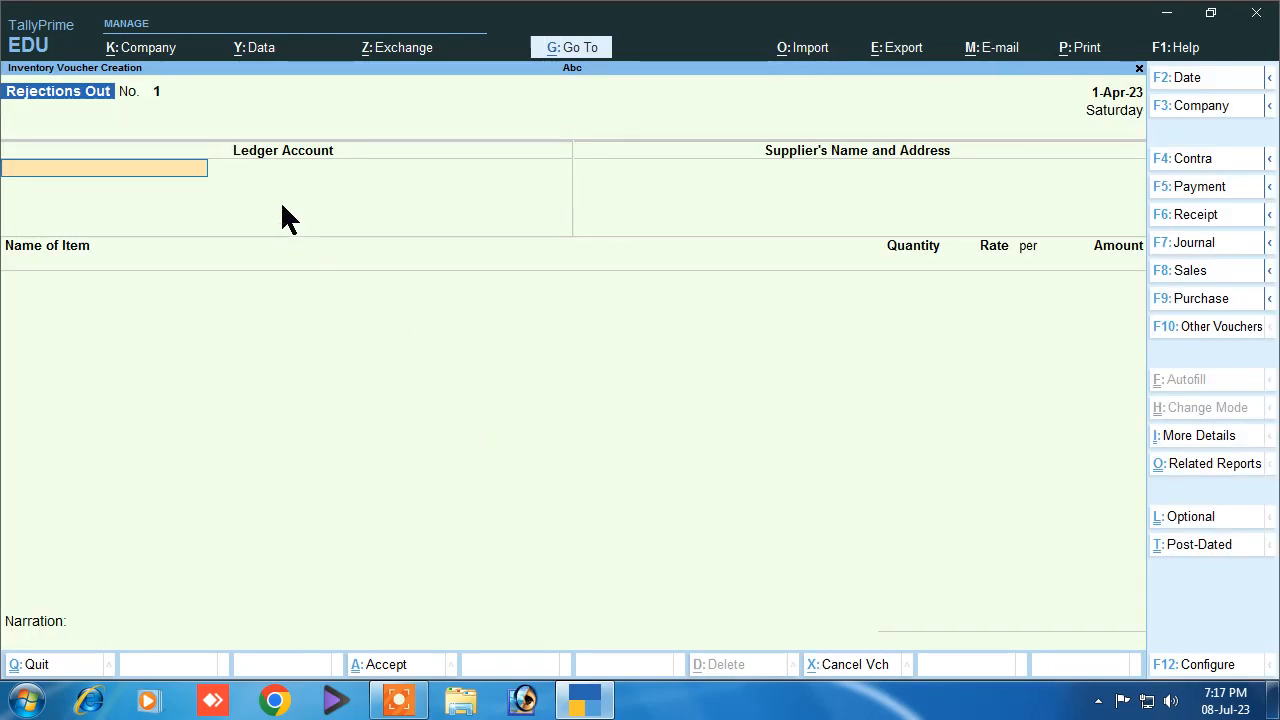
Step: Select the supplier's ledger as the rejection voucher's party and accept the supplier's name and address
{"action": "key", "text": "Down"}
{"action": "key", "text": "Down"}
{"action": "key", "text": "Return"}
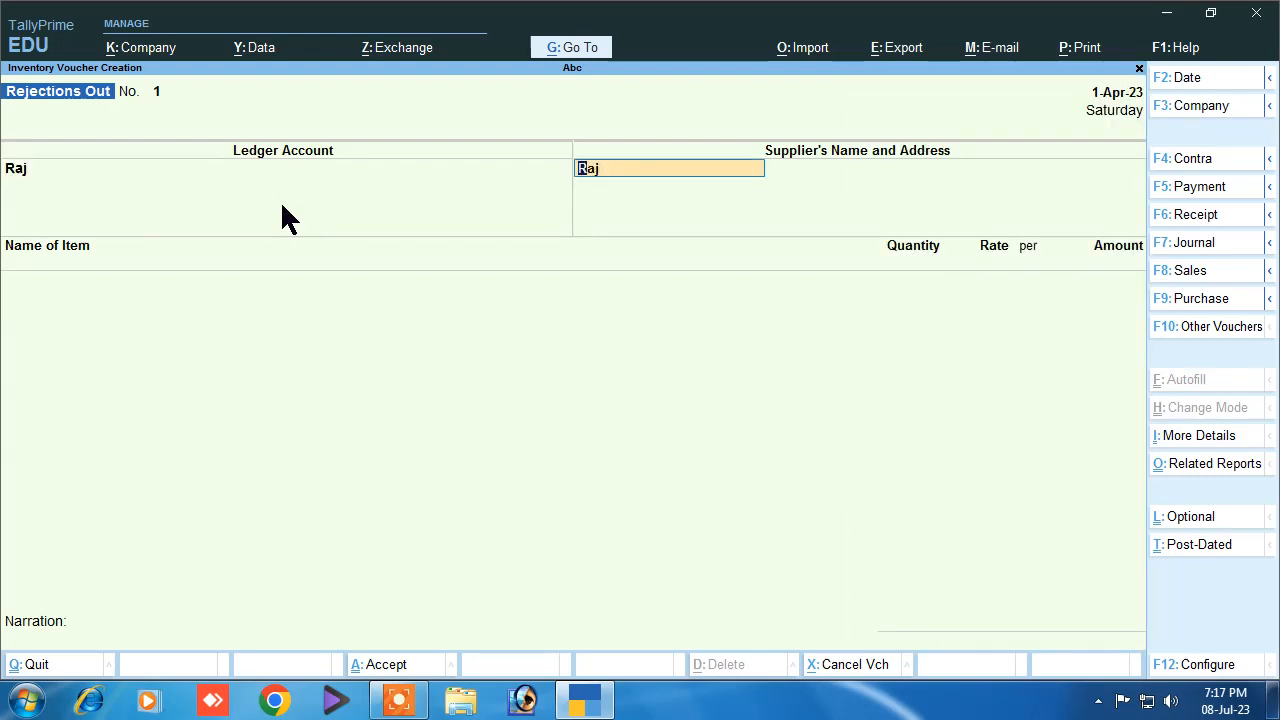
{"action": "key", "text": "Return"}
{"action": "key", "text": "Return"}
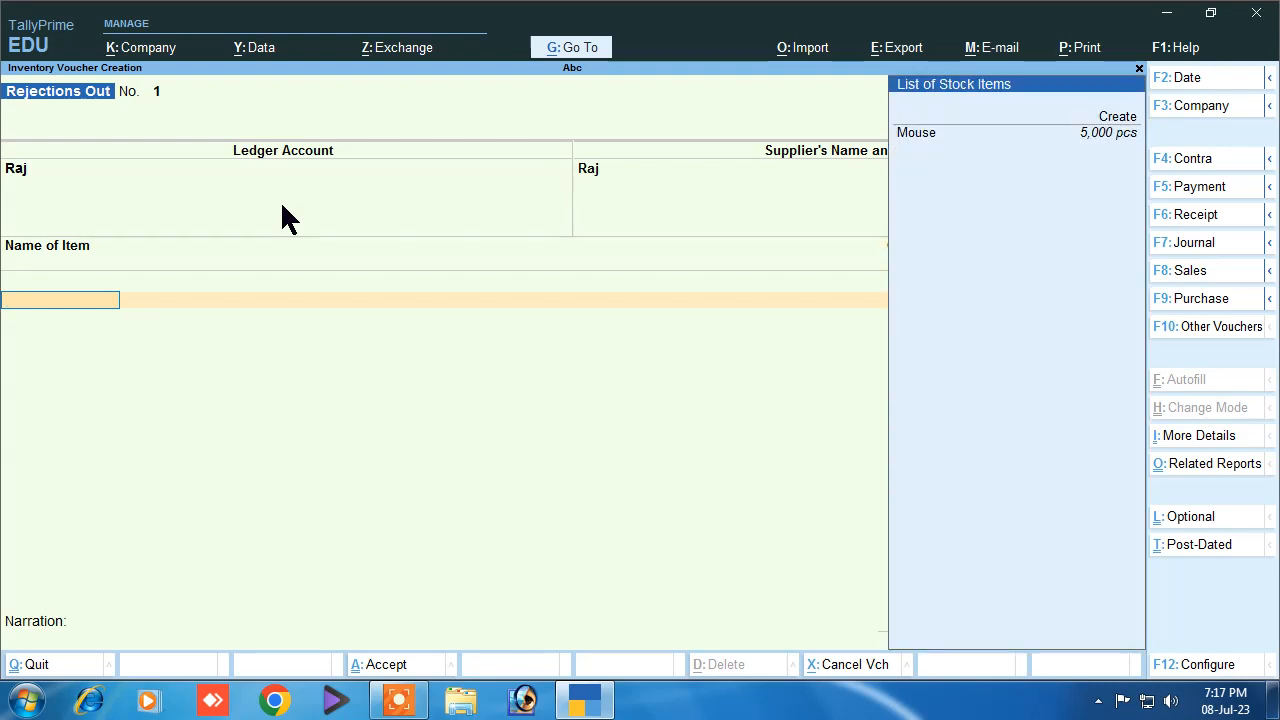
Step: Add the Mouse item to the rejection voucher and allocate it to tracking number 01
{"action": "key", "text": "Down"}
{"action": "key", "text": "Return"}
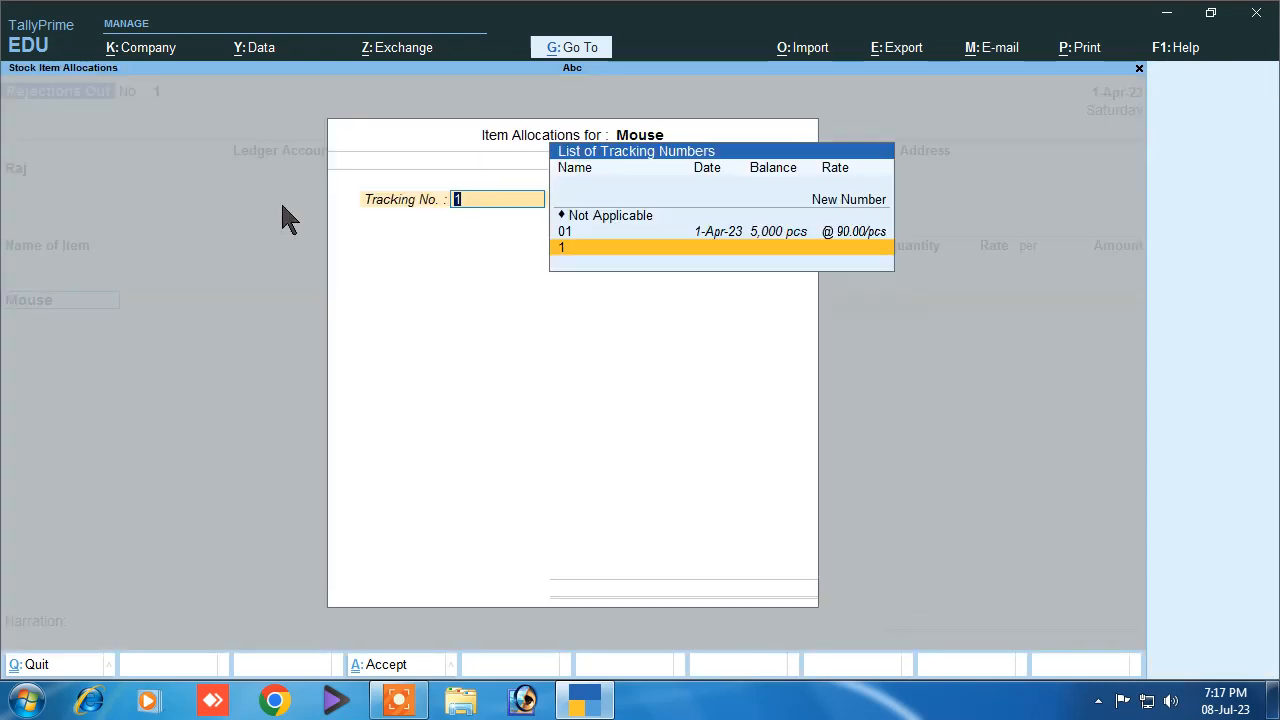
{"action": "key", "text": "Up"}
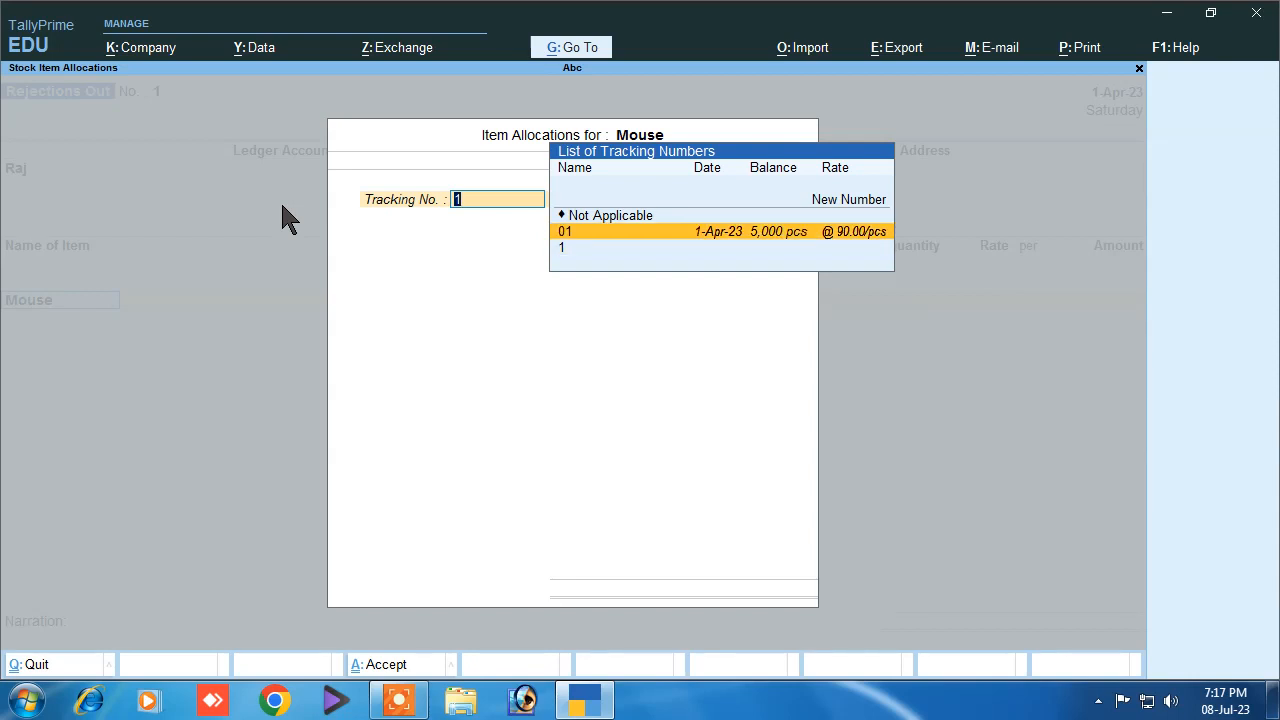
{"action": "key", "text": "Return"}
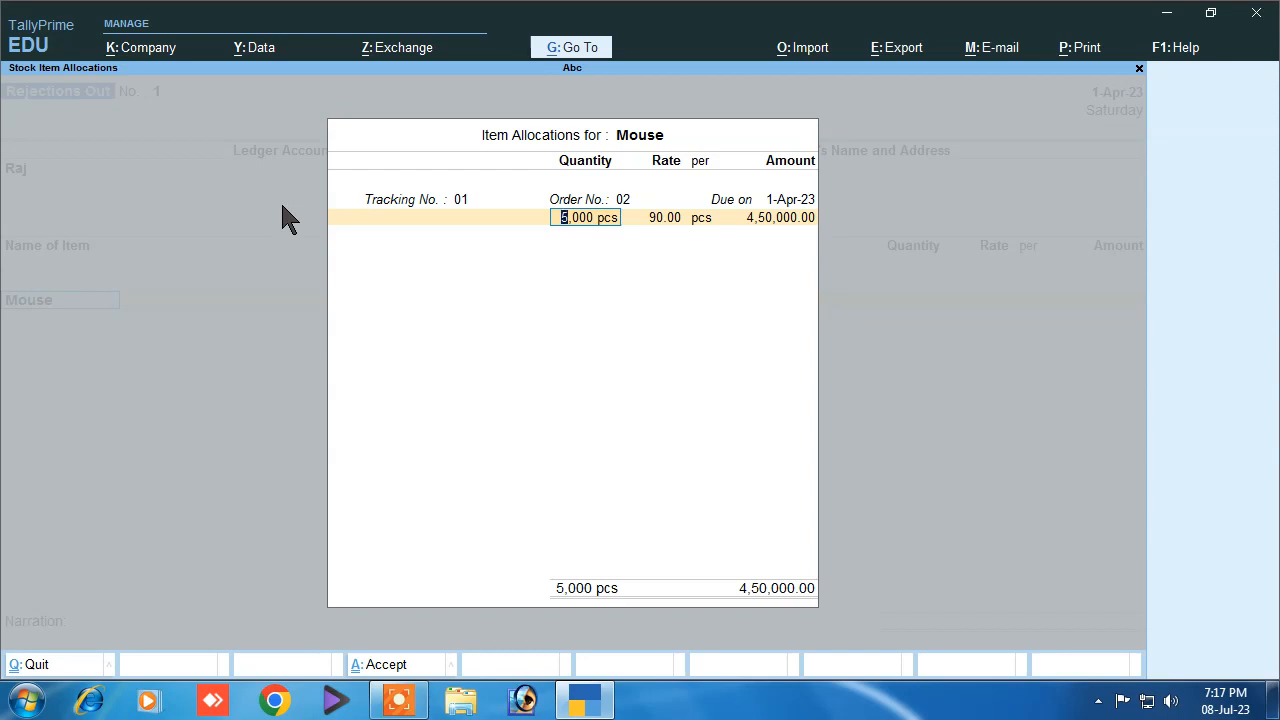
Step: Set the rejected quantity to 20 pcs at the 90.00 rate and save the Rejections Out voucher
{"action": "type", "text": "20"}
{"action": "key", "text": "Return"}
{"action": "key", "text": "Return"}
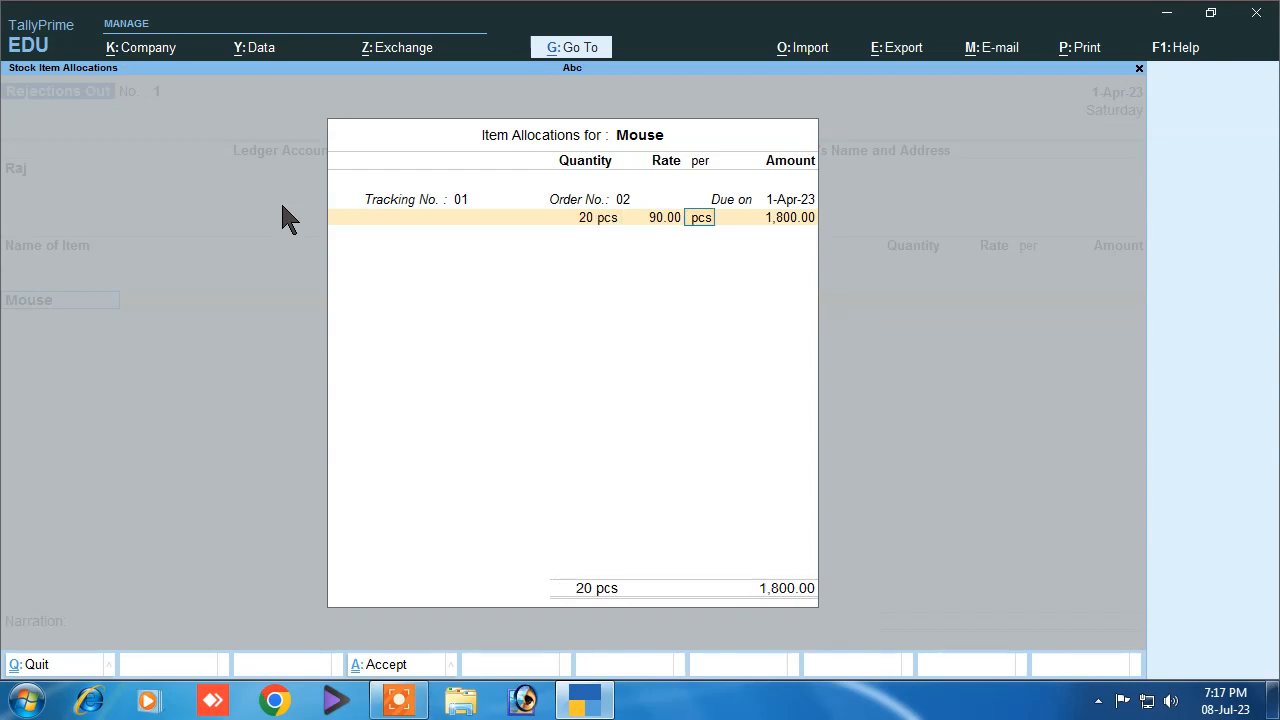
{"action": "key", "text": "Return"}
{"action": "key", "text": "Return"}
{"action": "key", "text": "Return"}
{"action": "key", "text": "Return"}
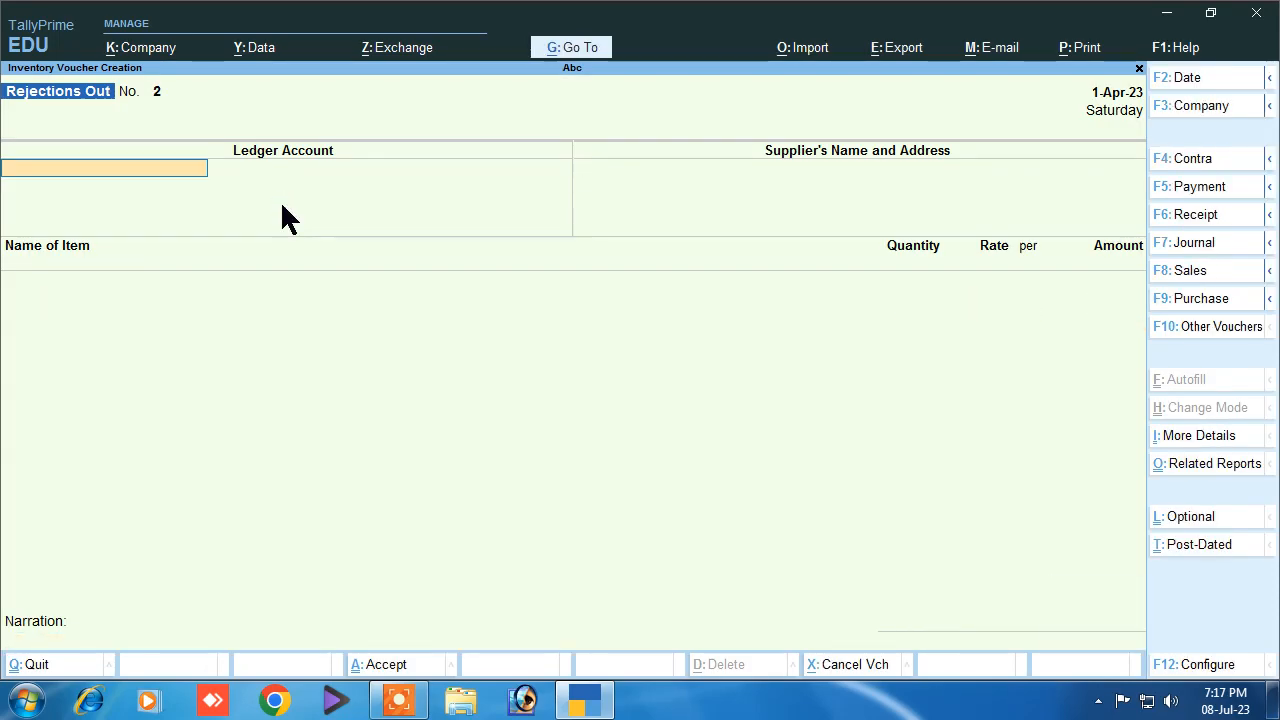
Step: Quit Rejections Out voucher entry and reopen the Statements of Inventory reports
{"action": "key", "text": "Escape"}
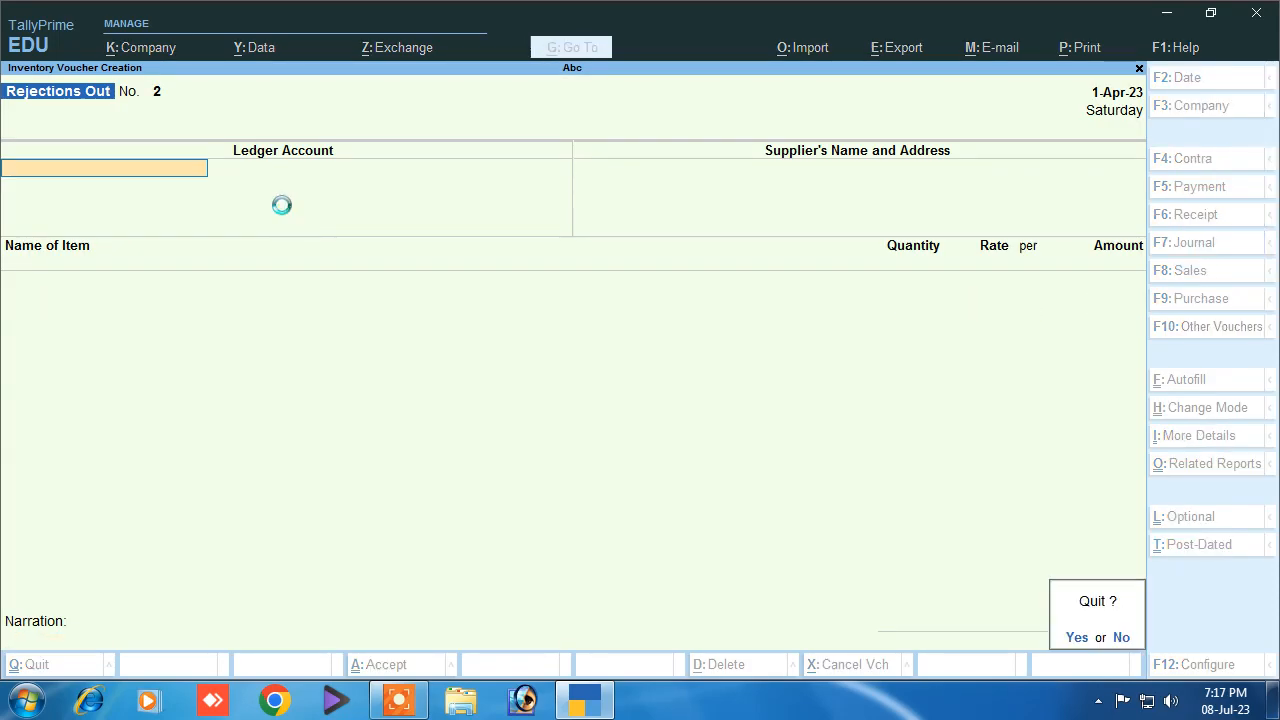
{"action": "key", "text": "y"}
{"action": "key", "text": "Escape"}
{"action": "key", "text": "n"}
{"action": "key", "text": "Down"}
{"action": "key", "text": "Down"}
{"action": "key", "text": "Down"}
{"action": "key", "text": "Down"}
{"action": "key", "text": "Down"}
{"action": "key", "text": "Down"}
{"action": "key", "text": "Down"}
{"action": "key", "text": "Down"}
{"action": "key", "text": "Down"}
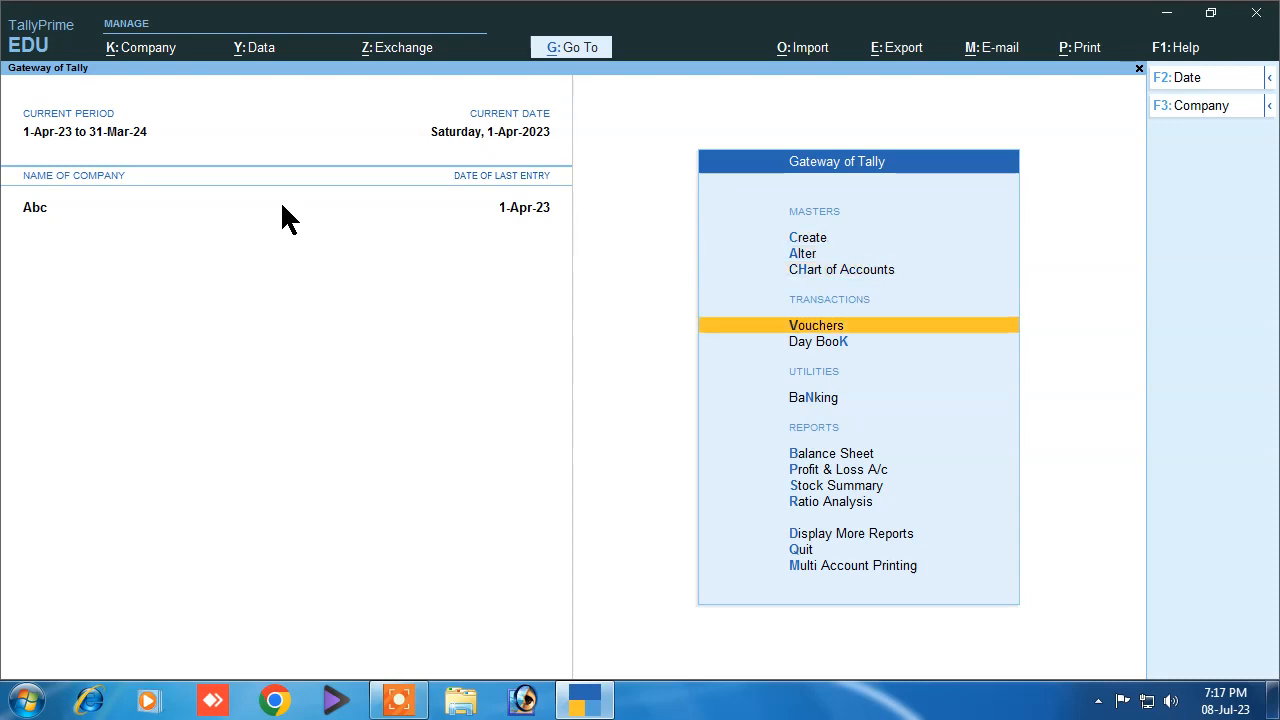
{"action": "key", "text": "Down"}
{"action": "key", "text": "Return"}
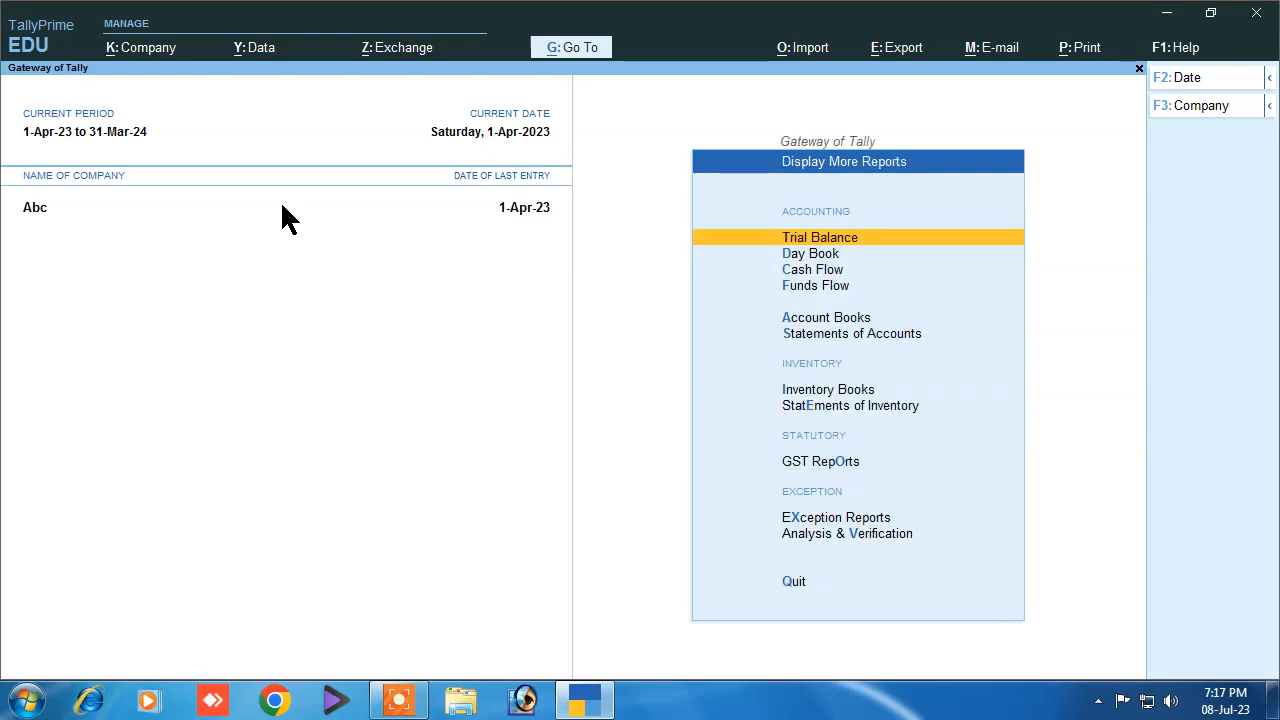
{"action": "key", "text": "Down"}
{"action": "key", "text": "Down"}
{"action": "key", "text": "Down"}
{"action": "key", "text": "Down"}
{"action": "key", "text": "Down"}
{"action": "key", "text": "Down"}
{"action": "key", "text": "Down"}
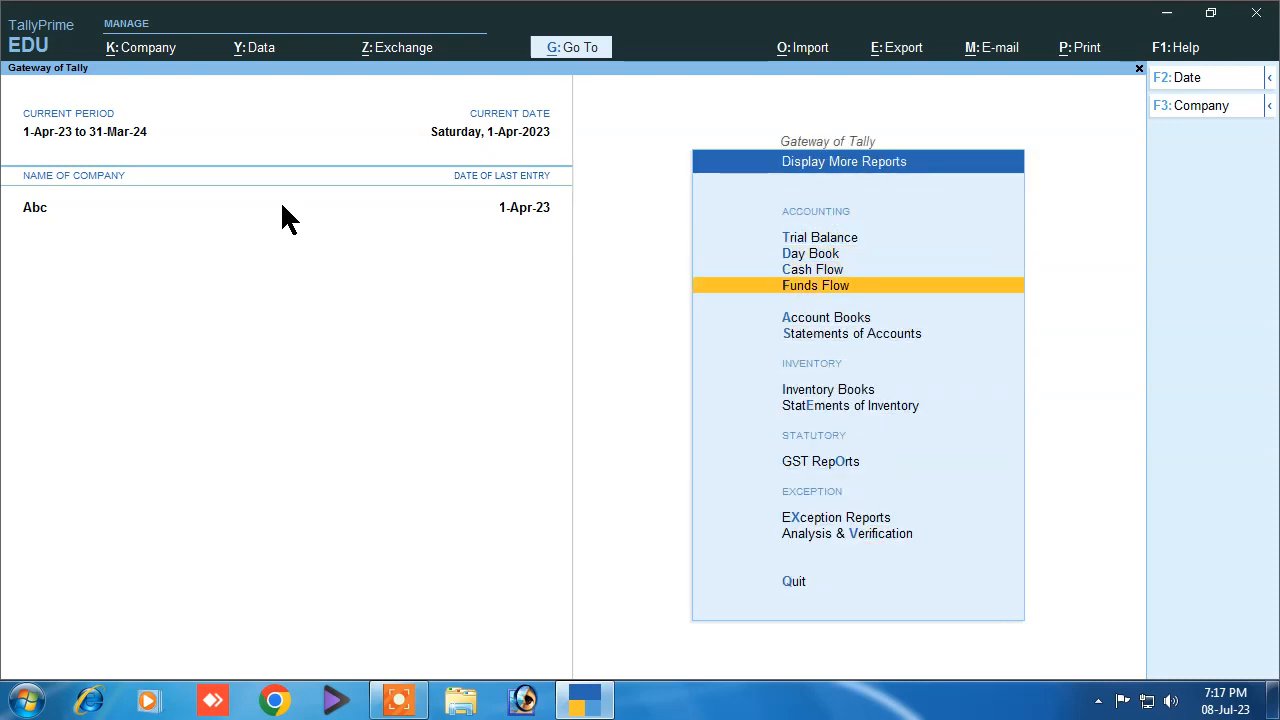
{"action": "key", "text": "Return"}
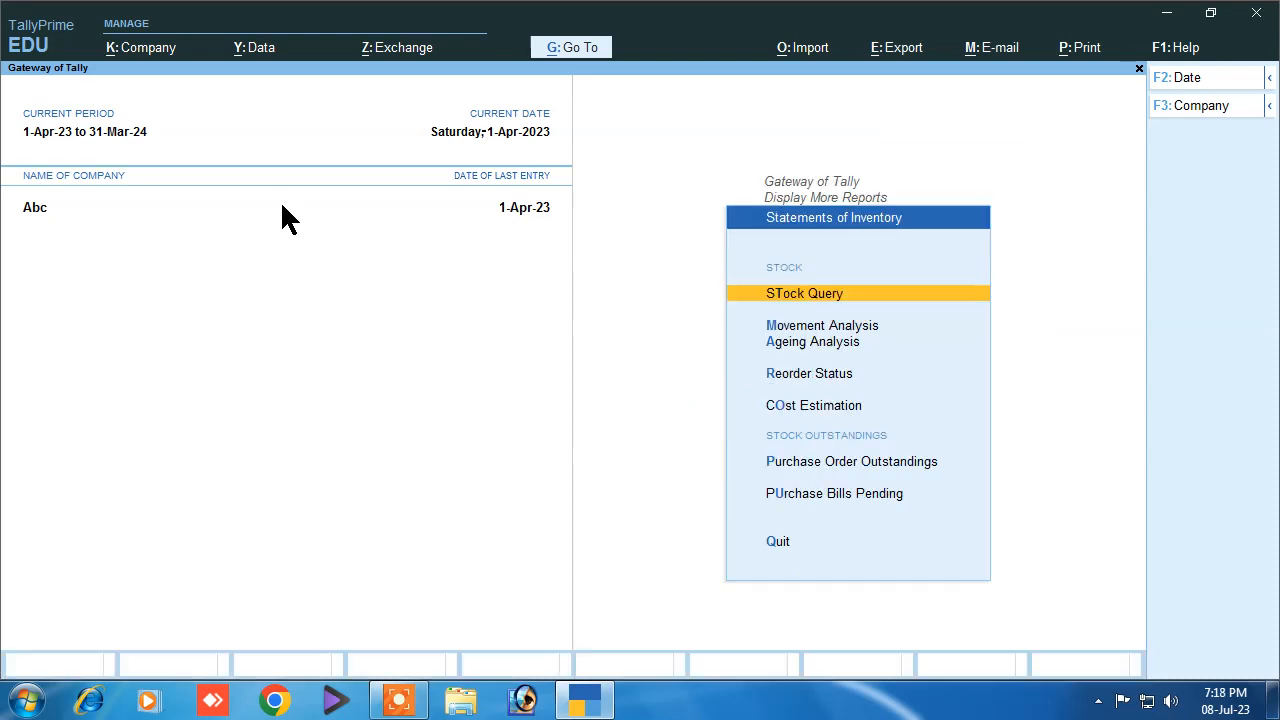
Step: Check the Mouse item's stock query after the rejection and go back to the Gateway of Tally
{"action": "key", "text": "Return"}
{"action": "key", "text": "Return"}
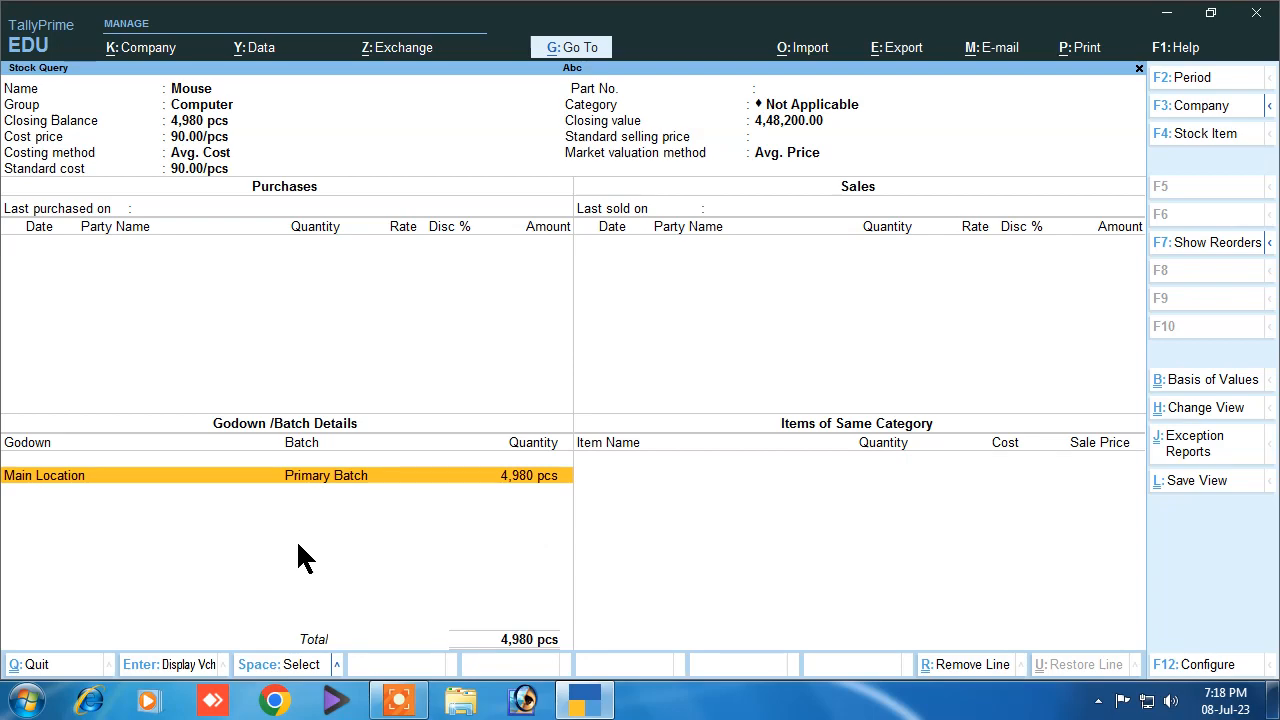
{"action": "key", "text": "Escape"}
{"action": "key", "text": "Escape"}
{"action": "key", "text": "Escape"}
{"action": "key", "text": "Escape"}
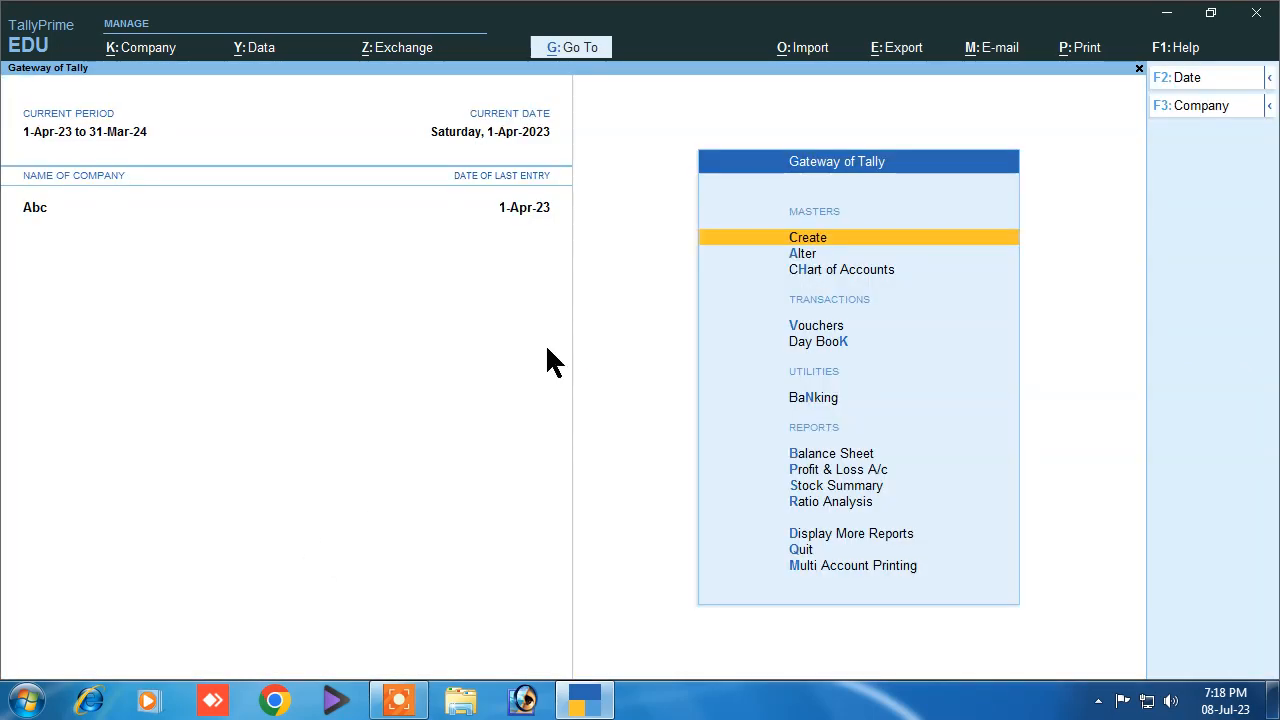
Step: View the company's Profit & Loss A/c and return to the Gateway of Tally
{"action": "left_click", "coordinate": [812, 469]}
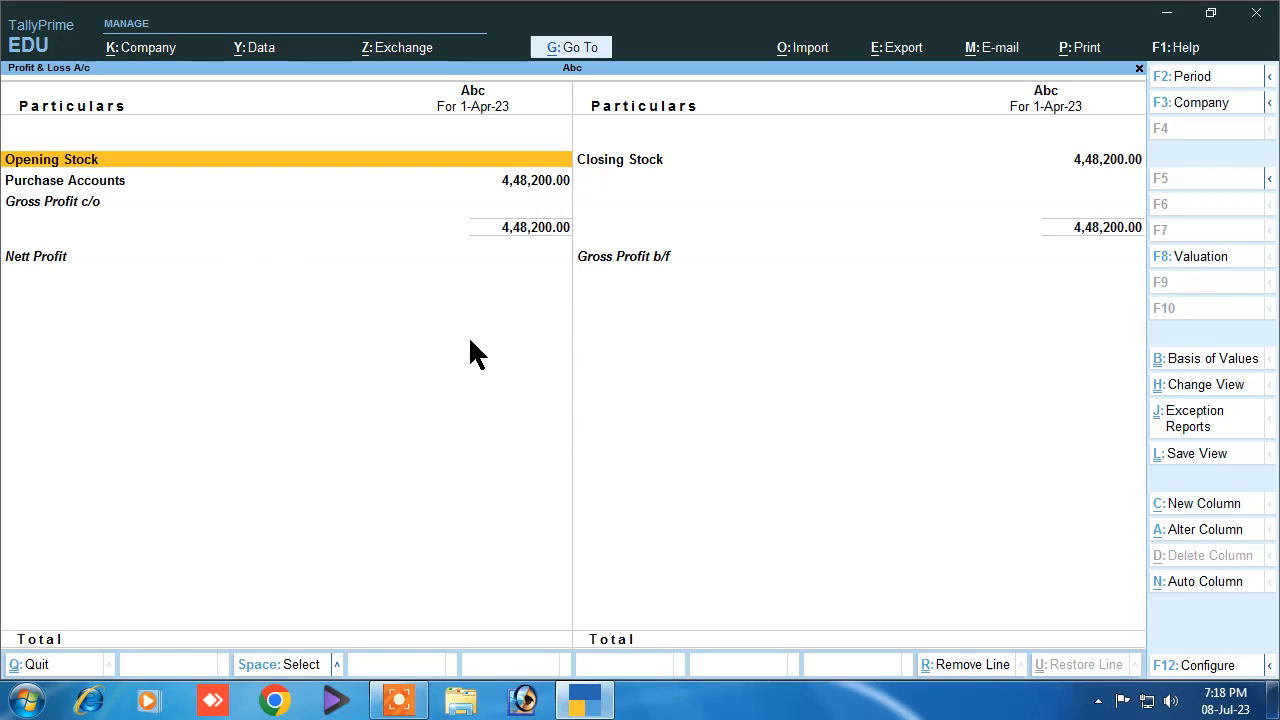
{"action": "key", "text": "Escape"}
{"action": "key", "text": "Escape"}
{"action": "key", "text": "Escape"}
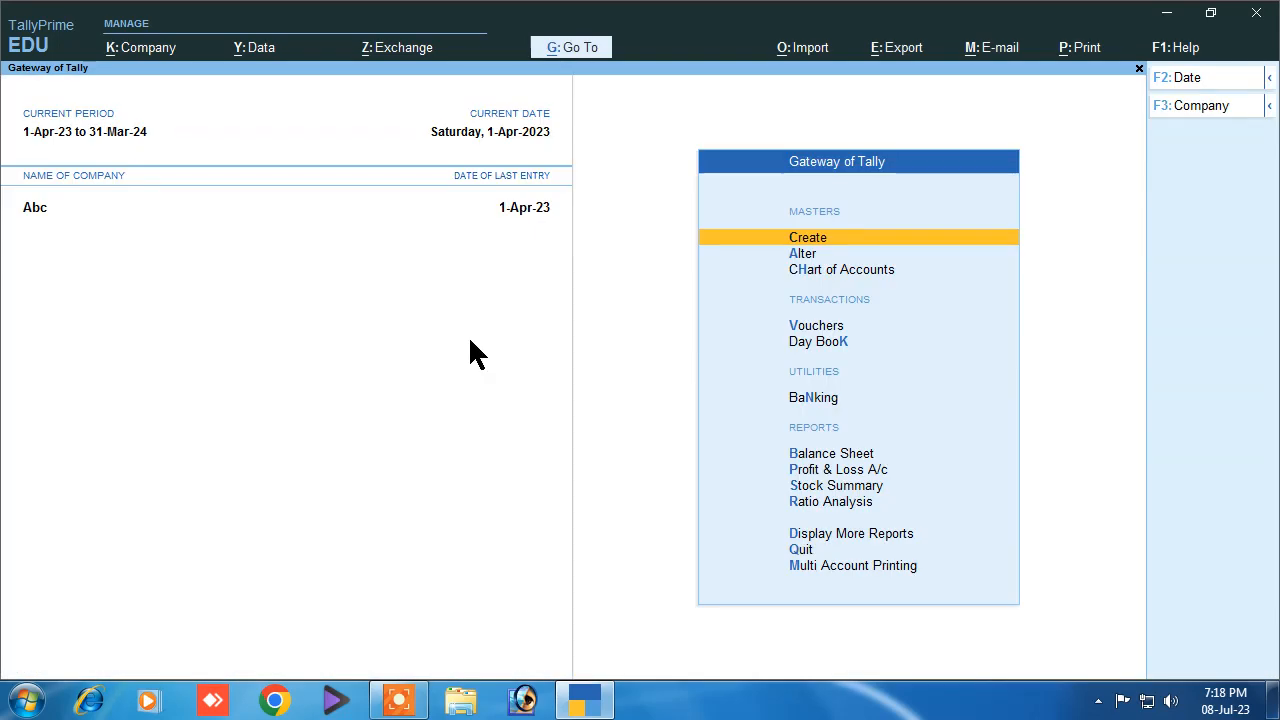